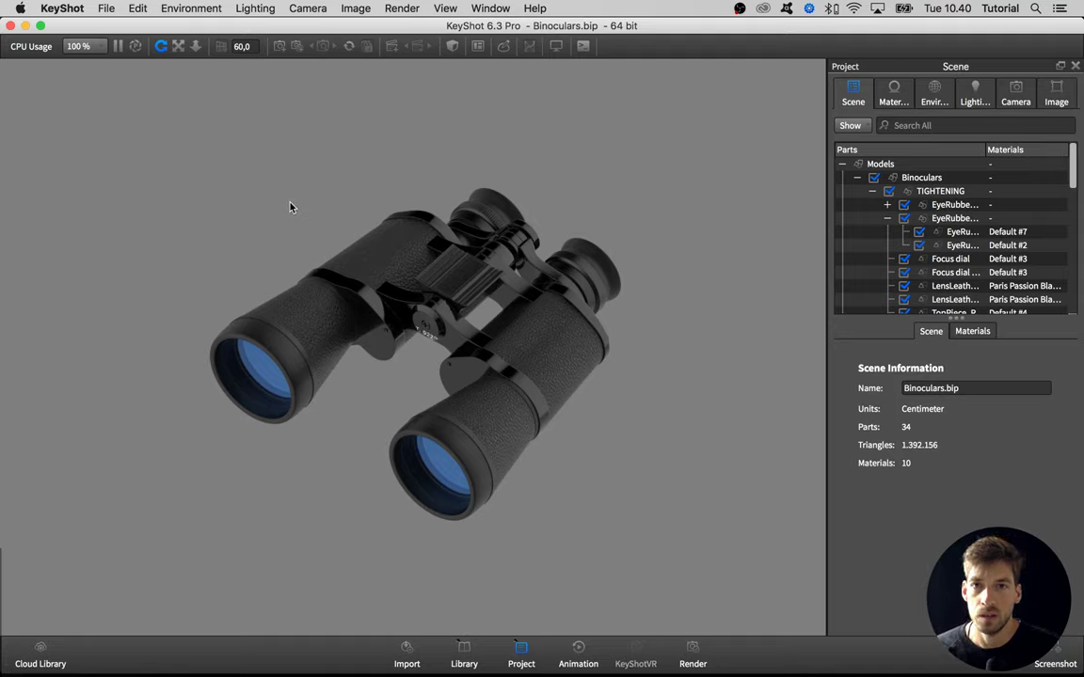
Step: Add a ground plane under the binoculars via Edit > Add Geometry > Ground Plane
{"action": "left_click", "coordinate": [132, 11]}
{"action": "mouse_move", "coordinate": [157, 69]}
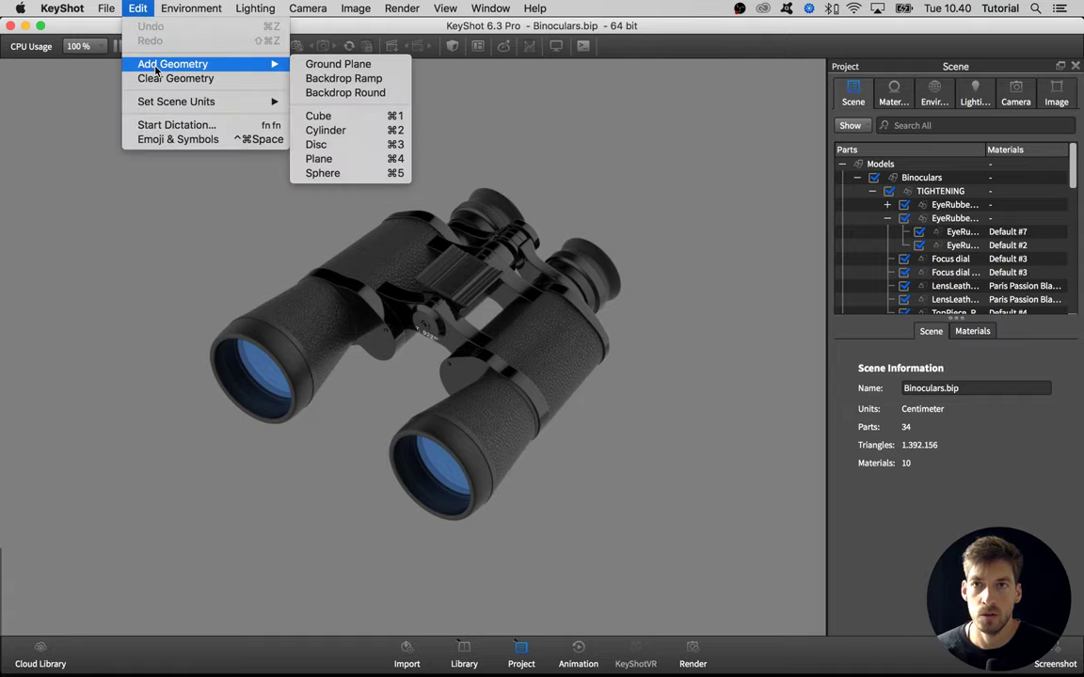
{"action": "left_click", "coordinate": [336, 64]}
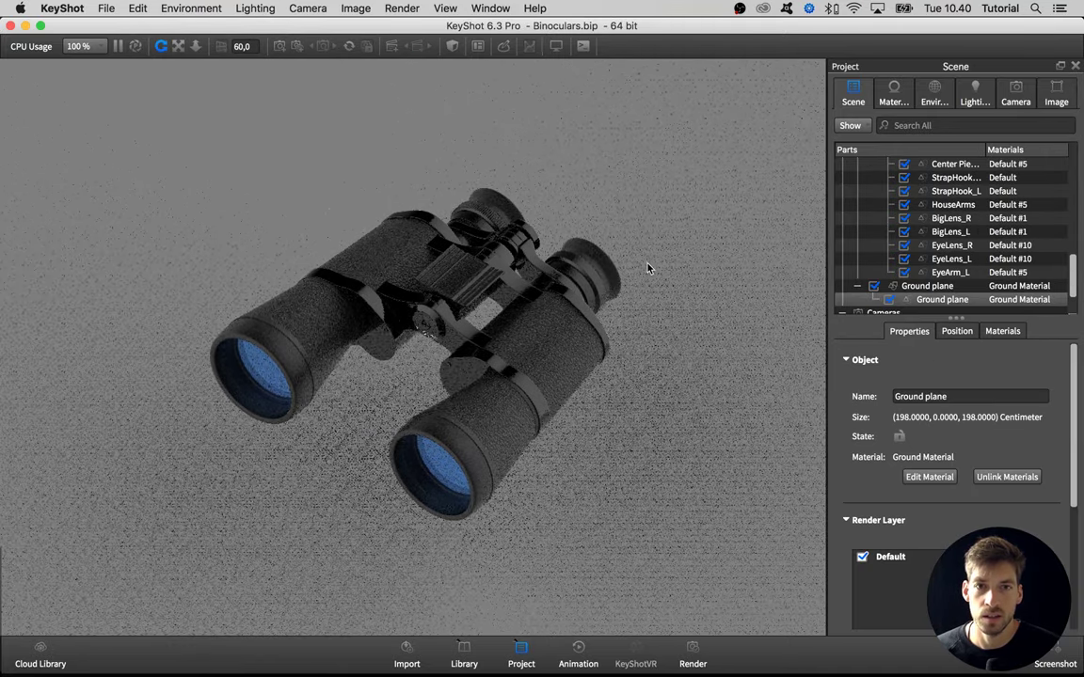
{"action": "scroll", "coordinate": [647, 268], "scroll_direction": "down", "scroll_amount": 10}
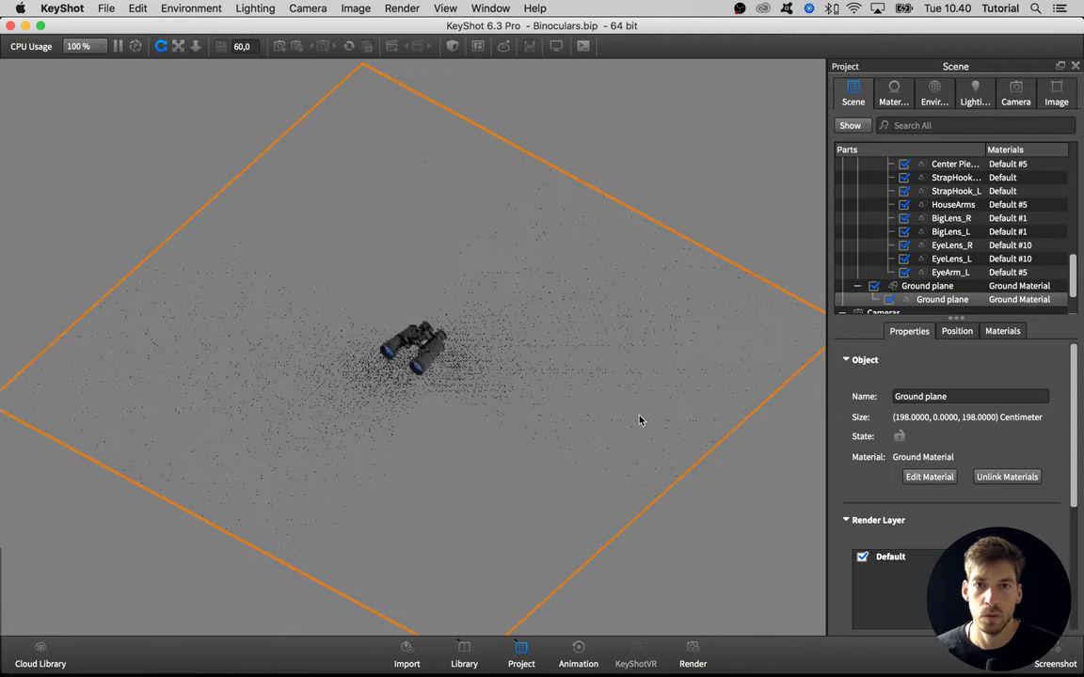
Step: Open the ground plane's Ground Material for editing and view the scene side-on
{"action": "double_click", "coordinate": [593, 384]}
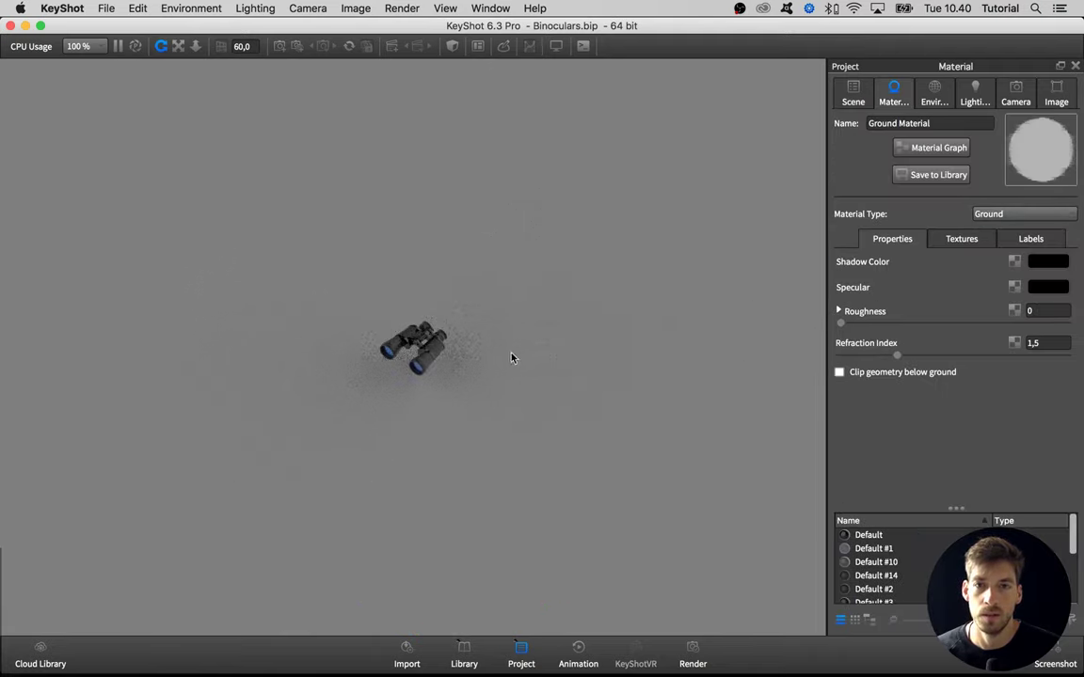
{"action": "scroll", "coordinate": [471, 360], "scroll_direction": "up", "scroll_amount": 10}
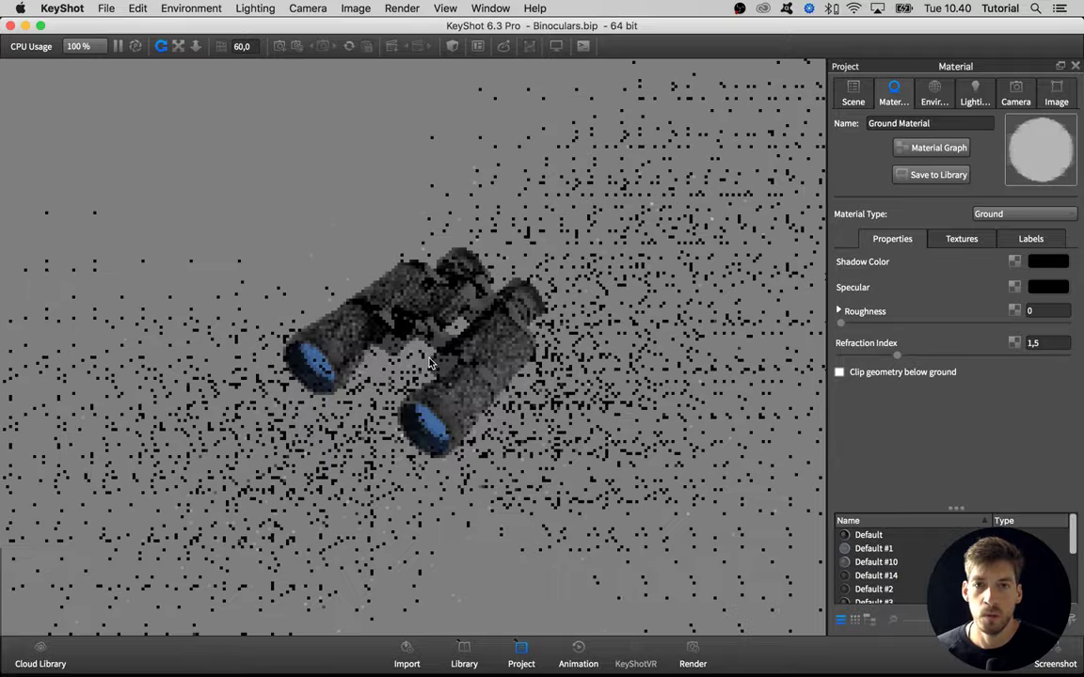
{"action": "scroll", "coordinate": [424, 367], "scroll_direction": "up", "scroll_amount": 10}
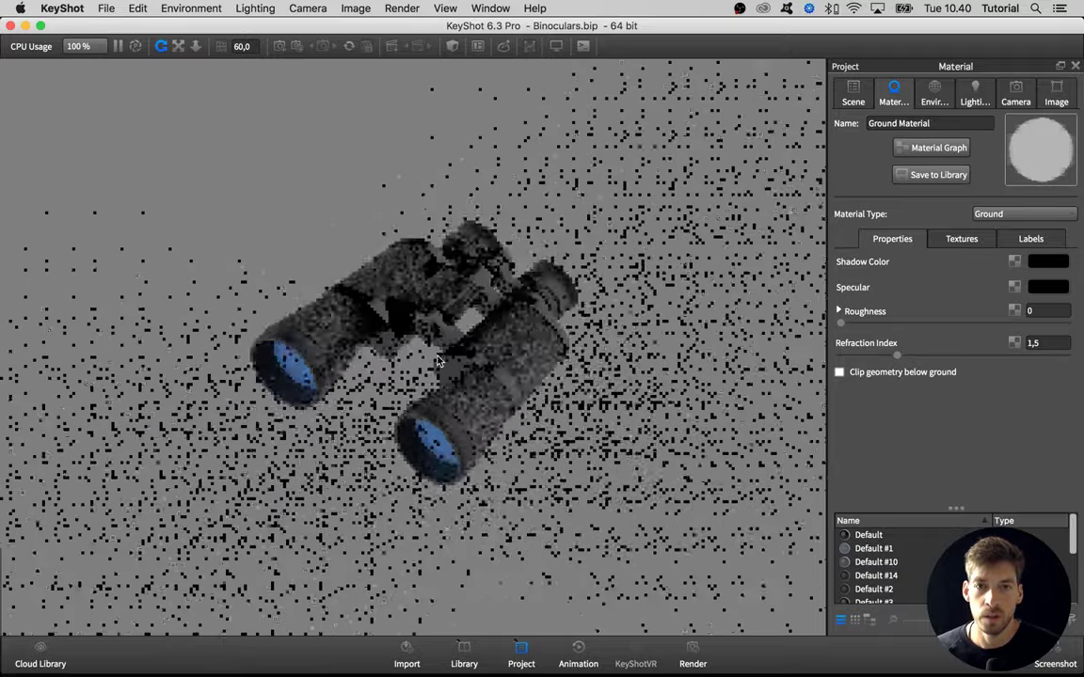
{"action": "scroll", "coordinate": [410, 375], "scroll_direction": "down", "scroll_amount": 8}
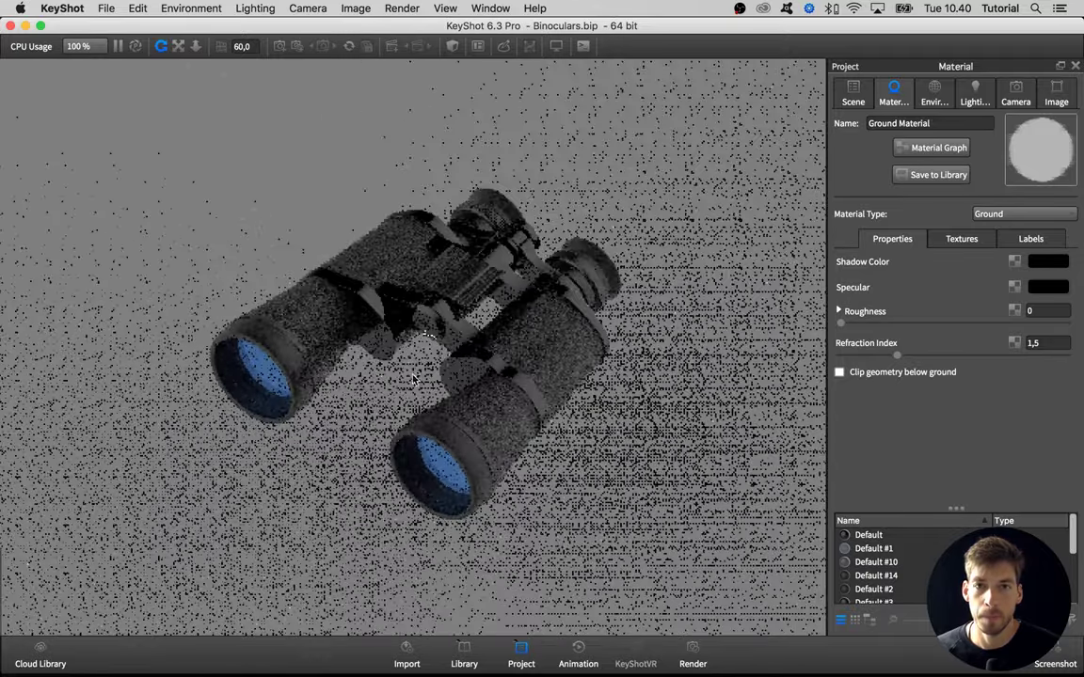
{"action": "left_click_drag", "start_coordinate": [414, 379], "coordinate": [173, 237]}
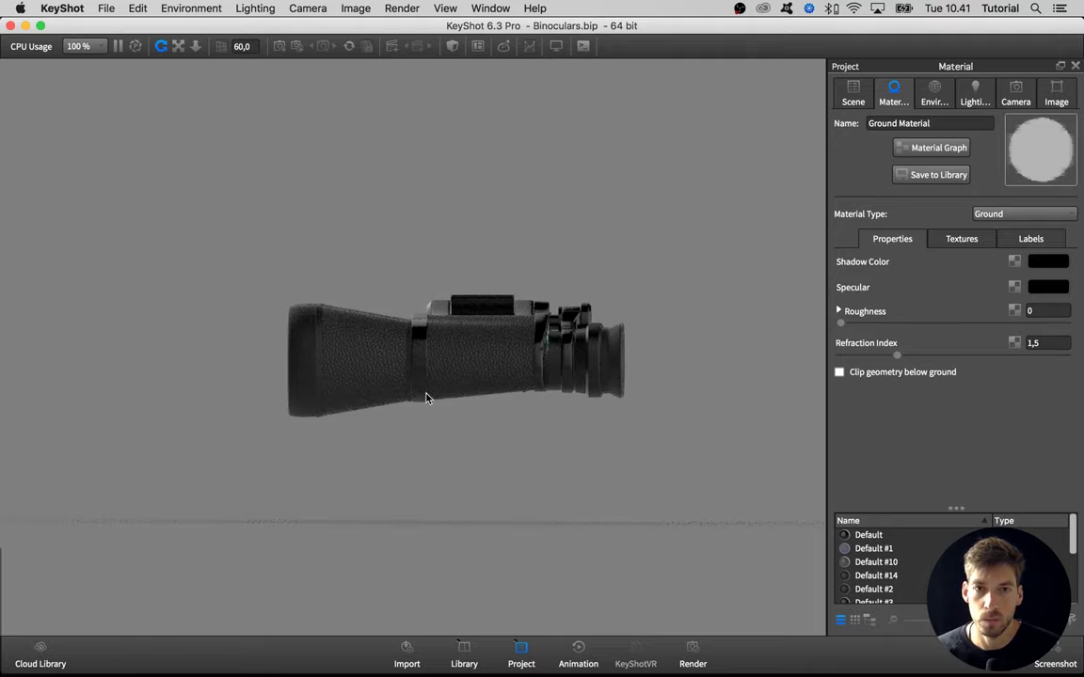
Step: Select the Binoculars group and snap it onto the ground plane
{"action": "left_click", "coordinate": [850, 102]}
{"action": "scroll", "coordinate": [962, 244], "scroll_direction": "up", "scroll_amount": 10}
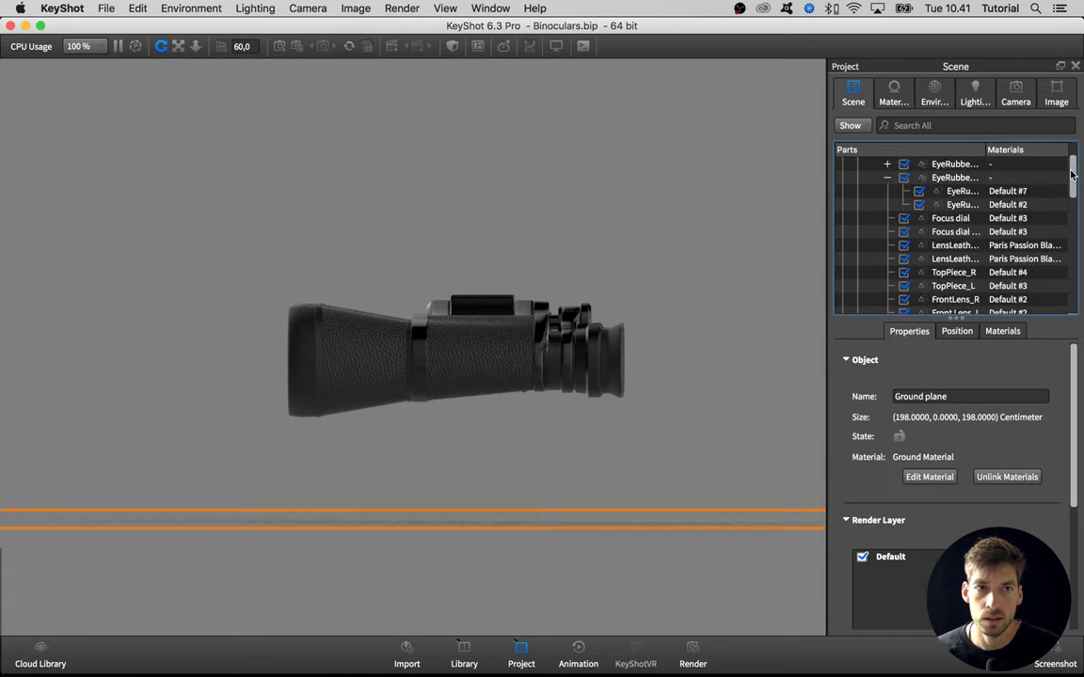
{"action": "scroll", "coordinate": [952, 177], "scroll_direction": "up", "scroll_amount": 2}
{"action": "left_click", "coordinate": [932, 178]}
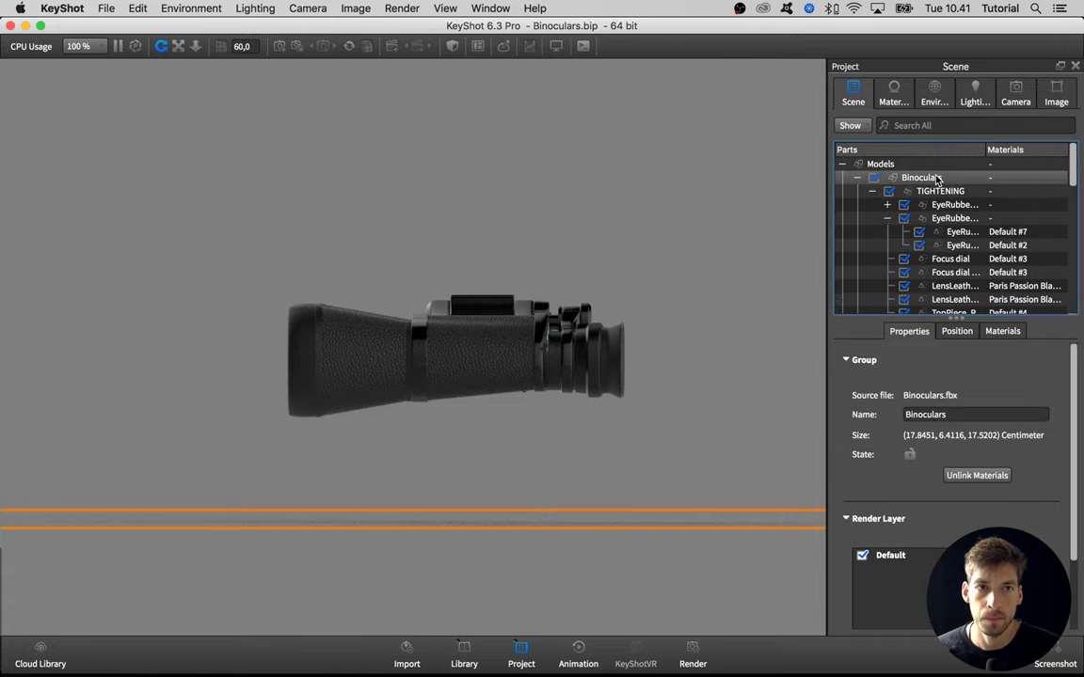
{"action": "left_click", "coordinate": [955, 332]}
{"action": "left_click", "coordinate": [914, 510]}
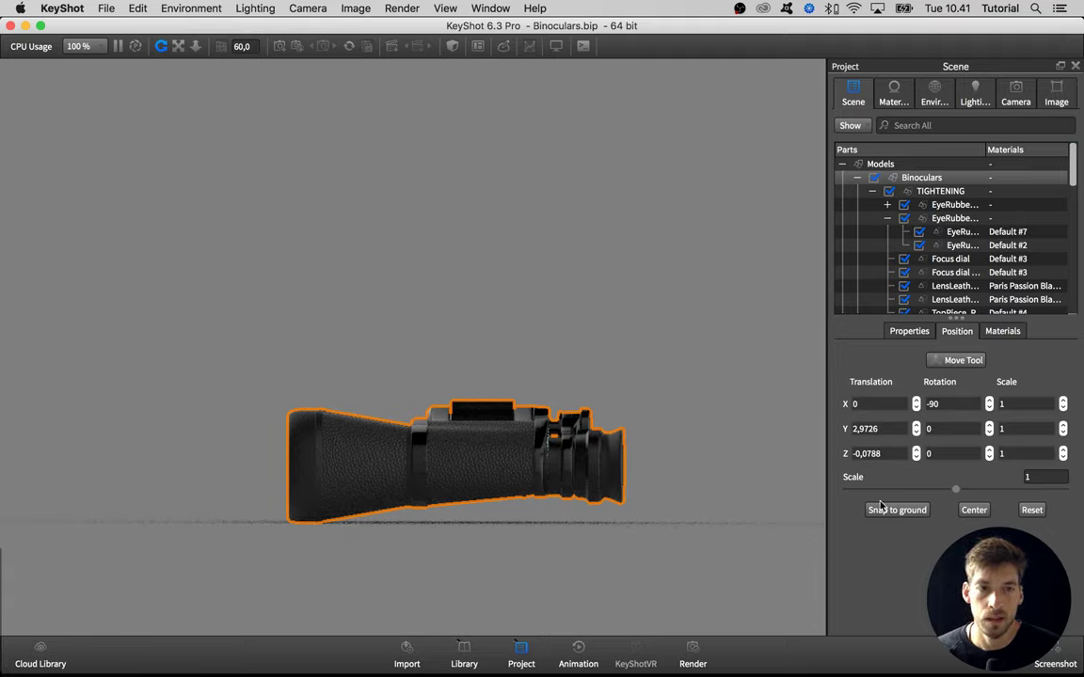
Step: Tilt the binoculars to -93.5 with the Move Tool, re-snap to ground, and deselect
{"action": "left_click", "coordinate": [953, 363]}
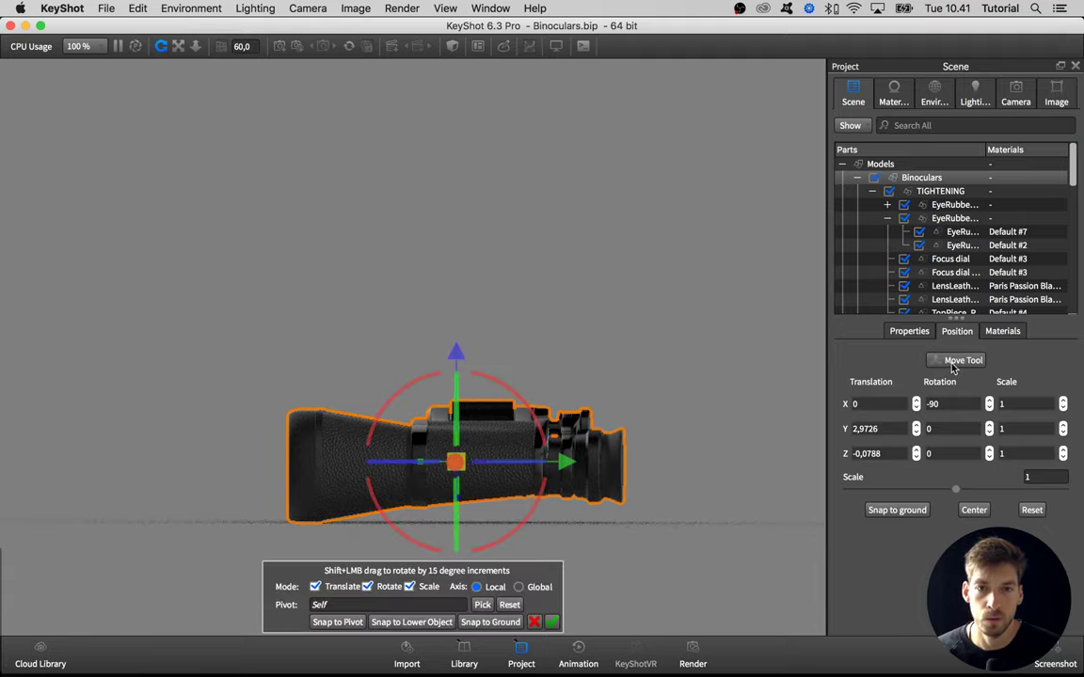
{"action": "mouse_move", "coordinate": [509, 394]}
{"action": "left_mouse_down"}
{"action": "mouse_move", "coordinate": [515, 403]}
{"action": "mouse_move", "coordinate": [489, 377]}
{"action": "mouse_move", "coordinate": [508, 392]}
{"action": "left_mouse_up"}
{"action": "left_click", "coordinate": [917, 514]}
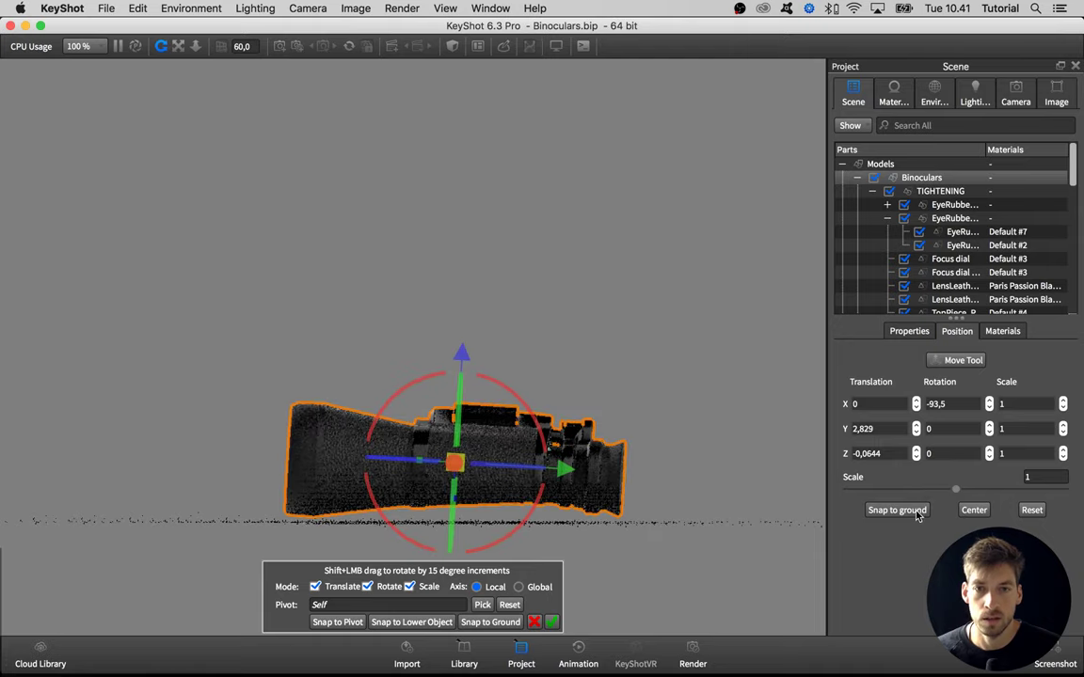
{"action": "left_click", "coordinate": [552, 622]}
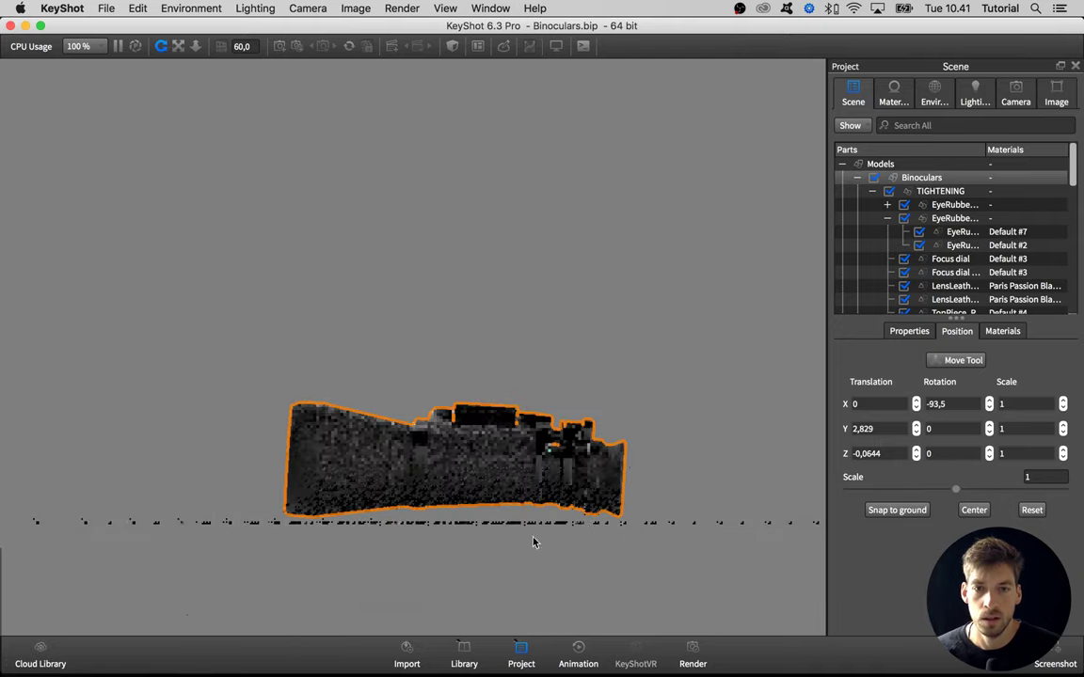
{"action": "left_click", "coordinate": [669, 485]}
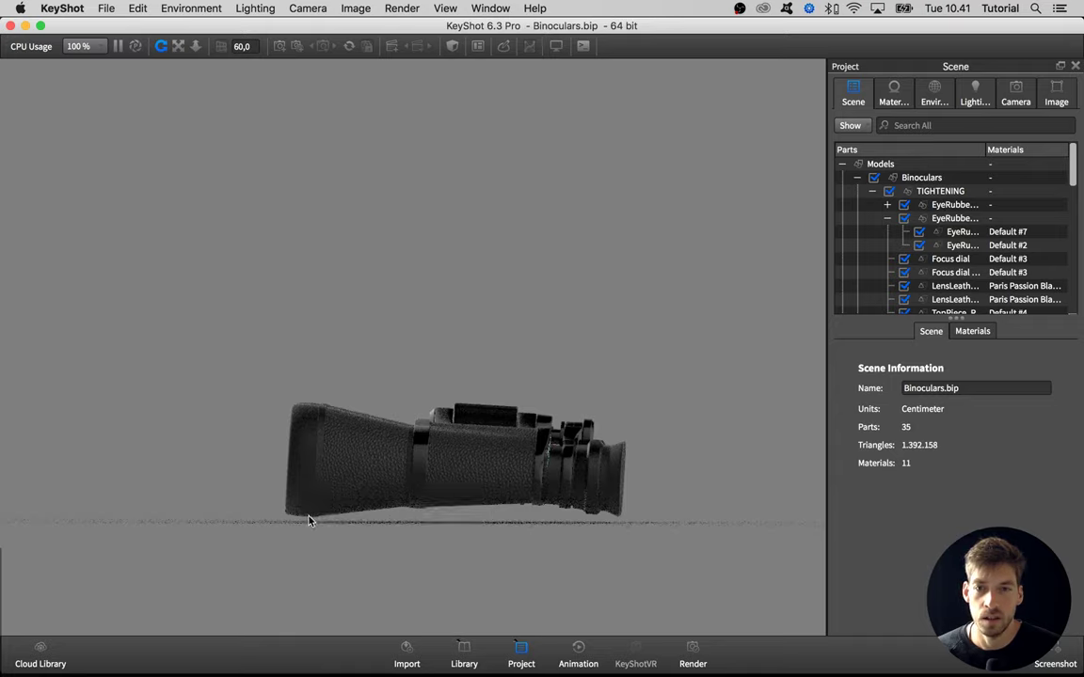
{"action": "scroll", "coordinate": [313, 520], "scroll_direction": "up", "scroll_amount": 5}
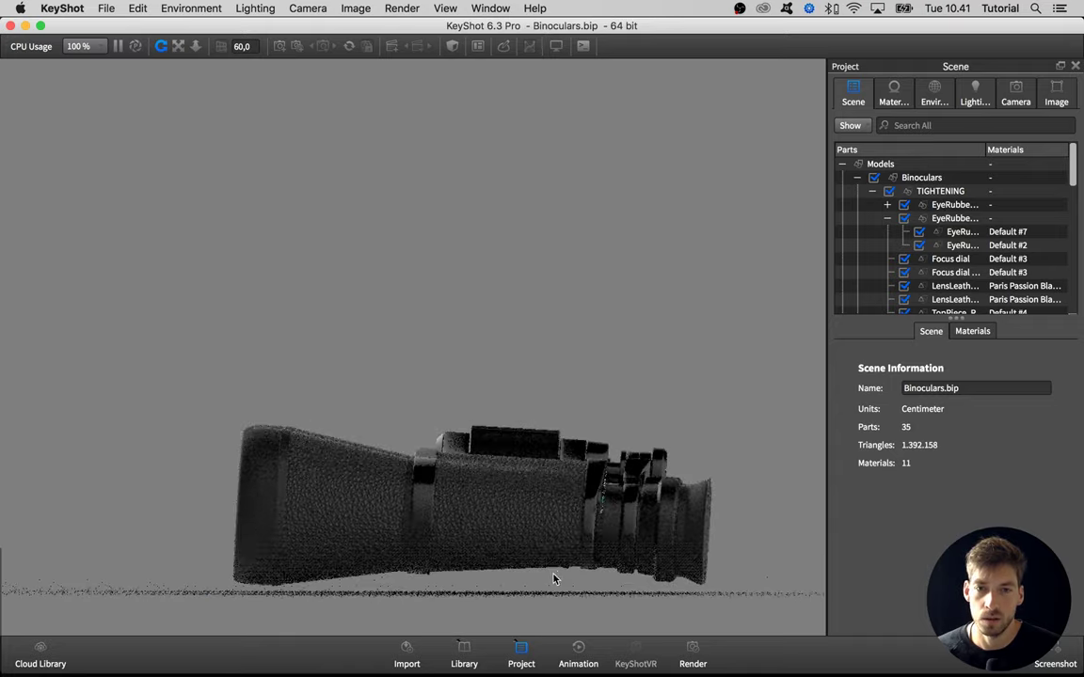
{"action": "scroll", "coordinate": [549, 571], "scroll_direction": "down", "scroll_amount": 3}
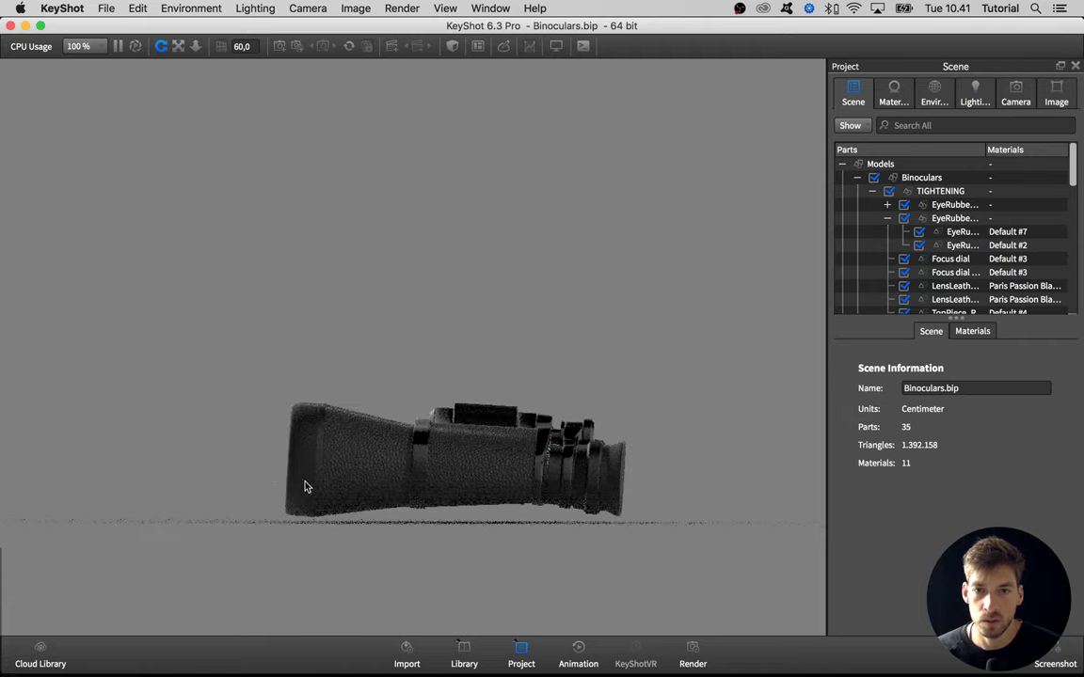
{"action": "left_click_drag", "start_coordinate": [293, 495], "coordinate": [405, 203]}
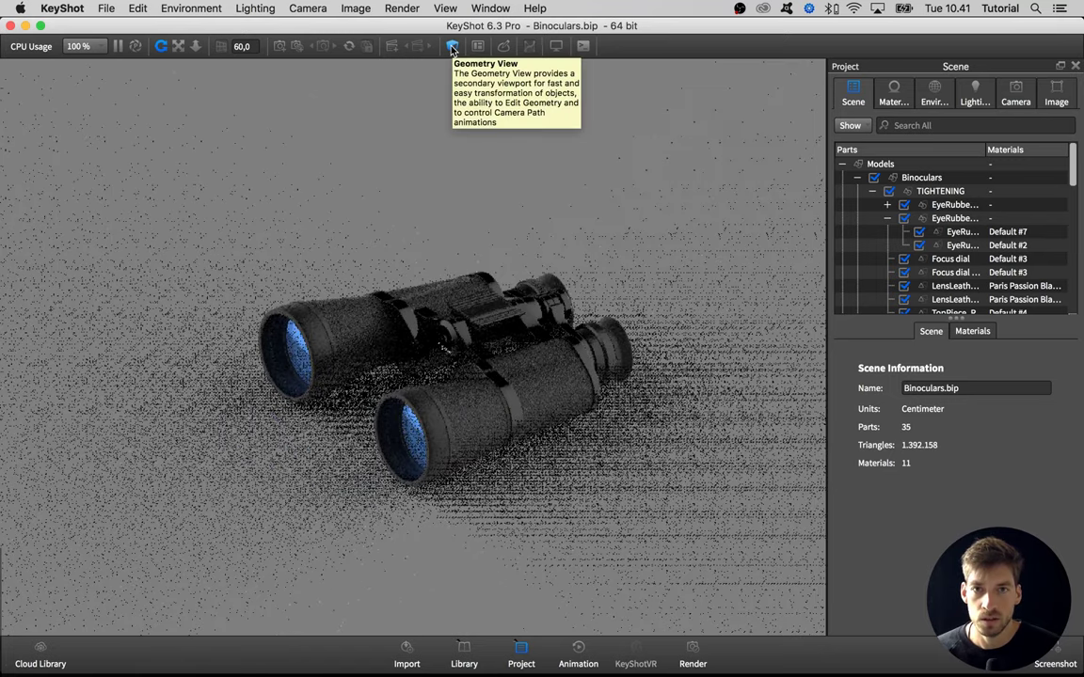
Step: Open a Geometry View set to Left in Orthographic projection, with the Binoculars group selected
{"action": "left_click", "coordinate": [453, 46]}
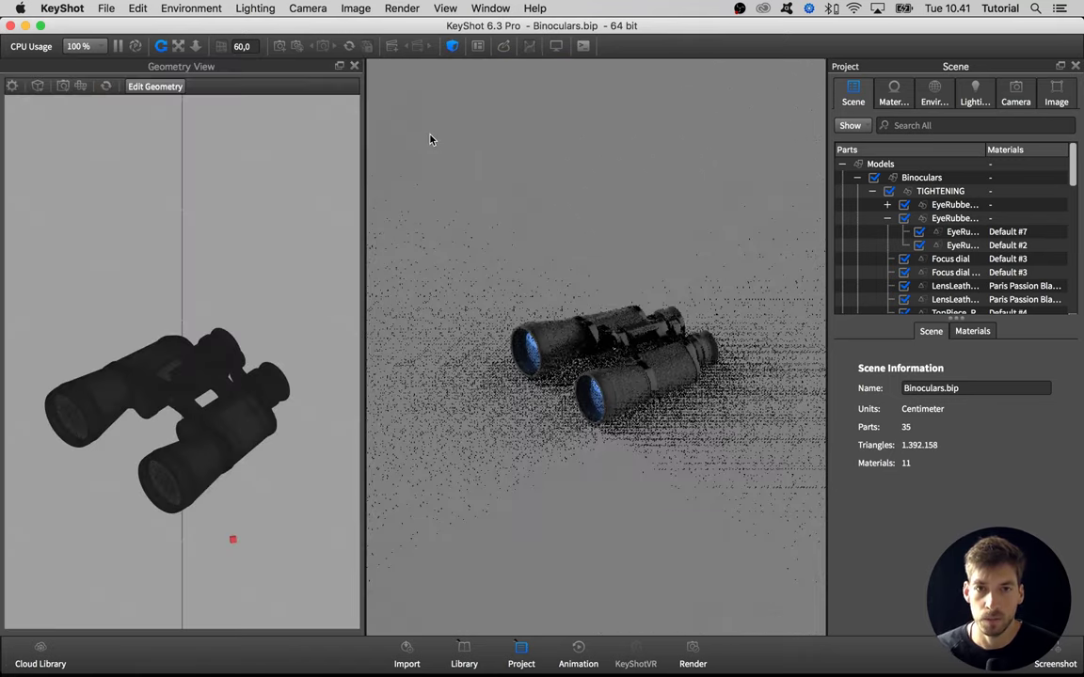
{"action": "left_click_drag", "start_coordinate": [237, 225], "coordinate": [247, 165]}
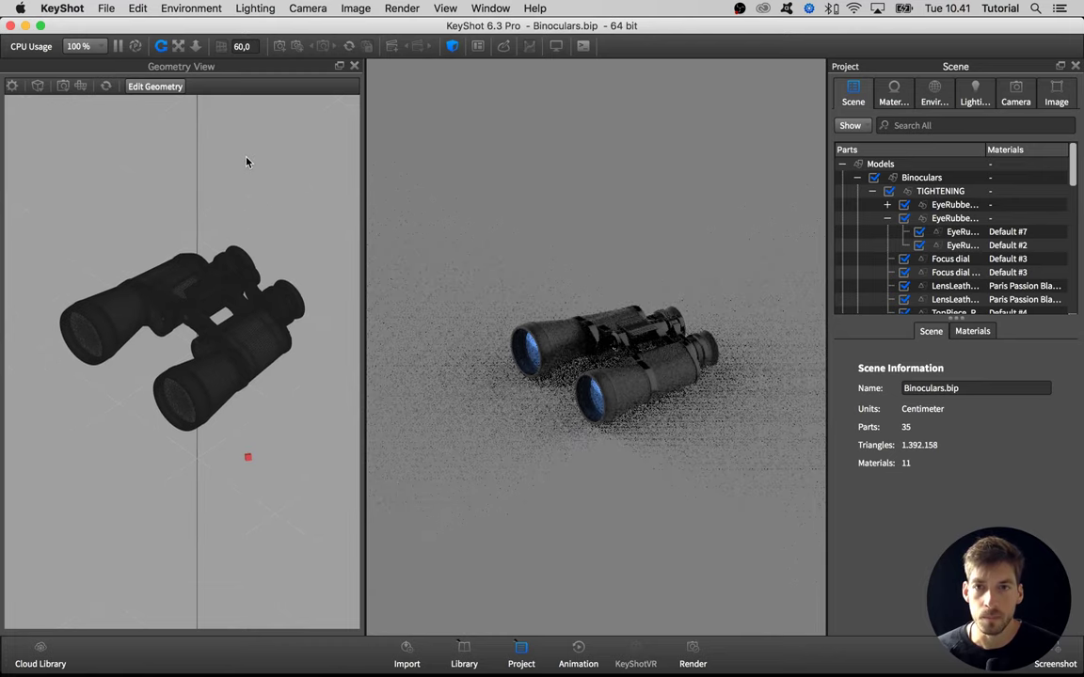
{"action": "left_click", "coordinate": [81, 87]}
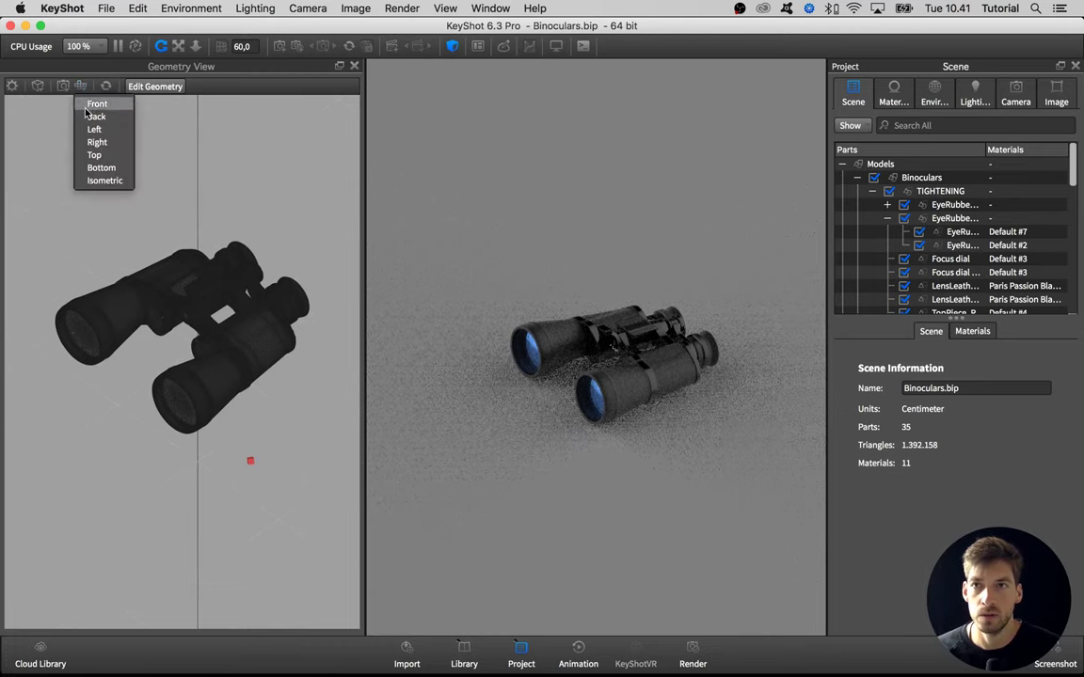
{"action": "left_click", "coordinate": [94, 129]}
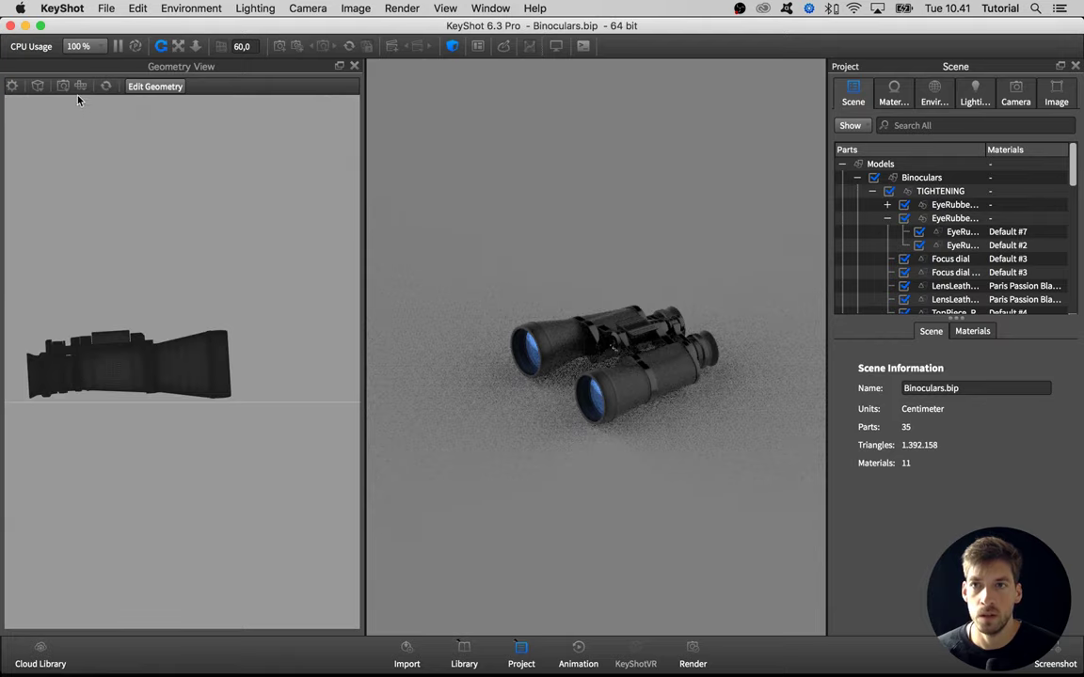
{"action": "left_click", "coordinate": [64, 85]}
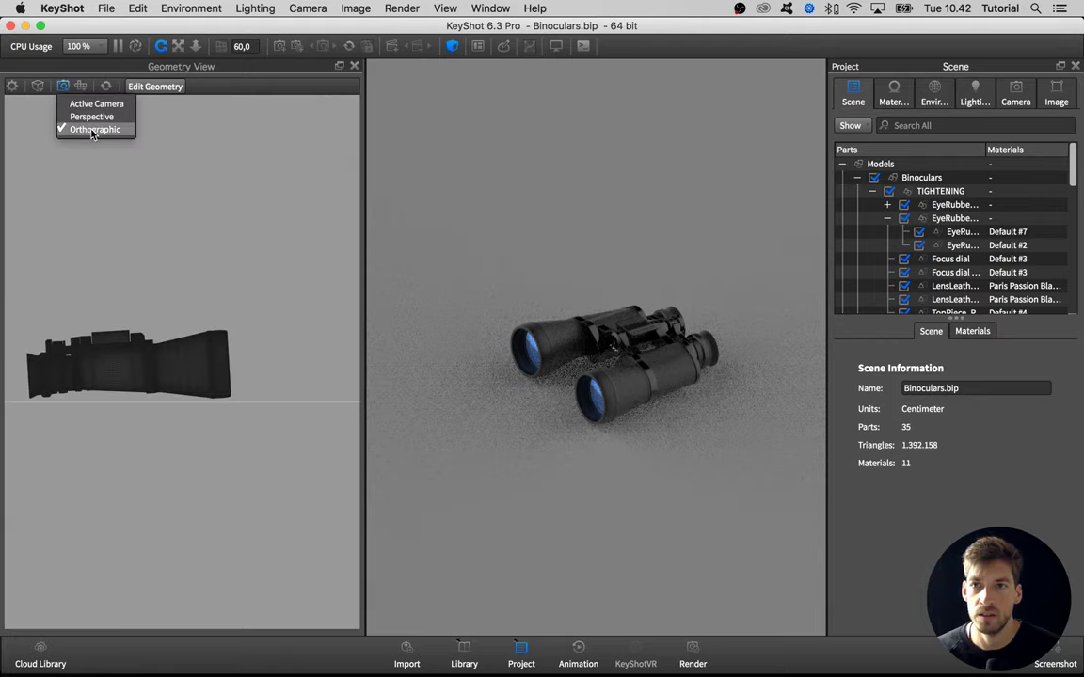
{"action": "left_click", "coordinate": [104, 132]}
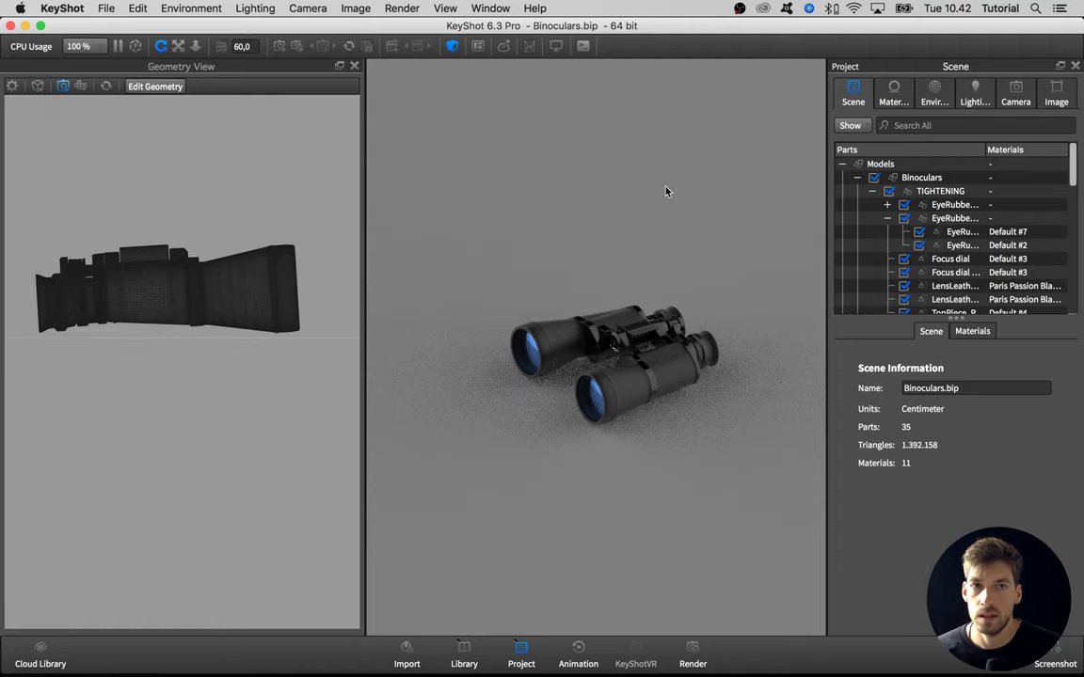
{"action": "left_click", "coordinate": [921, 180]}
Step: Start moving the selected binoculars and frame them in both the render and geometry views
{"action": "right_click", "coordinate": [255, 182]}
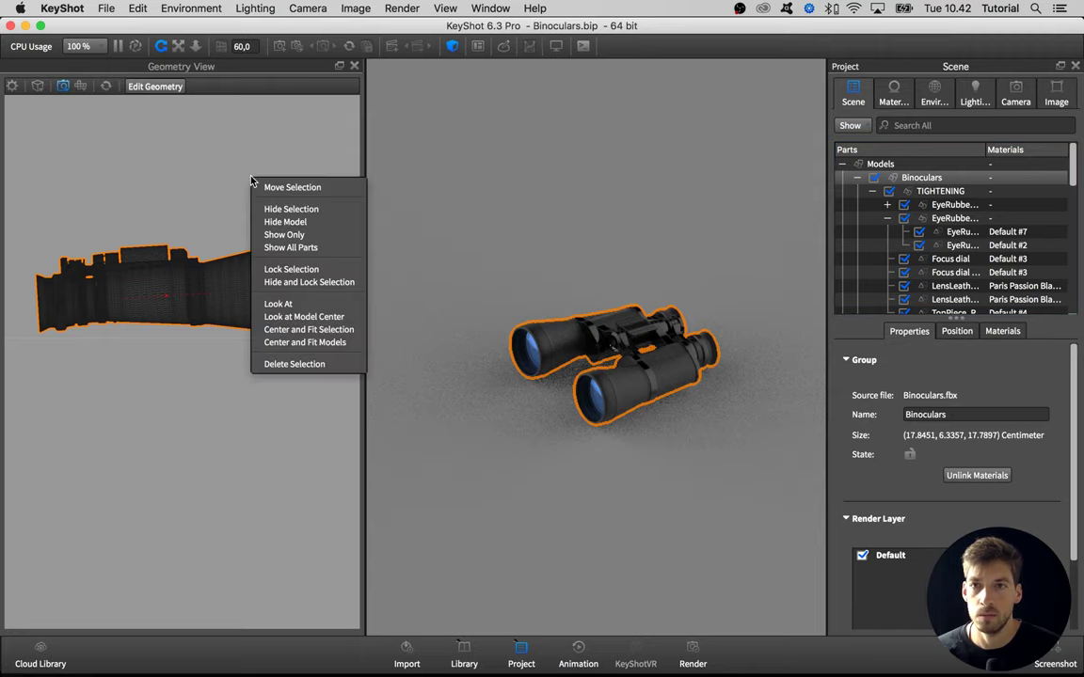
{"action": "left_click", "coordinate": [259, 186]}
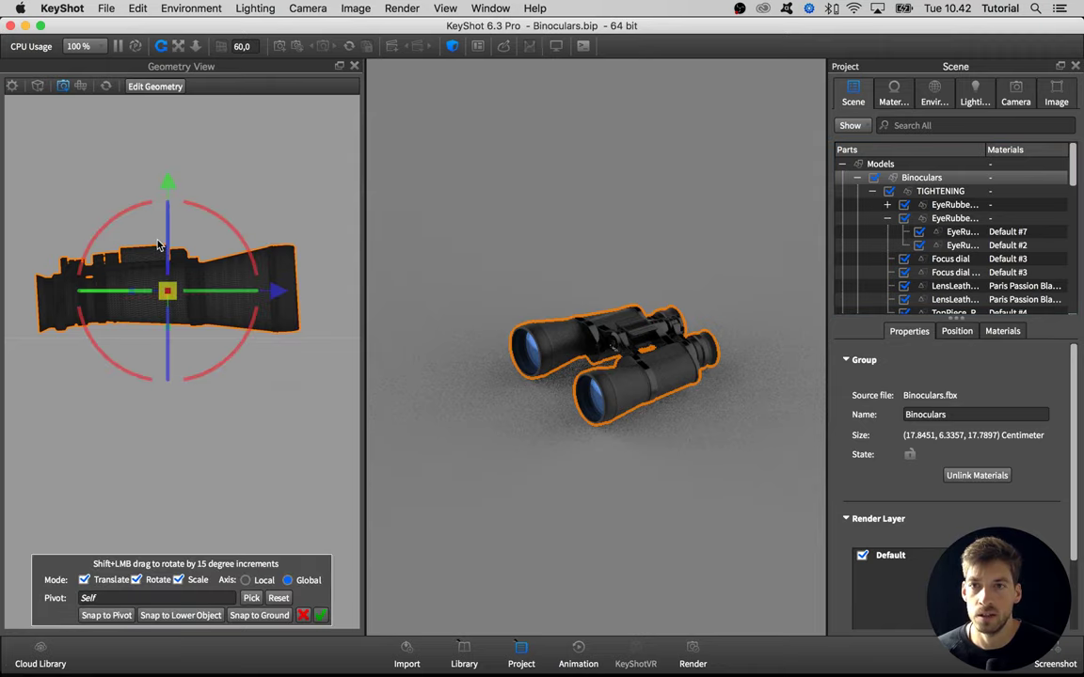
{"action": "scroll", "coordinate": [134, 216], "scroll_direction": "up", "scroll_amount": 2}
{"action": "left_click_drag", "start_coordinate": [370, 252], "coordinate": [522, 256]}
{"action": "left_click_drag", "start_coordinate": [641, 282], "coordinate": [606, 263]}
{"action": "left_click_drag", "start_coordinate": [243, 170], "coordinate": [267, 245]}
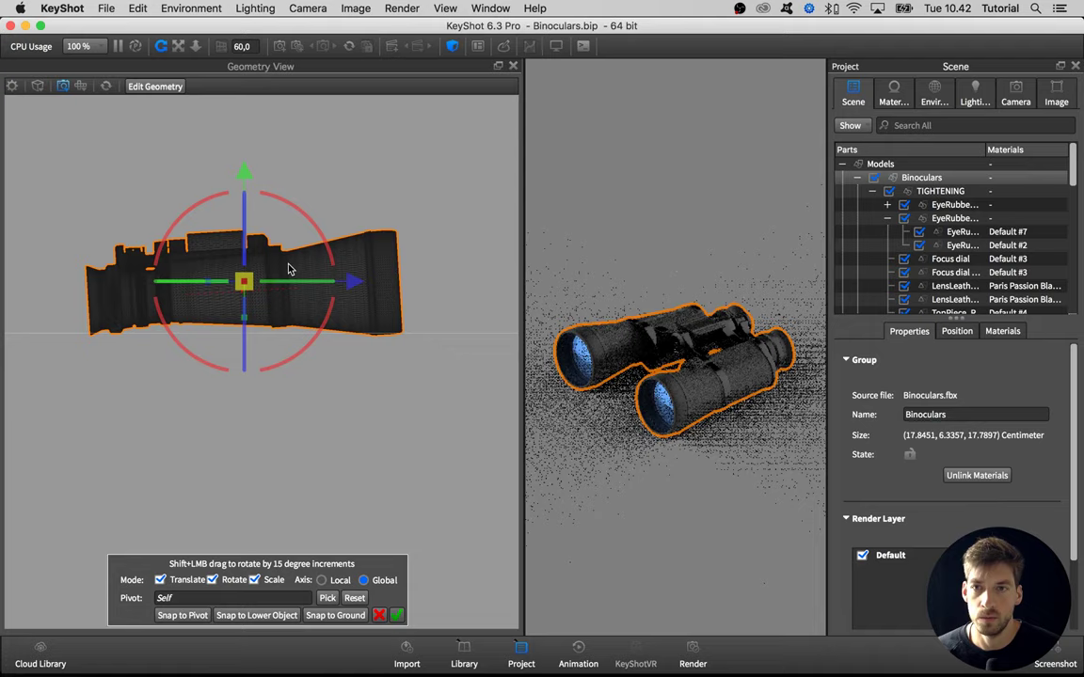
{"action": "scroll", "coordinate": [283, 273], "scroll_direction": "up", "scroll_amount": 3}
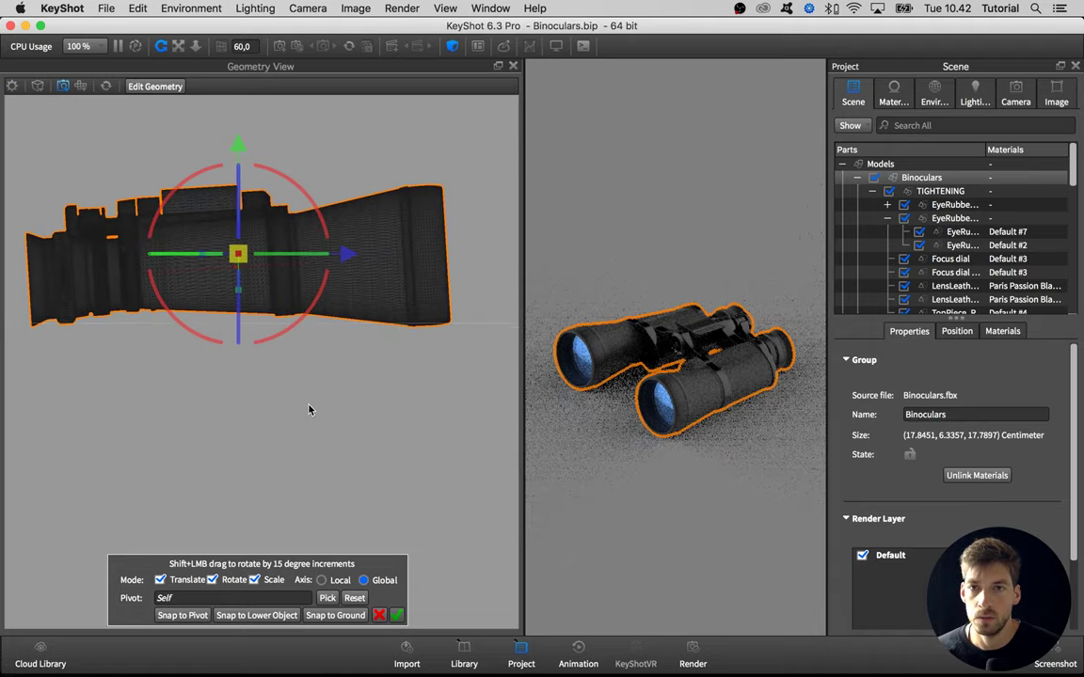
{"action": "middle_click_drag", "start_coordinate": [310, 409], "coordinate": [358, 432]}
{"action": "left_click_drag", "start_coordinate": [288, 173], "coordinate": [288, 168]}
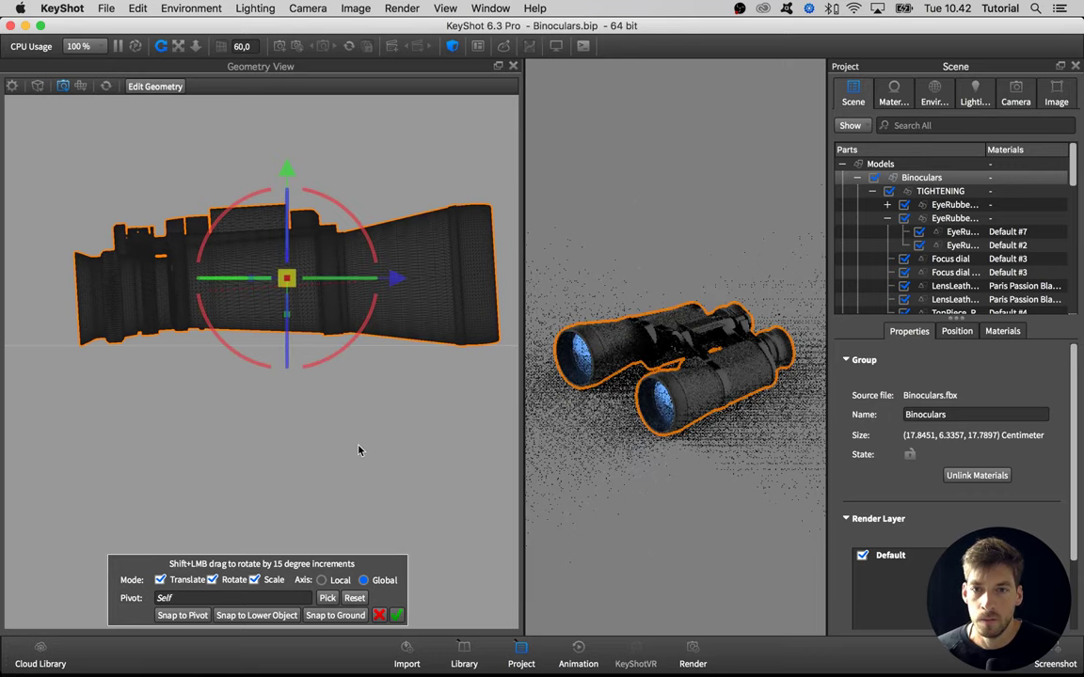
Step: Lower the binoculars slightly on global Y, rotate them level, apply, and deselect
{"action": "left_click", "coordinate": [340, 582]}
{"action": "left_click_drag", "start_coordinate": [348, 225], "coordinate": [174, 125]}
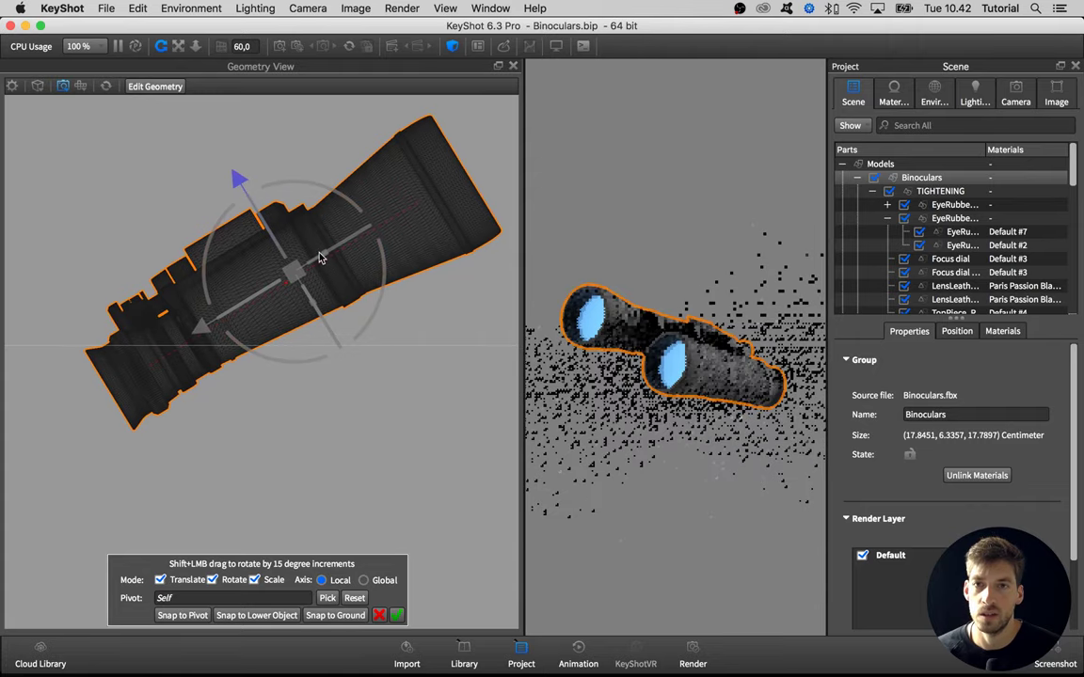
{"action": "left_click", "coordinate": [364, 578]}
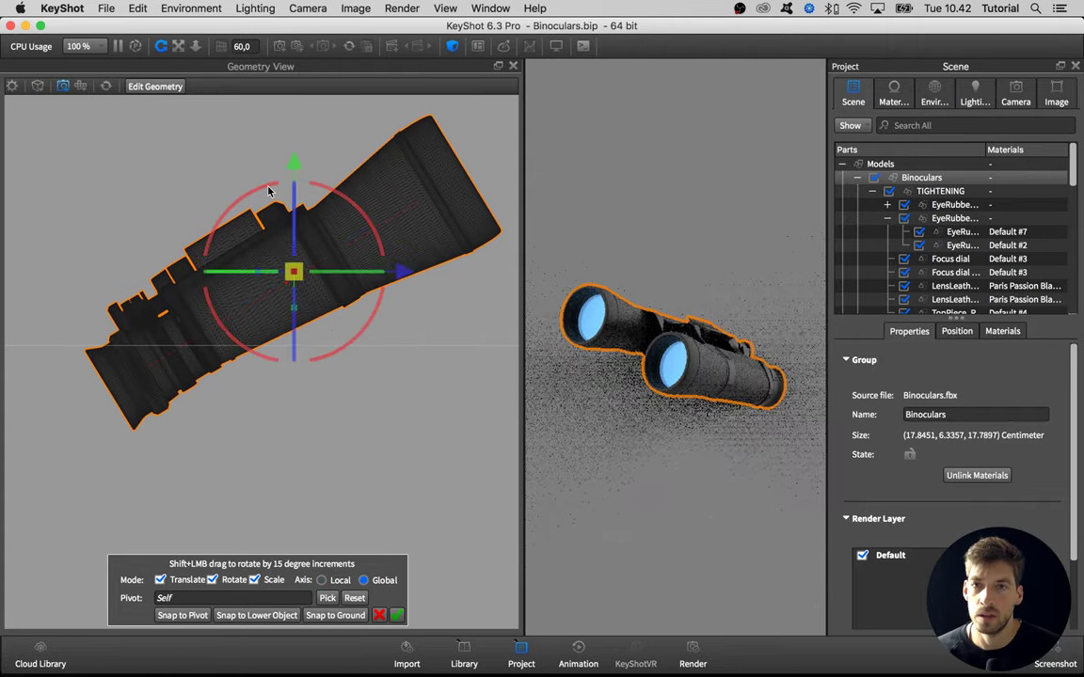
{"action": "left_click_drag", "start_coordinate": [295, 164], "coordinate": [293, 171]}
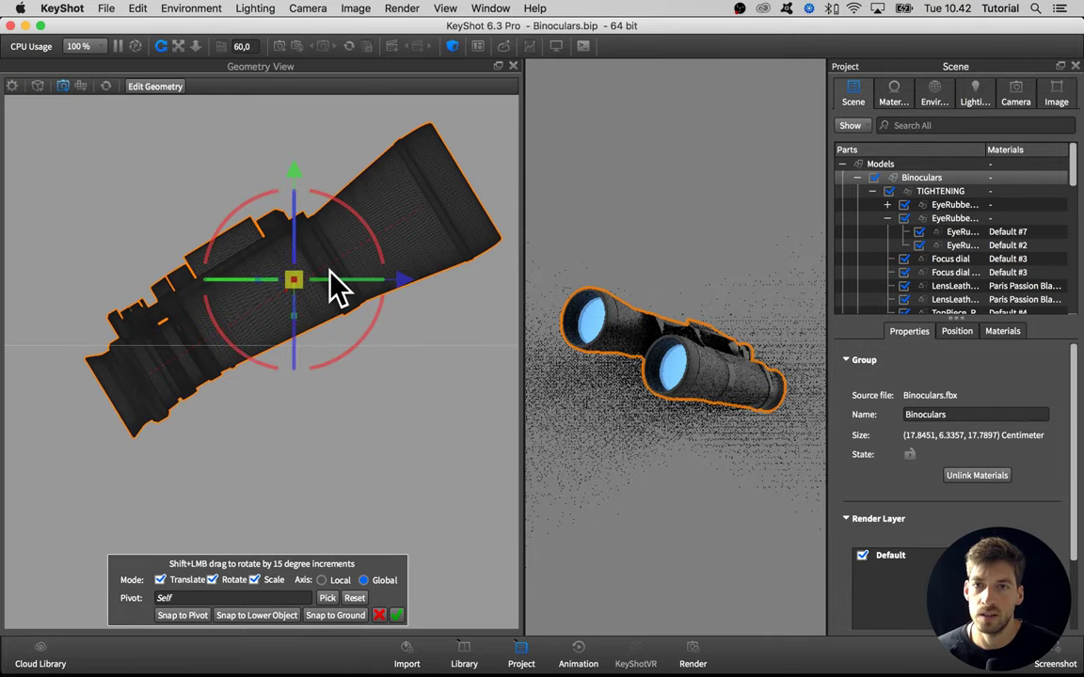
{"action": "left_click_drag", "start_coordinate": [357, 225], "coordinate": [396, 297]}
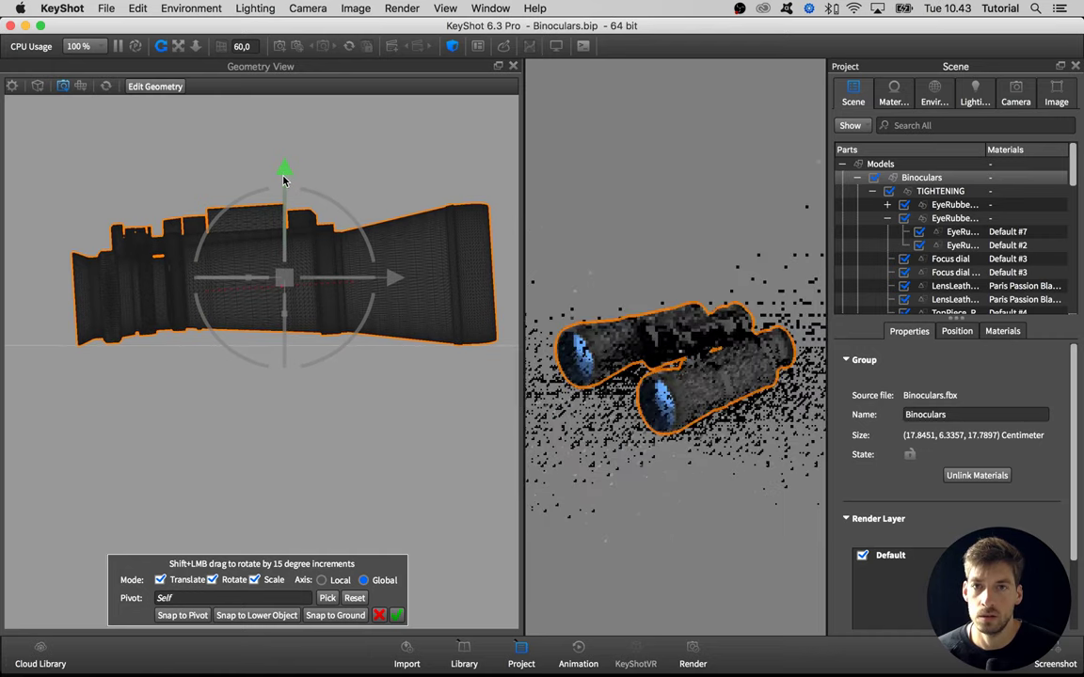
{"action": "left_click", "coordinate": [396, 615]}
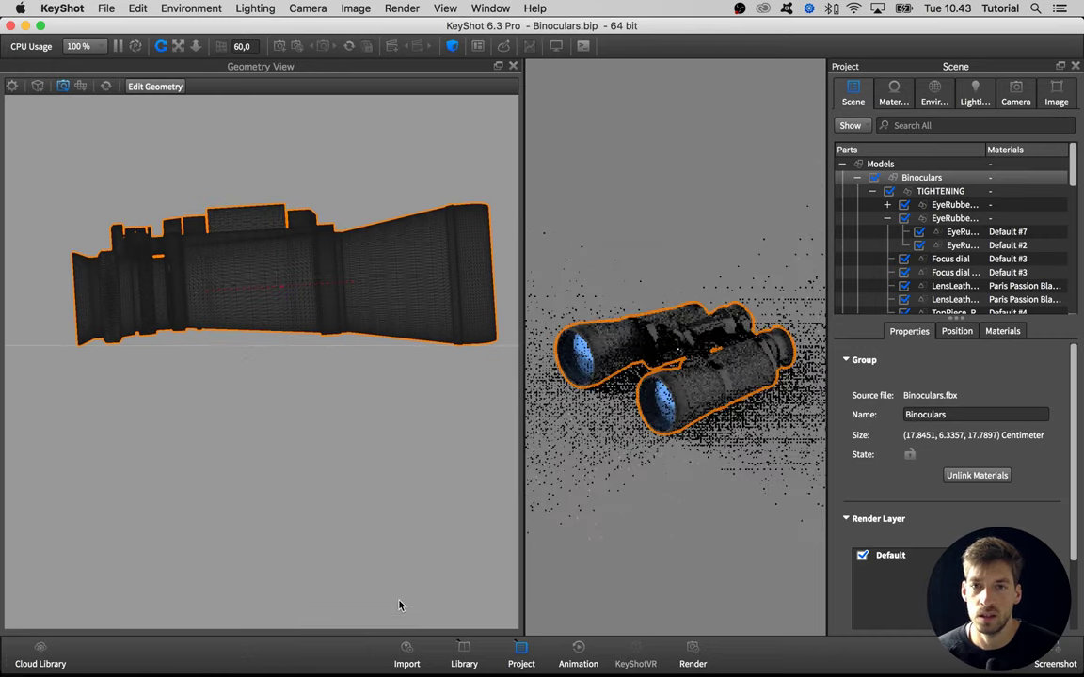
{"action": "left_click", "coordinate": [402, 605]}
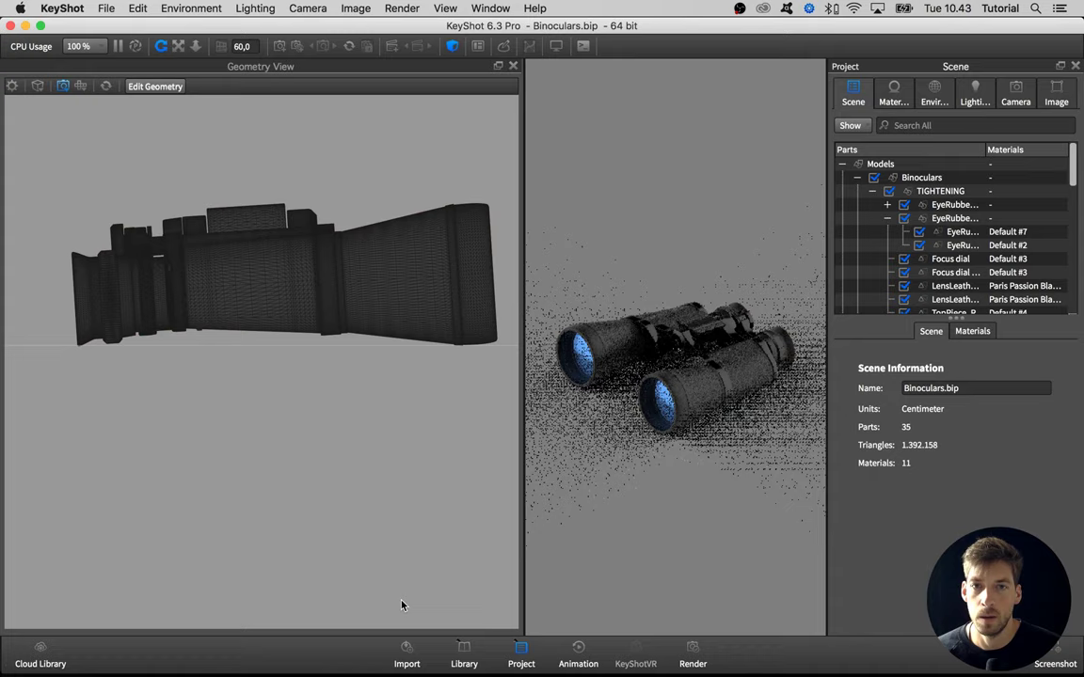
Step: Close the Geometry View, save the binoculars file, and keep the Preferences save reminder at 10 minutes
{"action": "left_click", "coordinate": [512, 67]}
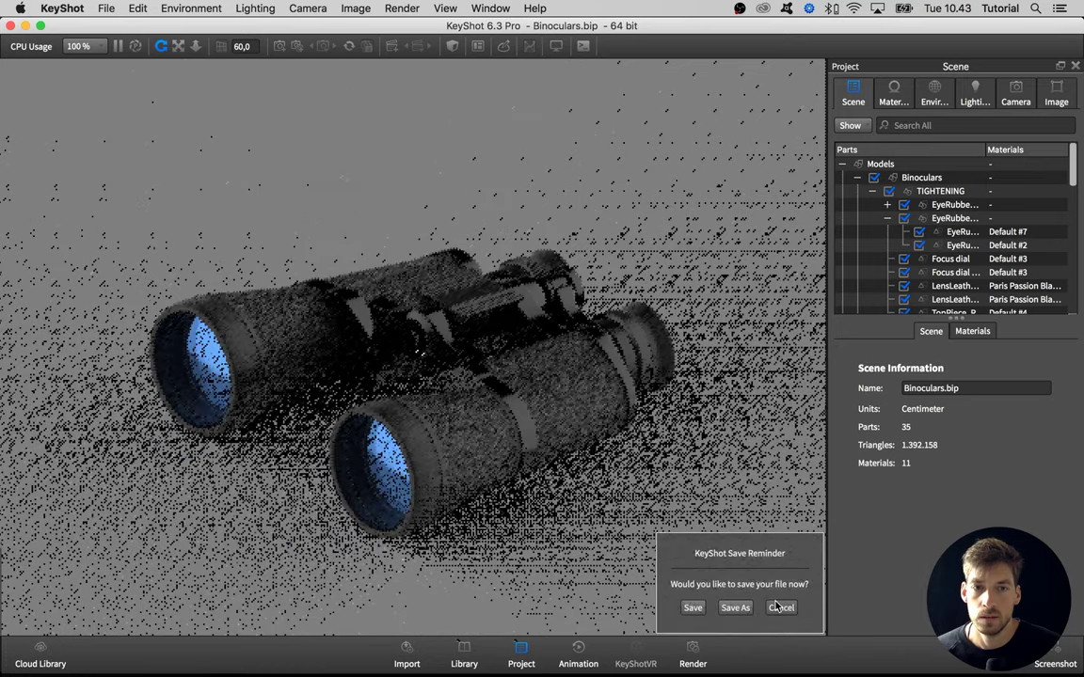
{"action": "left_click", "coordinate": [692, 609]}
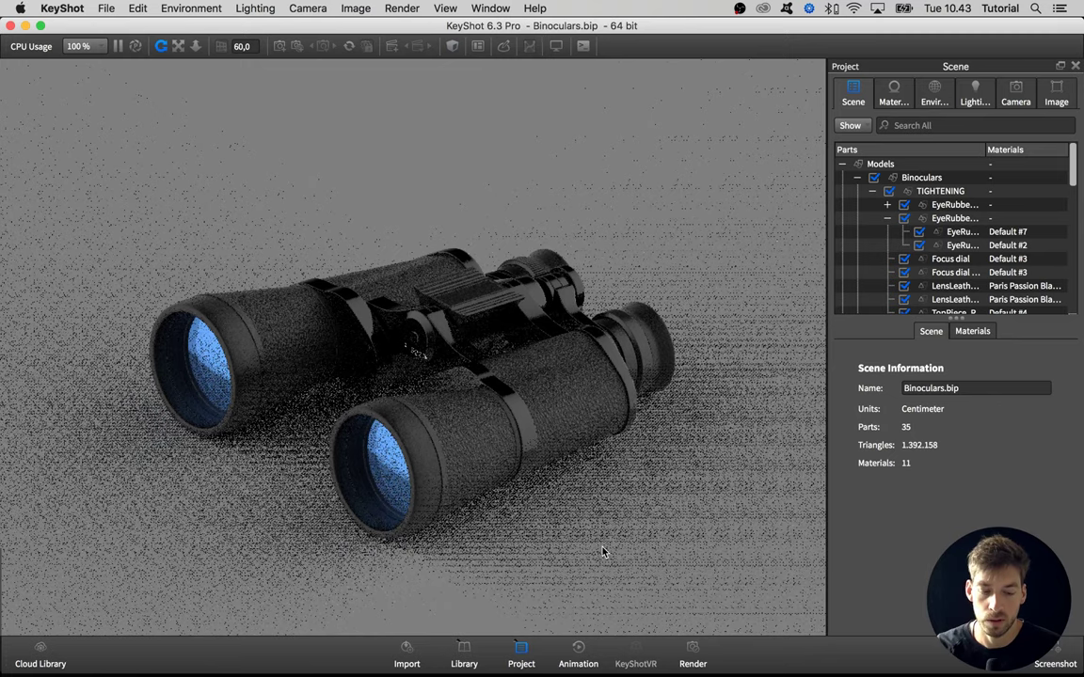
{"action": "left_click", "coordinate": [106, 9]}
{"action": "mouse_move", "coordinate": [84, 9]}
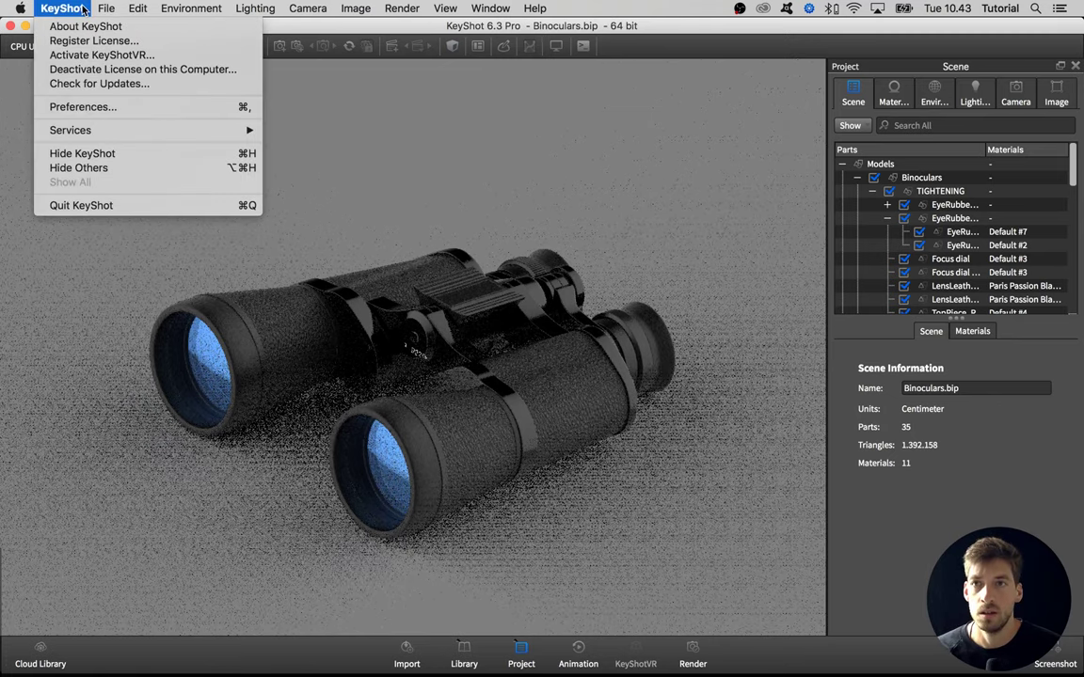
{"action": "left_click", "coordinate": [86, 107]}
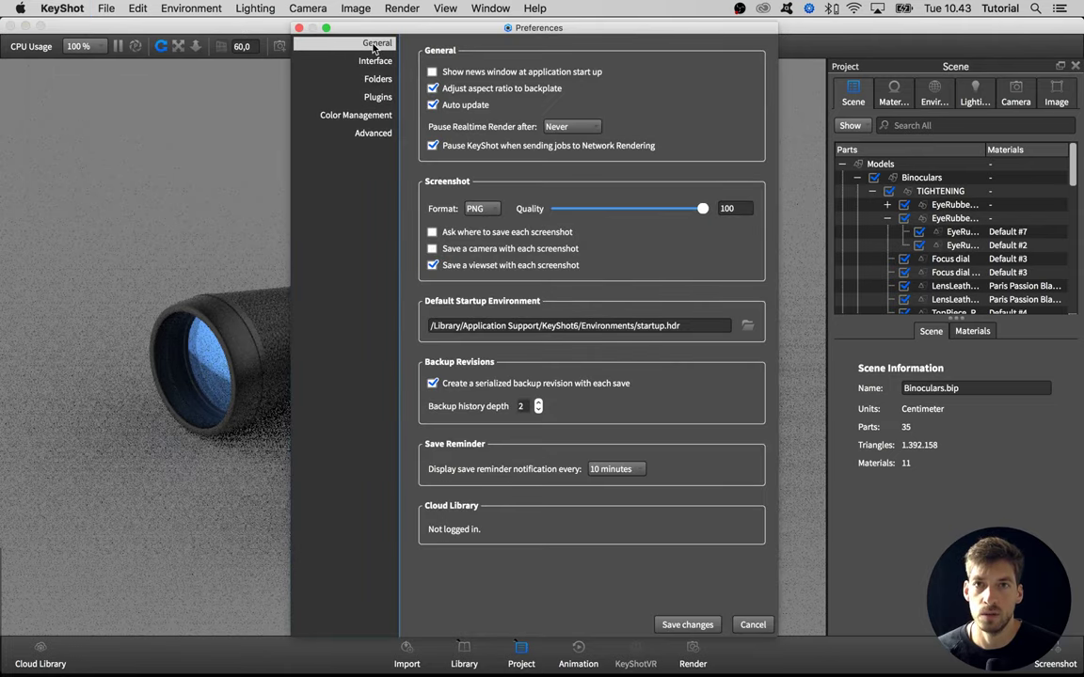
{"action": "left_click", "coordinate": [602, 468]}
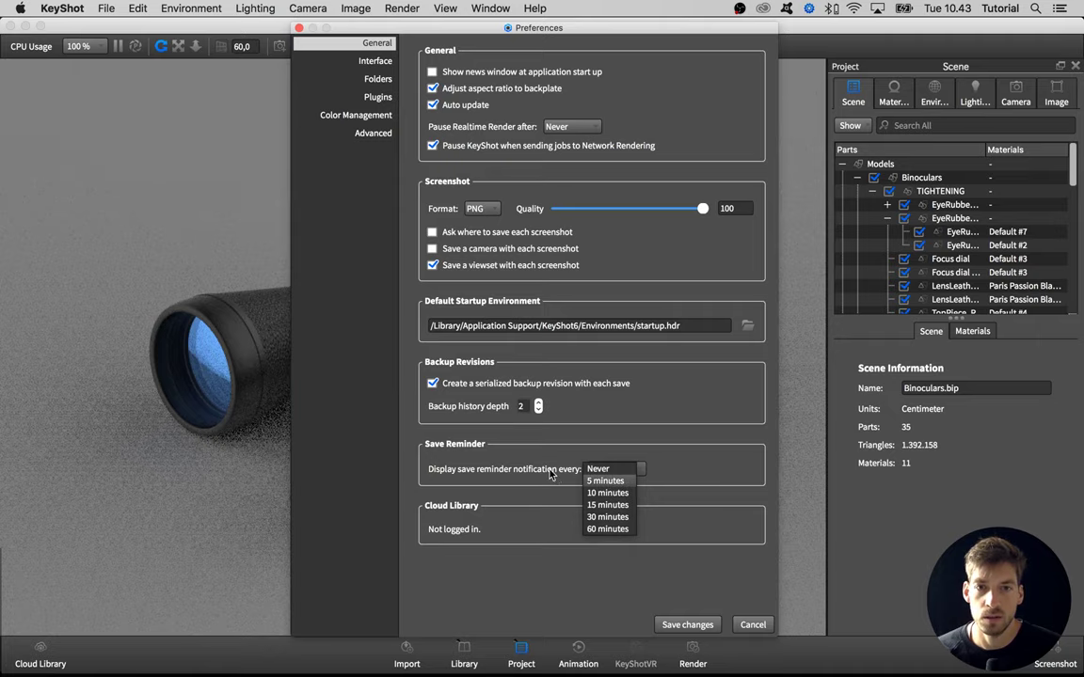
{"action": "left_click", "coordinate": [606, 493]}
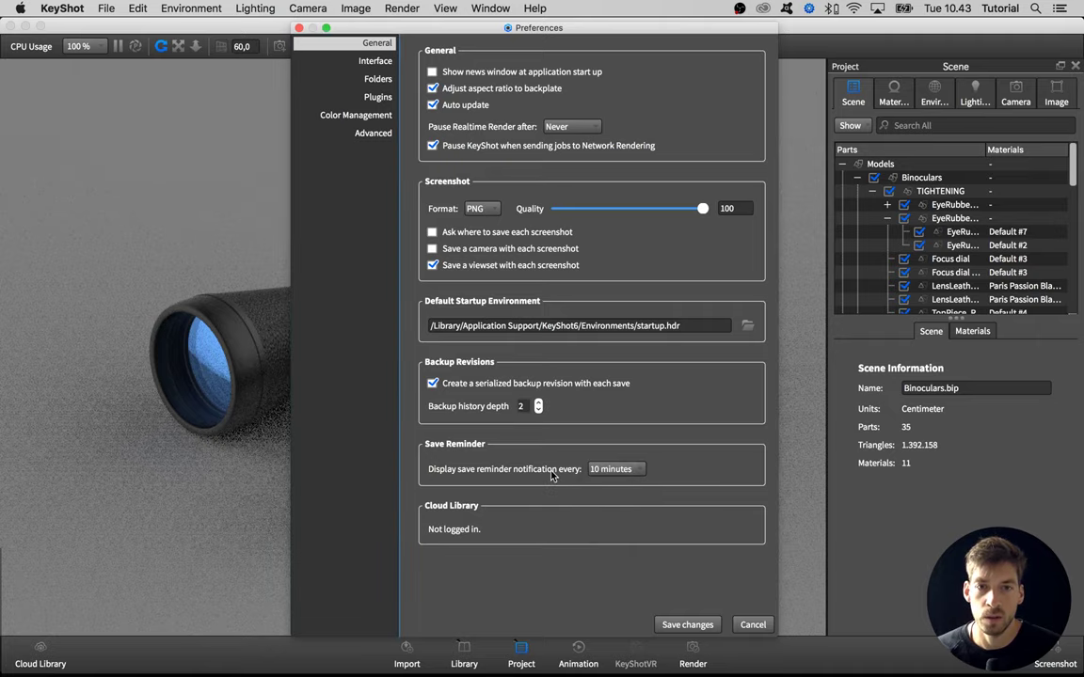
{"action": "left_click", "coordinate": [299, 29]}
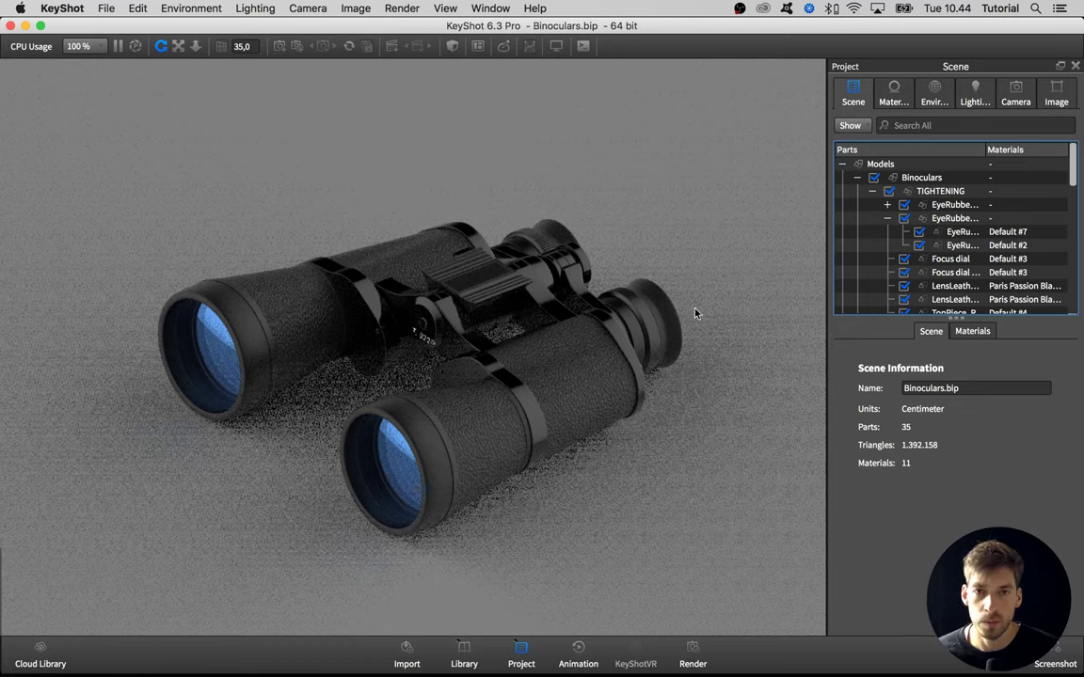
Step: Switch the camera lens to Perspective and open the Ground plane's material
{"action": "left_click", "coordinate": [1015, 94]}
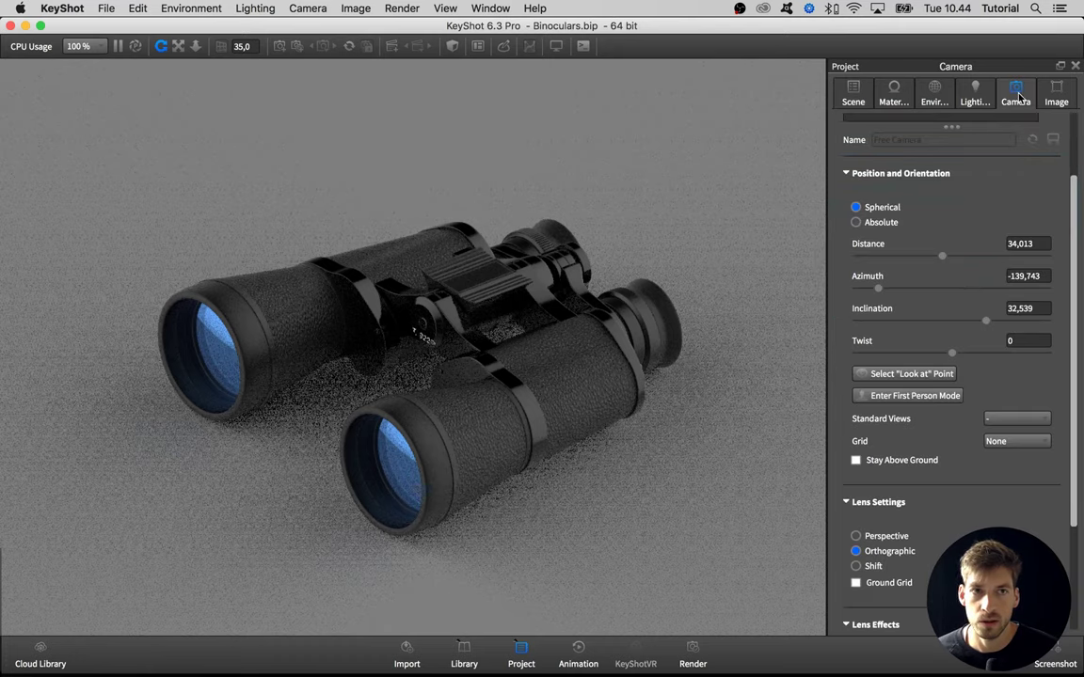
{"action": "left_click", "coordinate": [885, 536]}
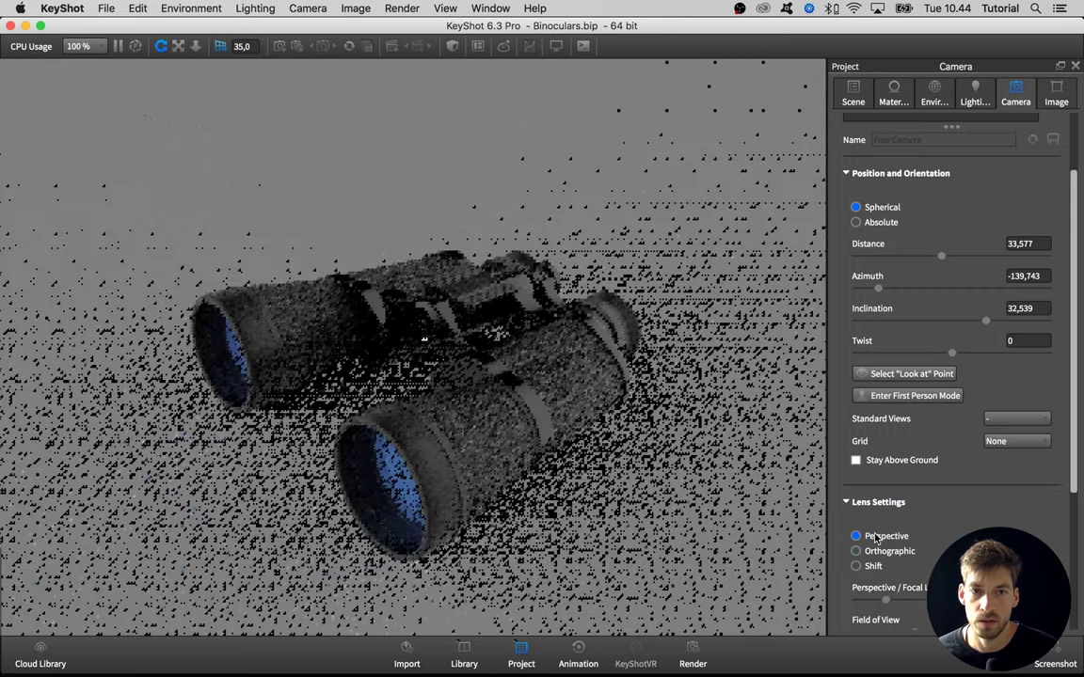
{"action": "left_click", "coordinate": [864, 101]}
{"action": "left_click", "coordinate": [636, 452]}
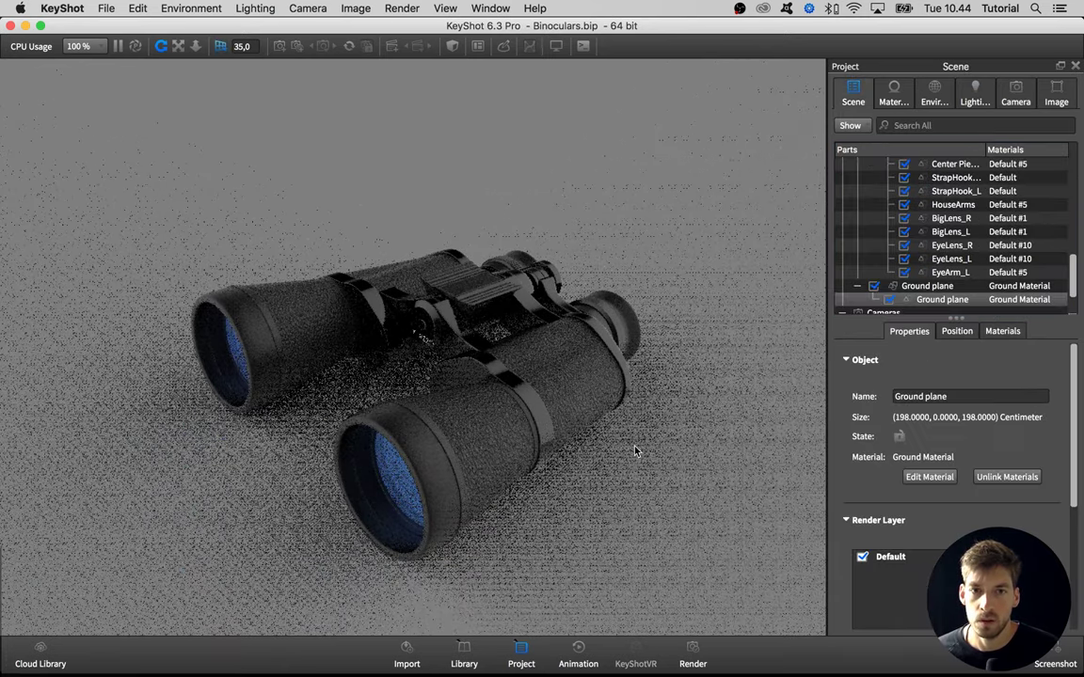
{"action": "double_click", "coordinate": [624, 454]}
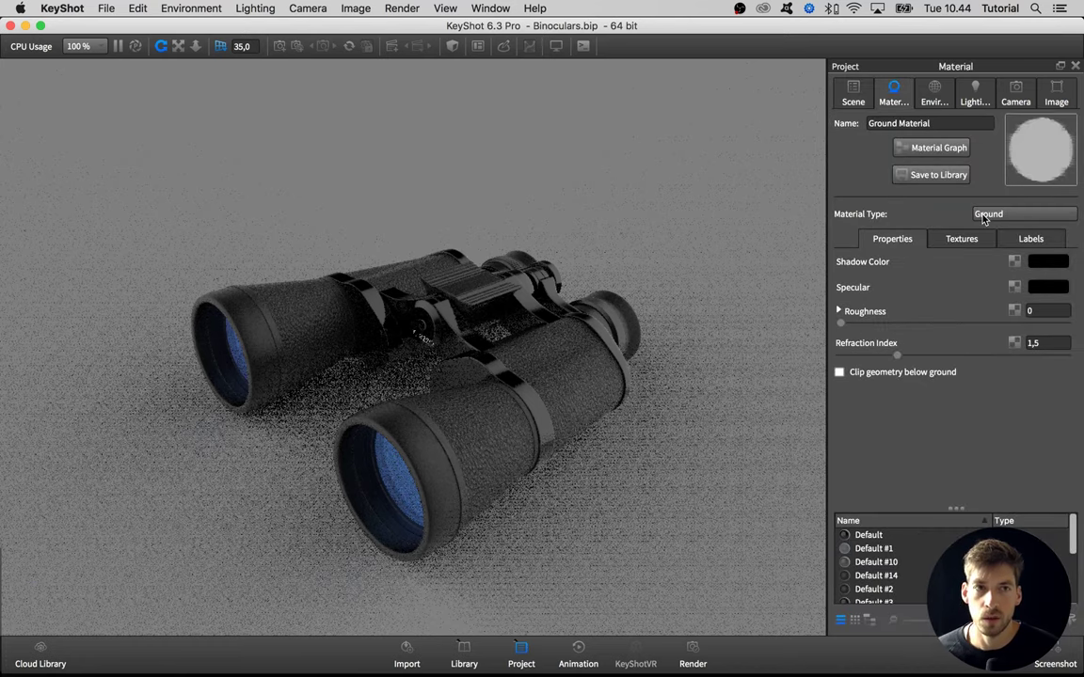
Step: Try pinkish and grey ground shadow colours but cancel, leaving the type as Ground
{"action": "left_click", "coordinate": [1047, 262]}
{"action": "left_click", "coordinate": [890, 134]}
{"action": "left_click_drag", "start_coordinate": [855, 131], "coordinate": [858, 130]}
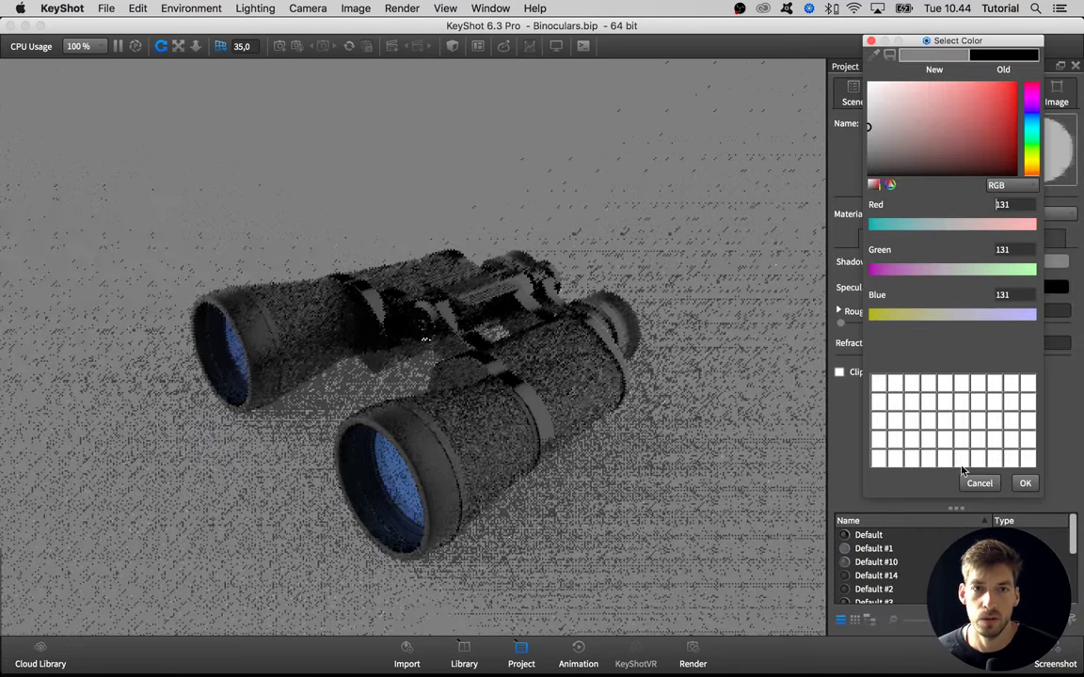
{"action": "left_click", "coordinate": [979, 483]}
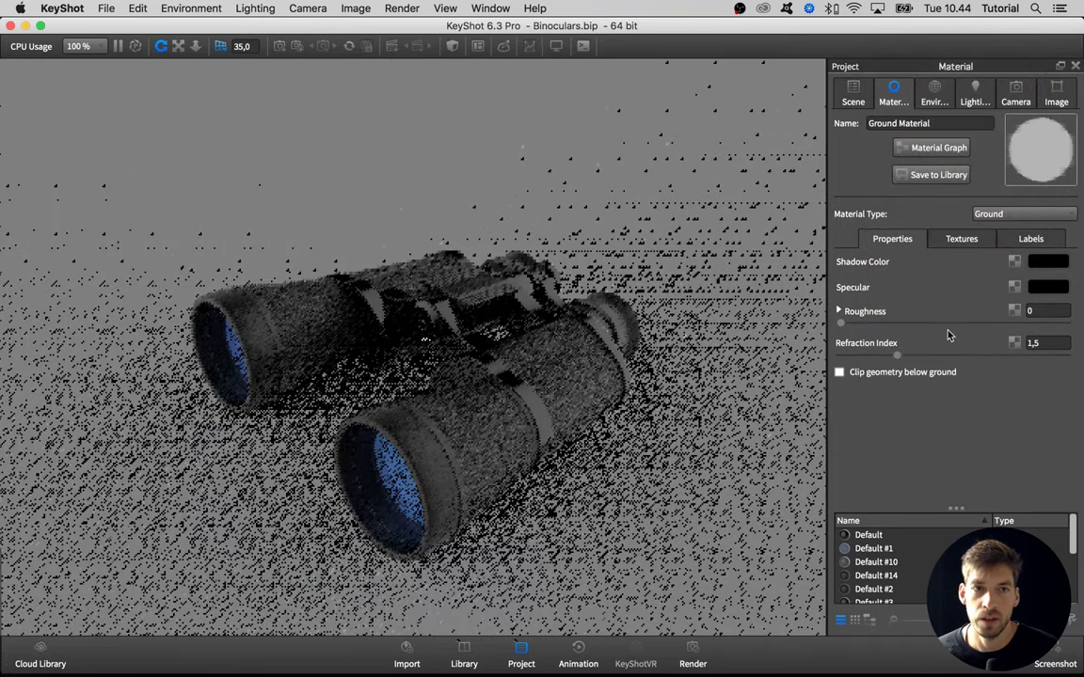
{"action": "left_click", "coordinate": [981, 216]}
{"action": "left_click", "coordinate": [981, 218]}
Step: Change the Ground Material's type to Plastic and set its Specular colour to white
{"action": "left_click", "coordinate": [983, 215]}
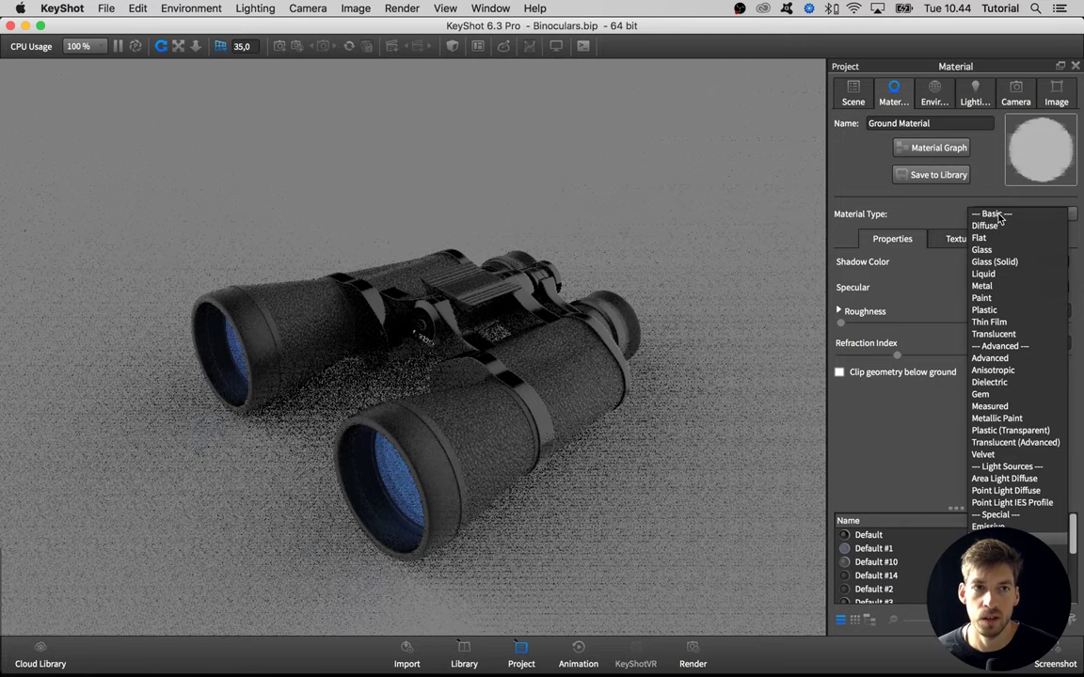
{"action": "left_click", "coordinate": [1023, 310]}
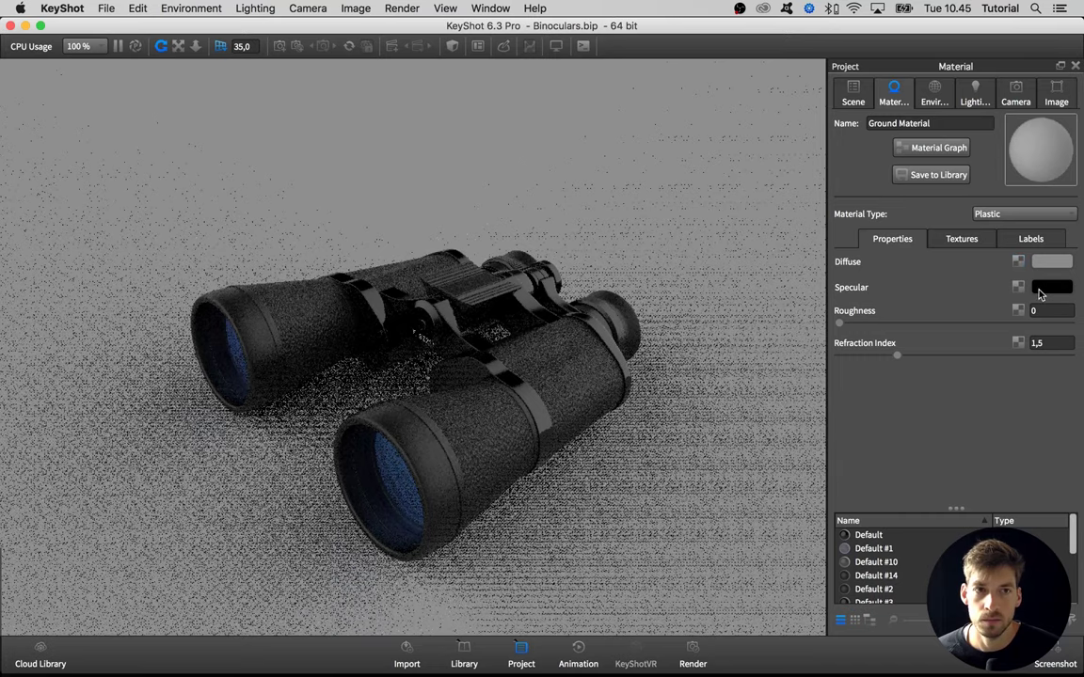
{"action": "left_click", "coordinate": [1039, 288]}
{"action": "left_click_drag", "start_coordinate": [925, 173], "coordinate": [869, 107]}
{"action": "left_click", "coordinate": [1025, 509]}
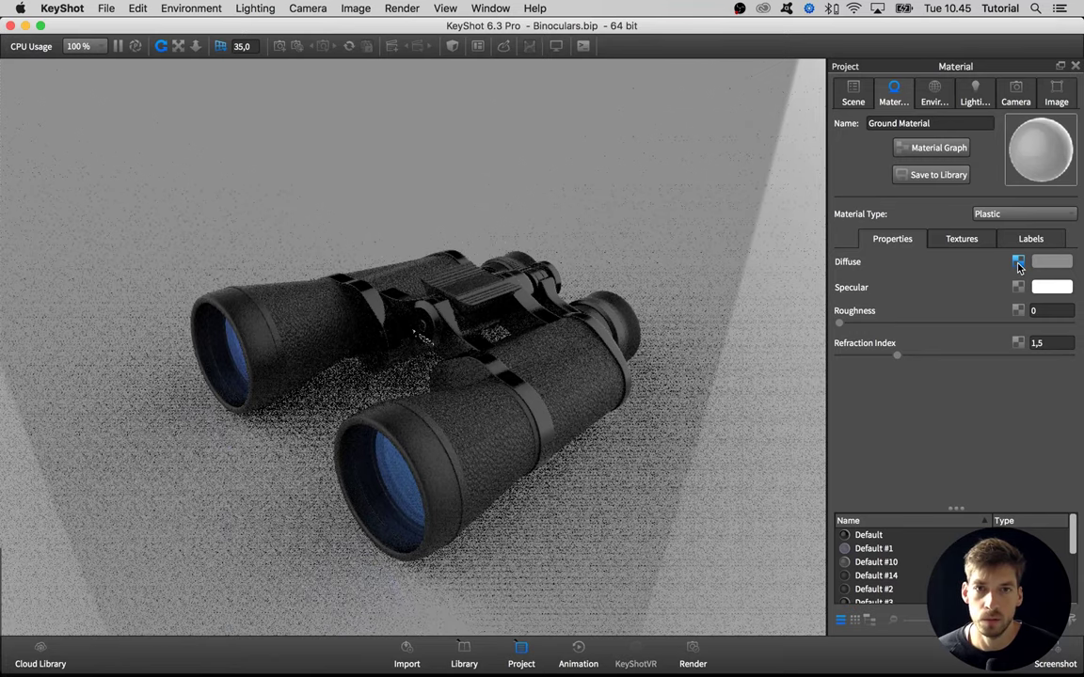
Step: Load Marble.jpg from Resources > Textures as the ground's diffuse texture
{"action": "left_click", "coordinate": [1018, 263]}
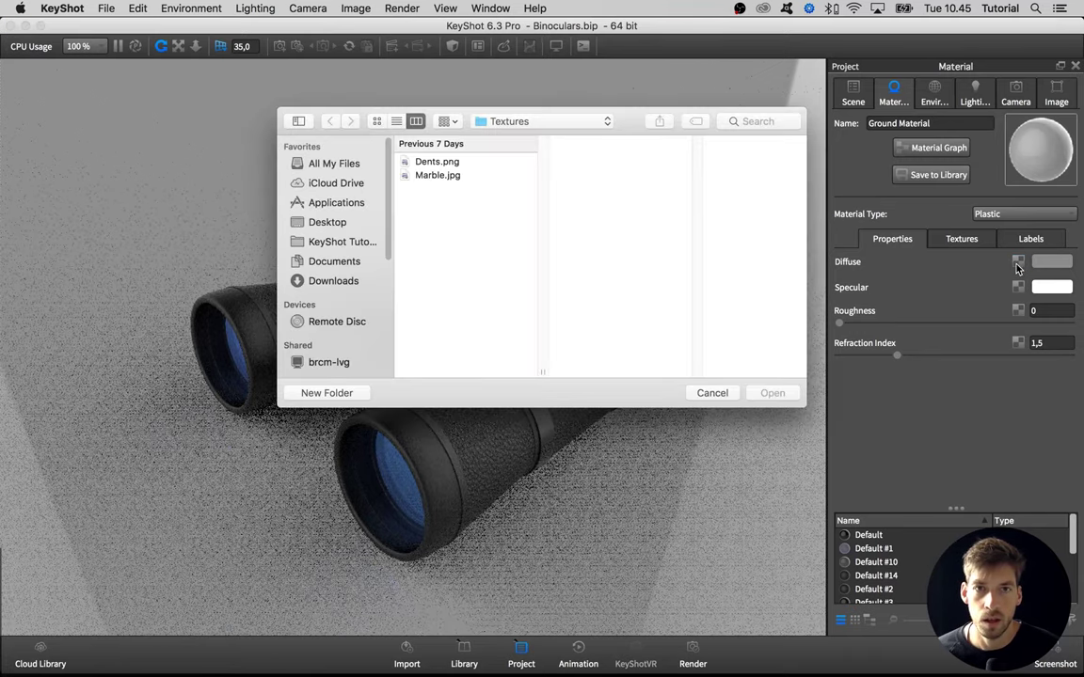
{"action": "left_click", "coordinate": [437, 176]}
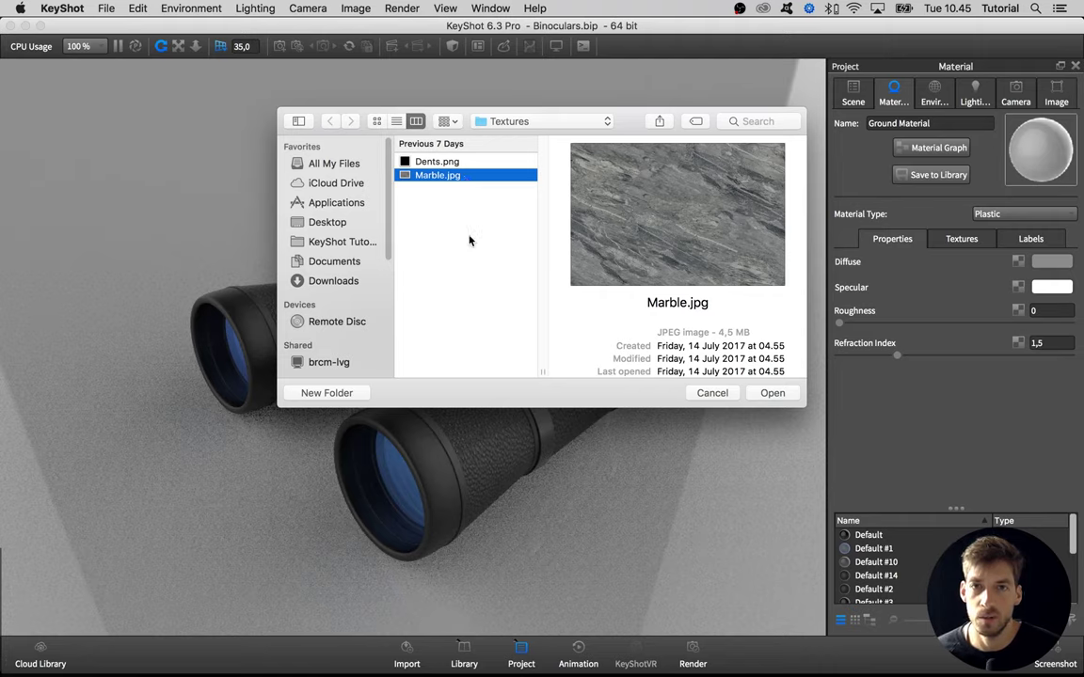
{"action": "left_click", "coordinate": [478, 122]}
{"action": "left_click", "coordinate": [502, 140]}
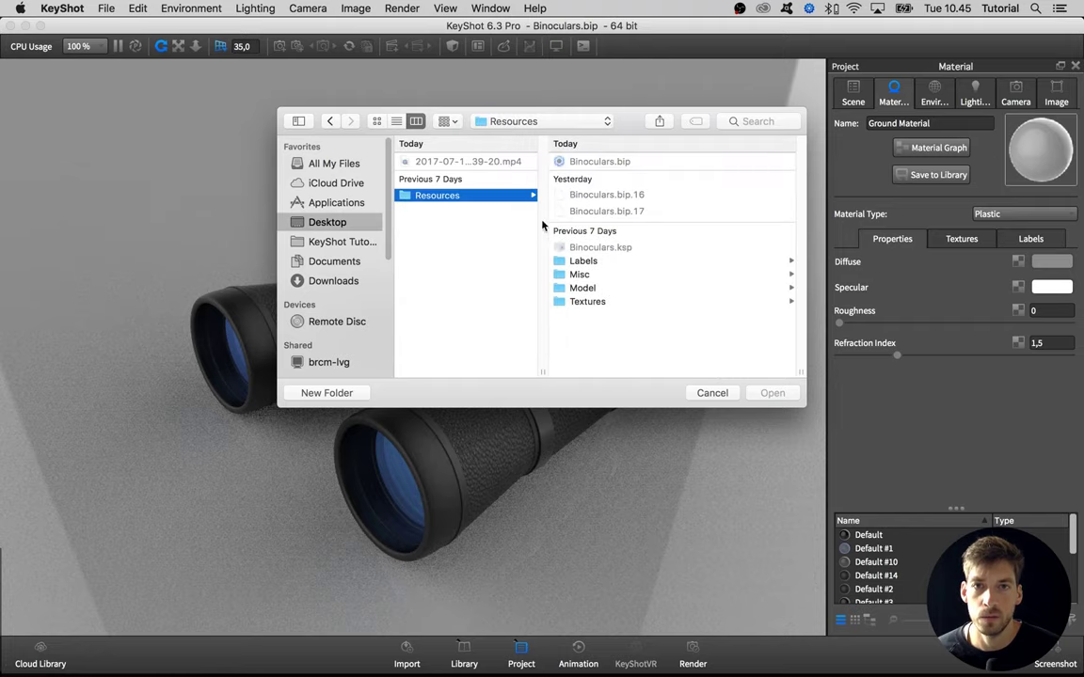
{"action": "left_click", "coordinate": [583, 301]}
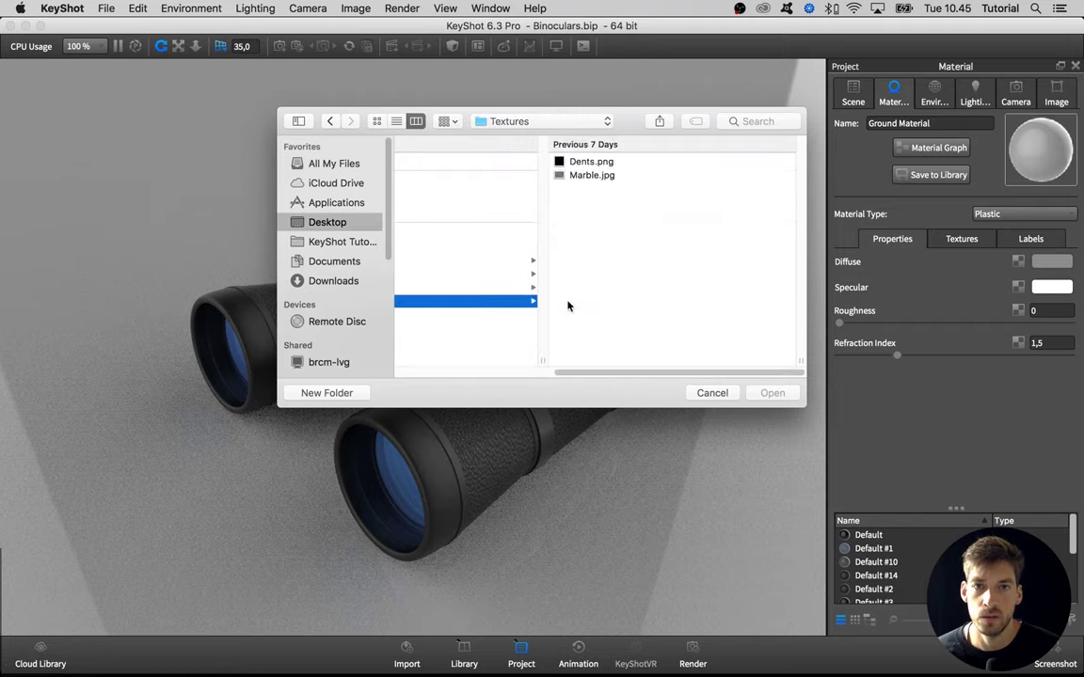
{"action": "left_click", "coordinate": [576, 175]}
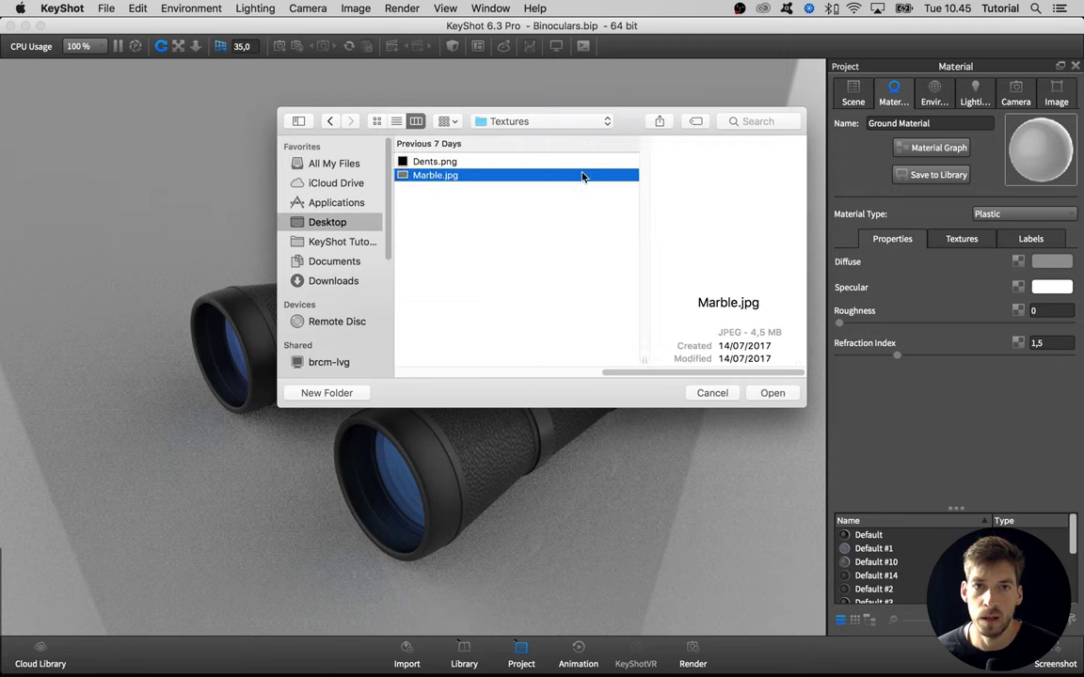
{"action": "left_click", "coordinate": [772, 394]}
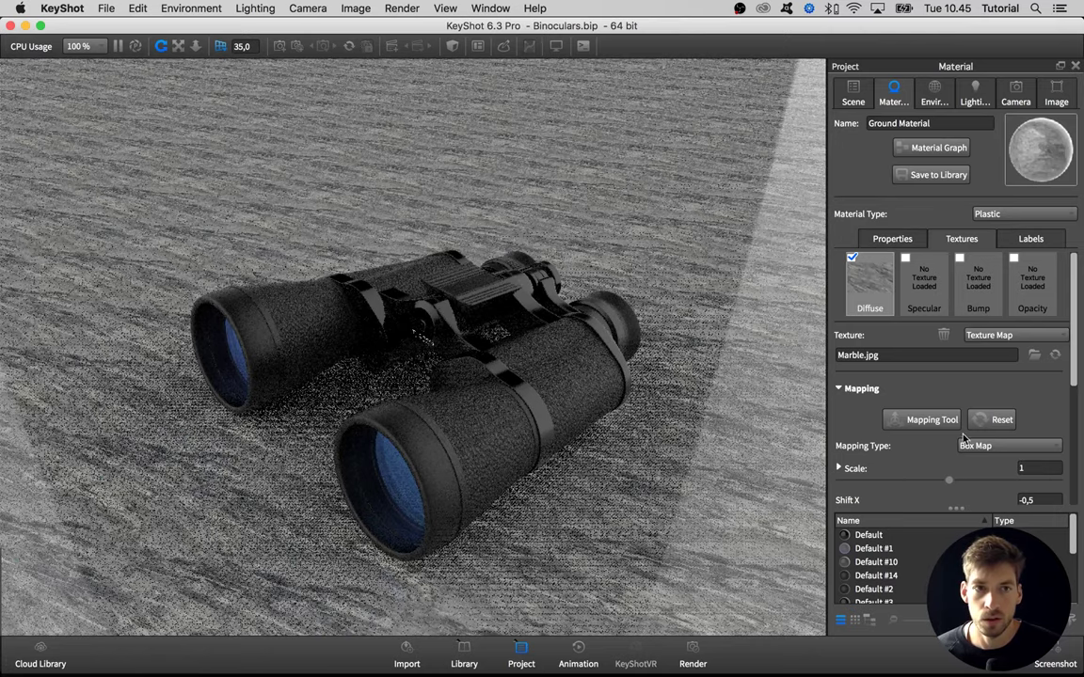
Step: Keep the marble texture scale at 6 after trying 7, and copy Marble.jpg into the Bump slot
{"action": "left_click", "coordinate": [1022, 467]}
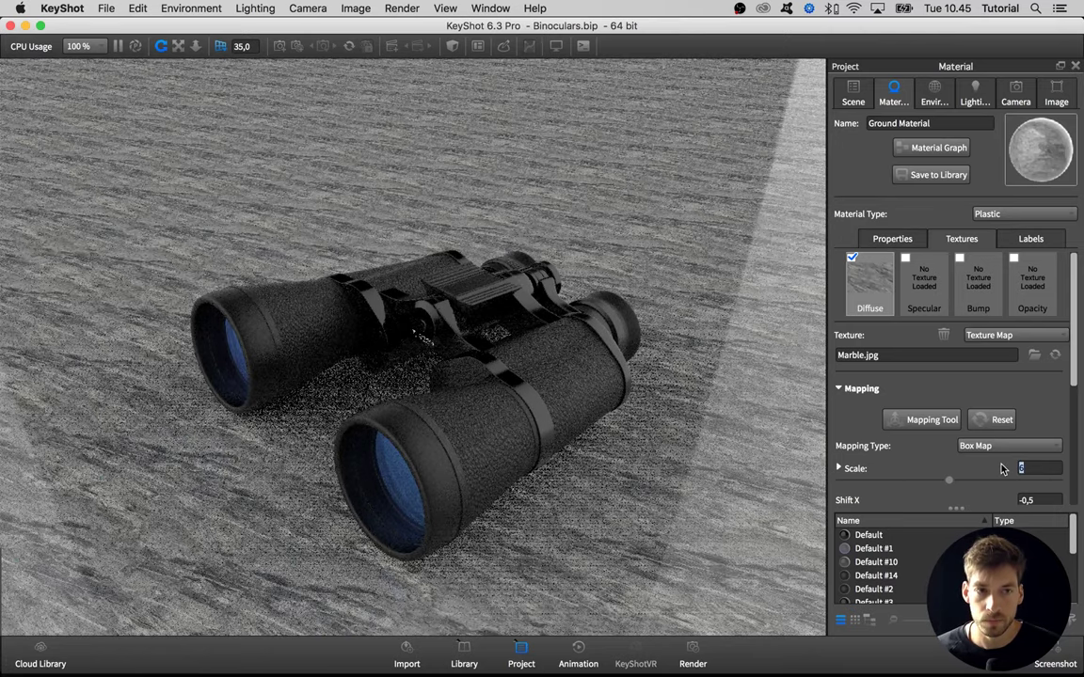
{"action": "type", "text": "6"}
{"action": "key", "text": "Return"}
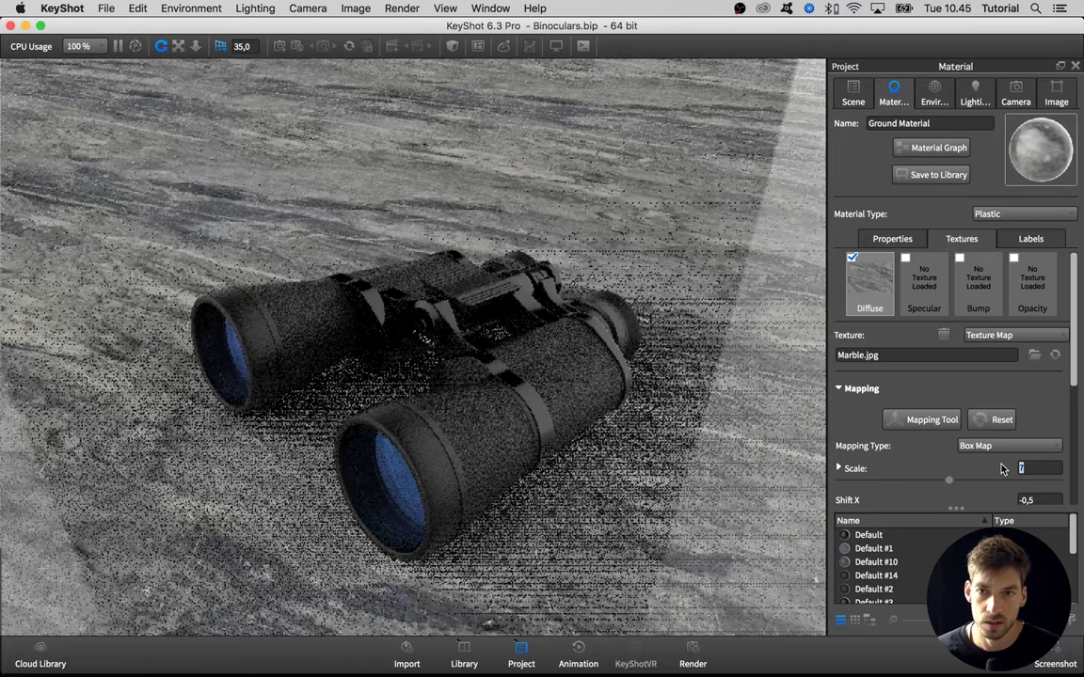
{"action": "type", "text": "7"}
{"action": "key", "text": "Return"}
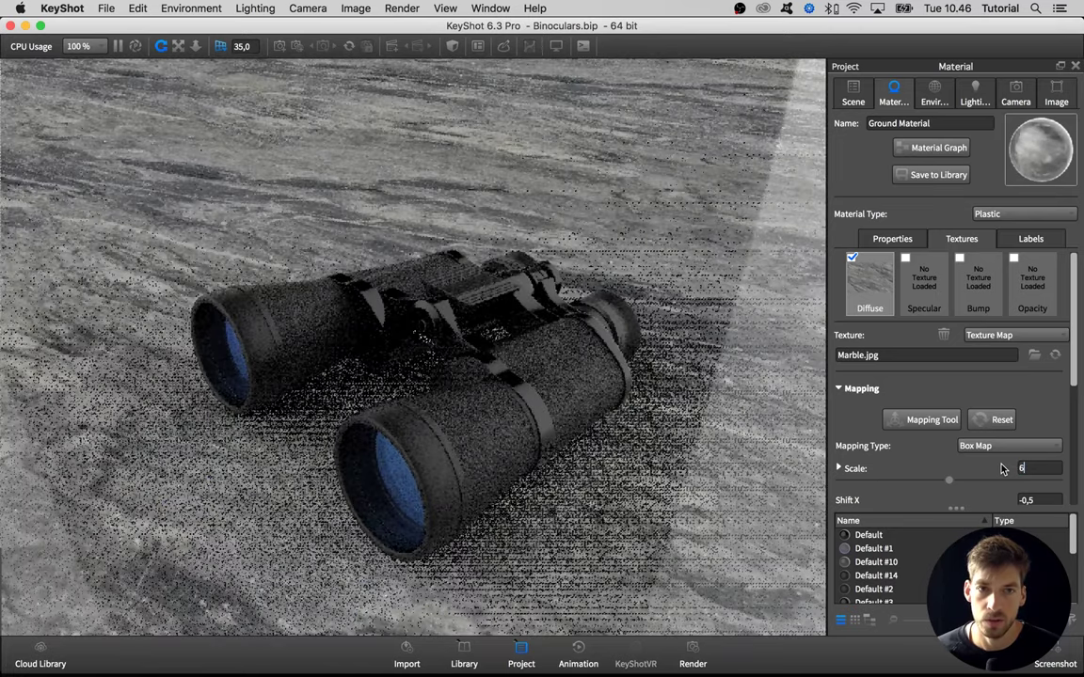
{"action": "type", "text": "6"}
{"action": "key", "text": "Return"}
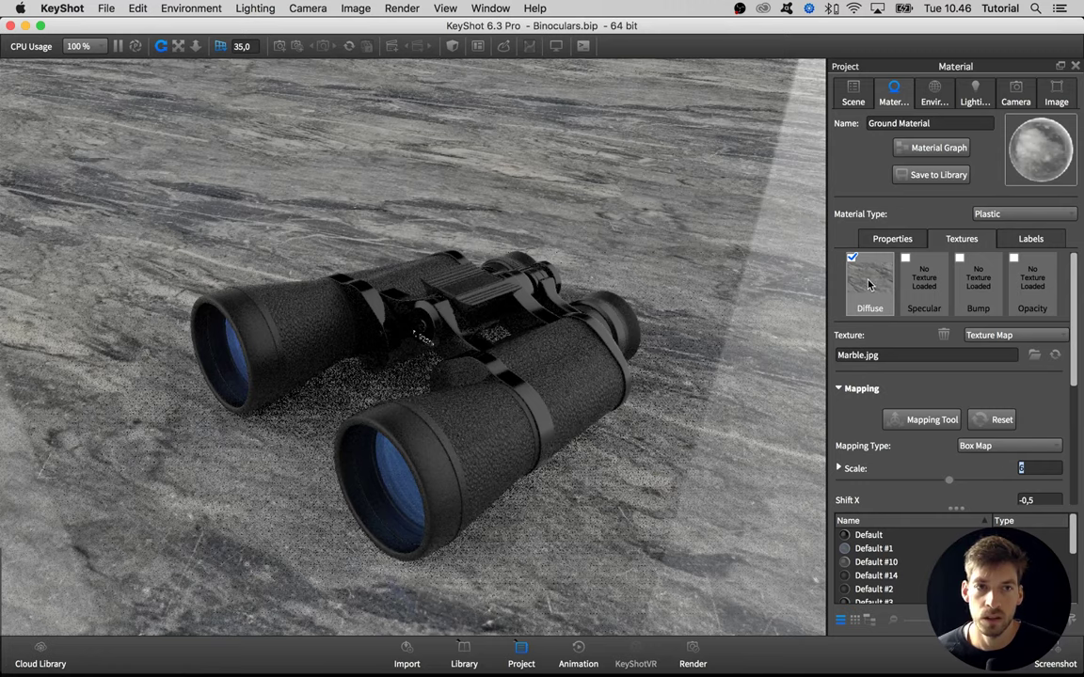
{"action": "left_click_drag", "start_coordinate": [870, 285], "coordinate": [977, 284]}
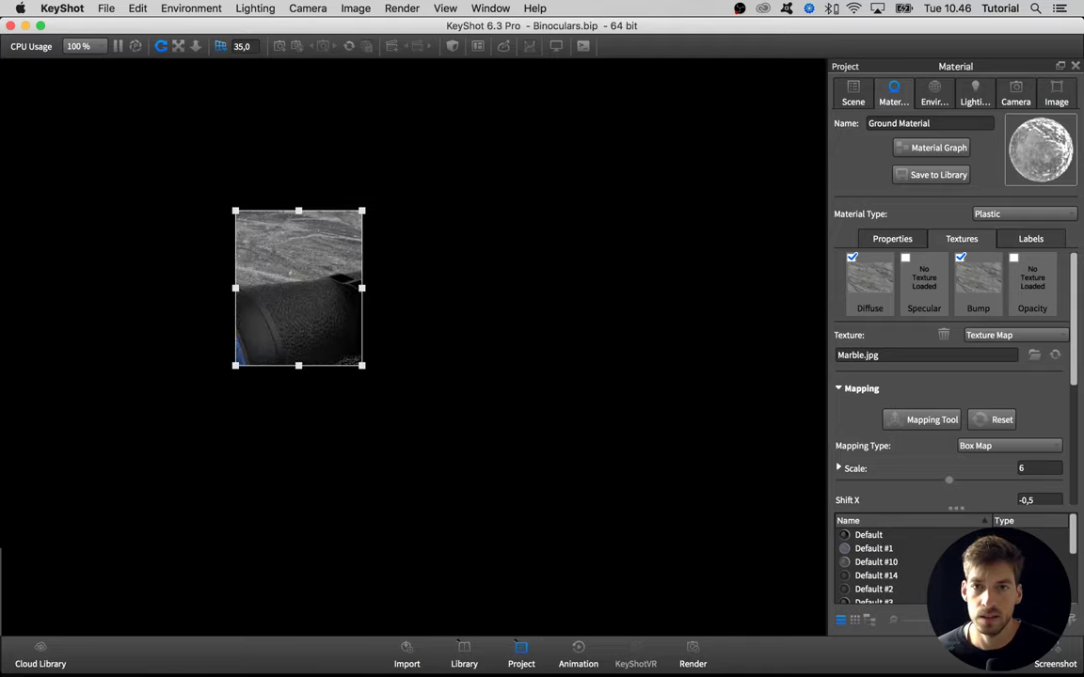
Step: Move the render region over the ground and set Bump Height to 0,4 after trying 0,1
{"action": "left_click_drag", "start_coordinate": [296, 361], "coordinate": [656, 493]}
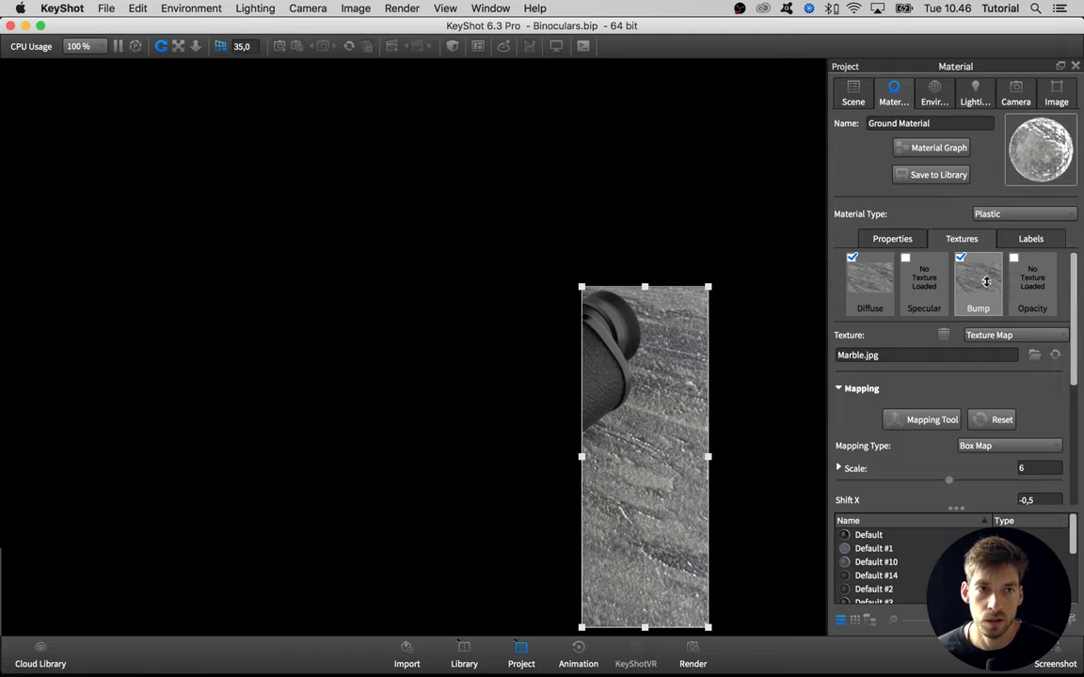
{"action": "scroll", "coordinate": [1073, 335], "scroll_direction": "down", "scroll_amount": 2}
{"action": "scroll", "coordinate": [1074, 335], "scroll_direction": "down", "scroll_amount": 10}
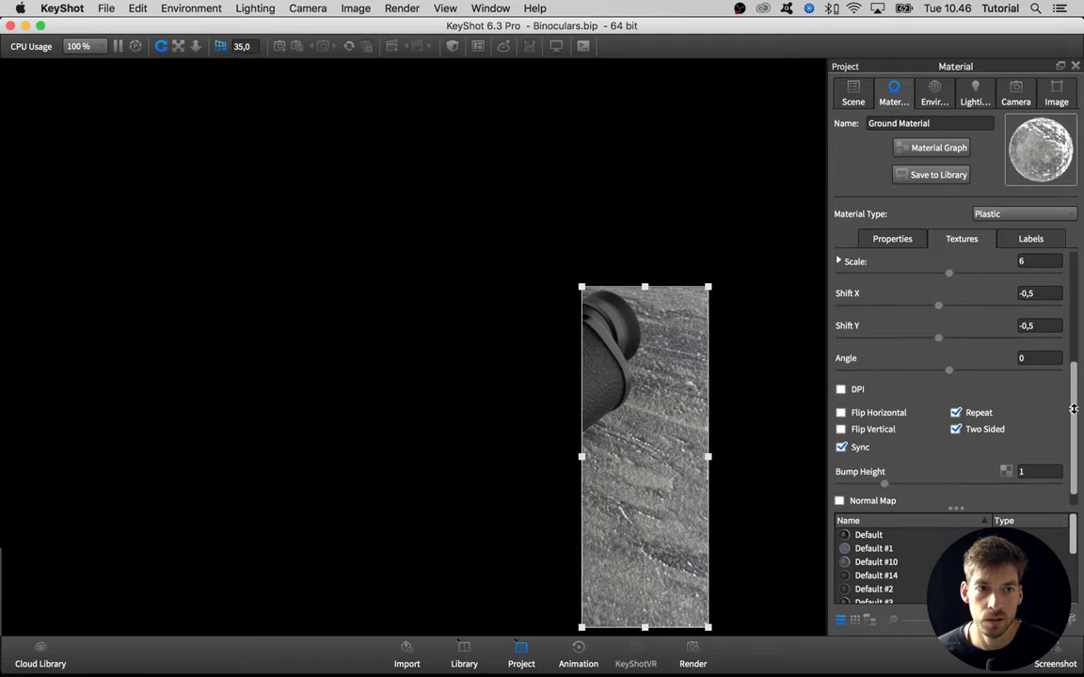
{"action": "left_click", "coordinate": [1043, 459]}
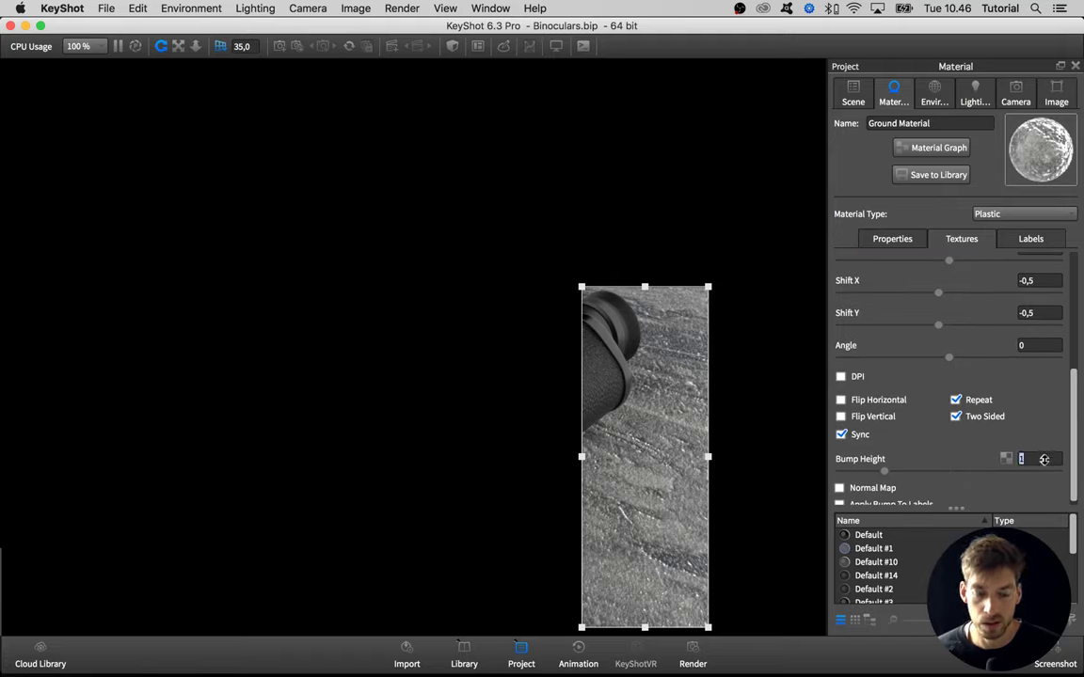
{"action": "key", "text": "Return"}
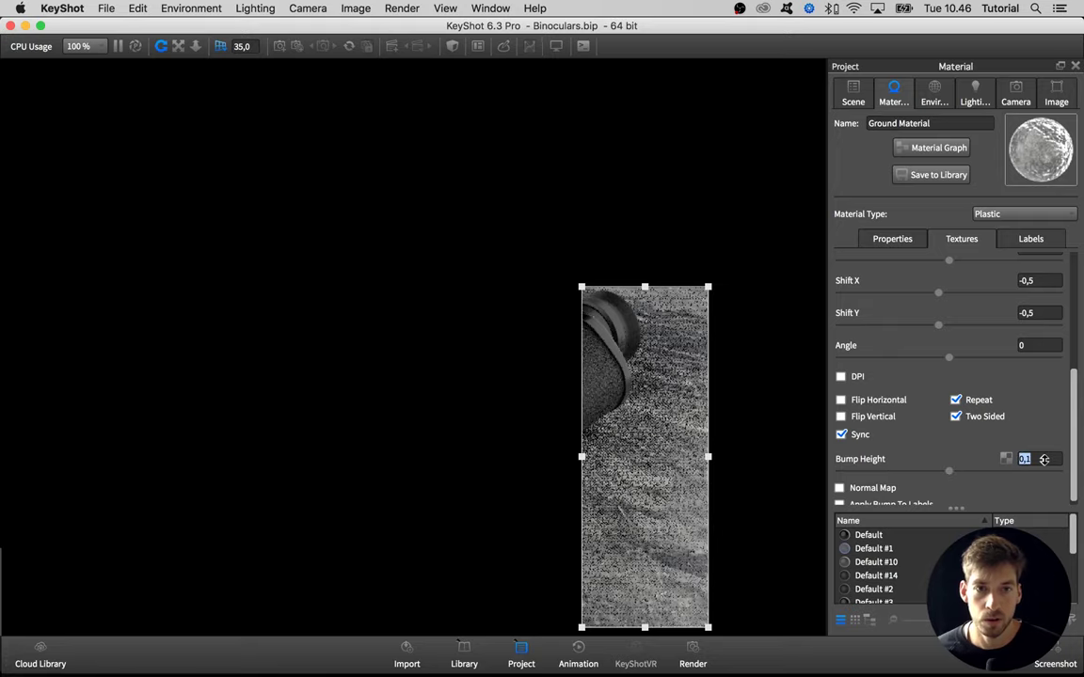
{"action": "left_click", "coordinate": [1043, 460]}
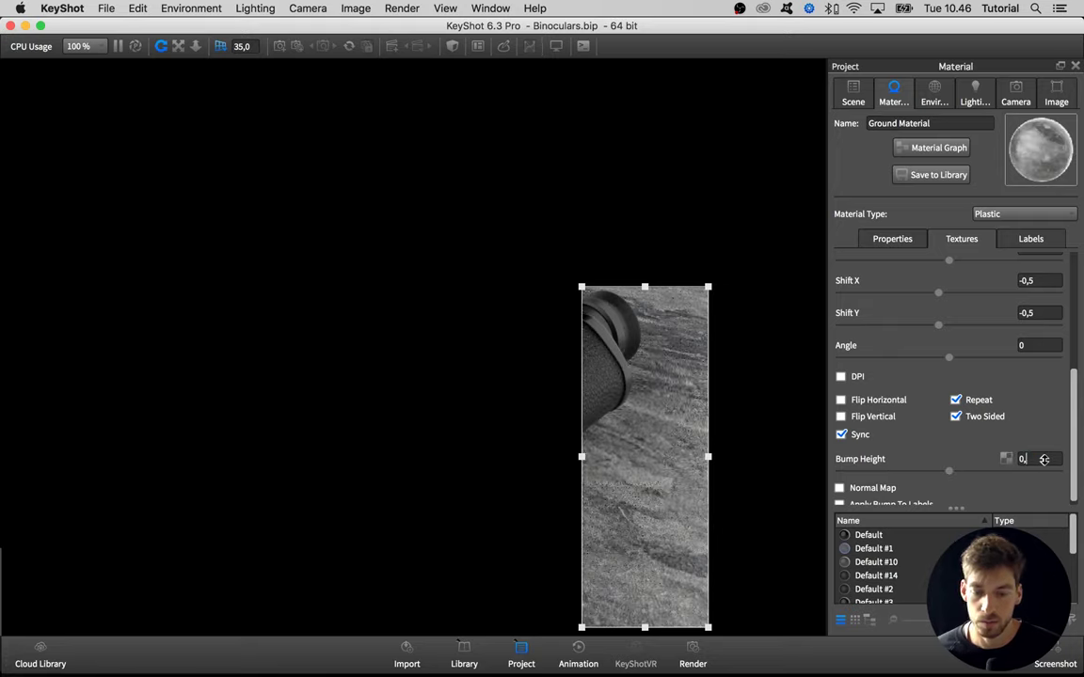
{"action": "type", "text": "4"}
{"action": "key", "text": "Return"}
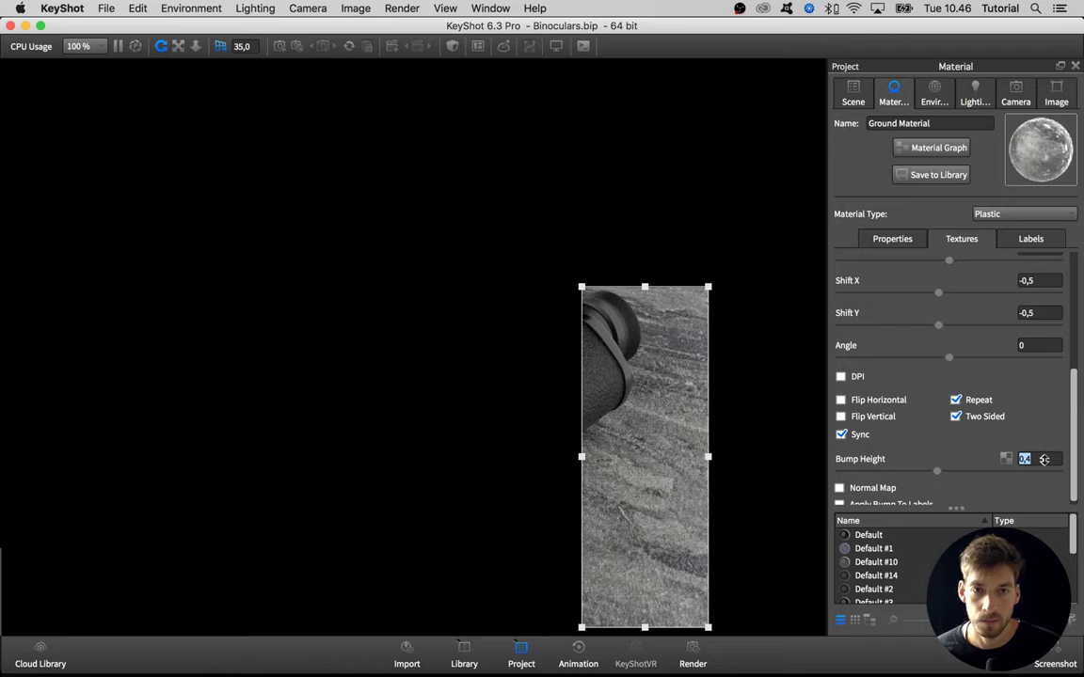
{"action": "left_click", "coordinate": [1044, 459]}
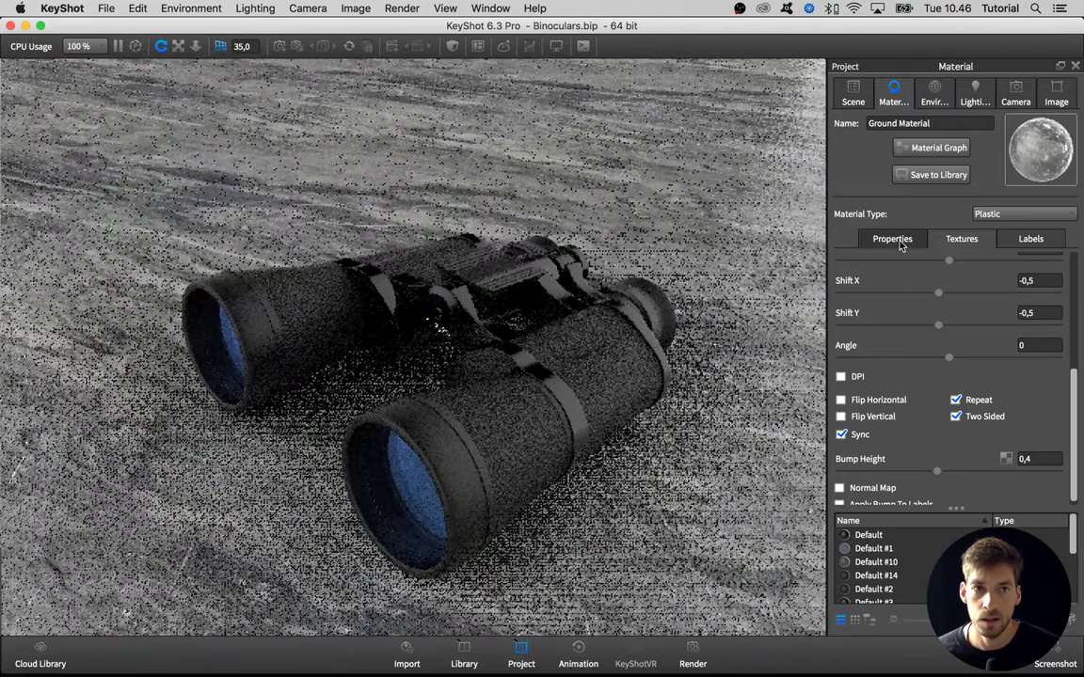
Step: Open the ground material's Material Graph and narrow the main window so it sits beside the render
{"action": "left_click", "coordinate": [901, 243]}
{"action": "left_click", "coordinate": [952, 240]}
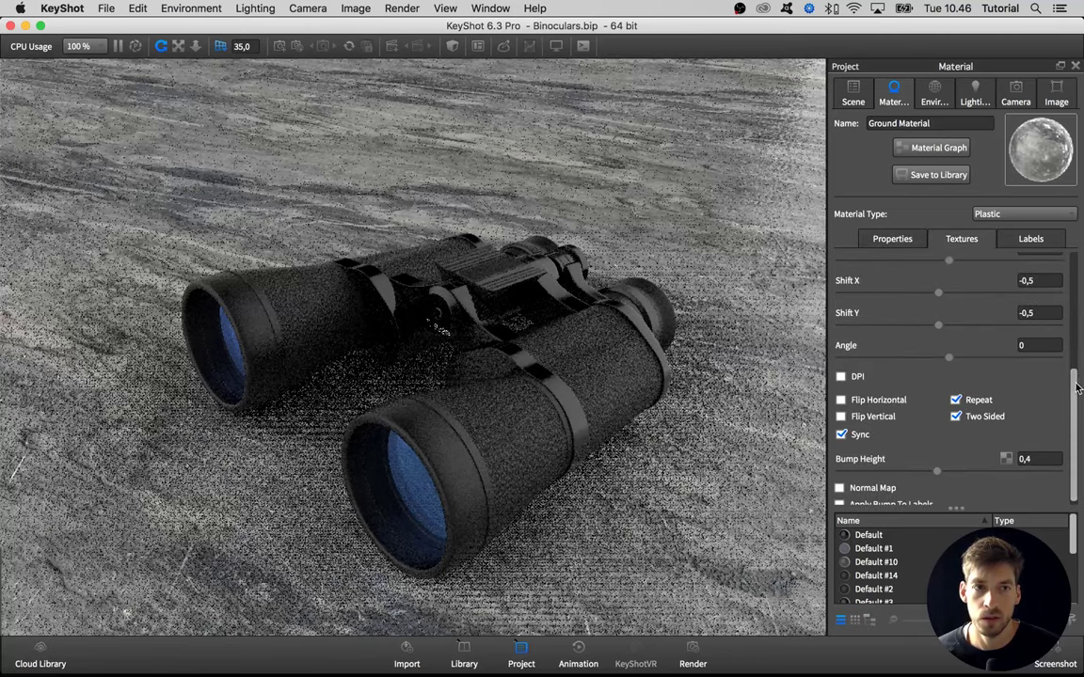
{"action": "scroll", "coordinate": [1078, 389], "scroll_direction": "up", "scroll_amount": 10}
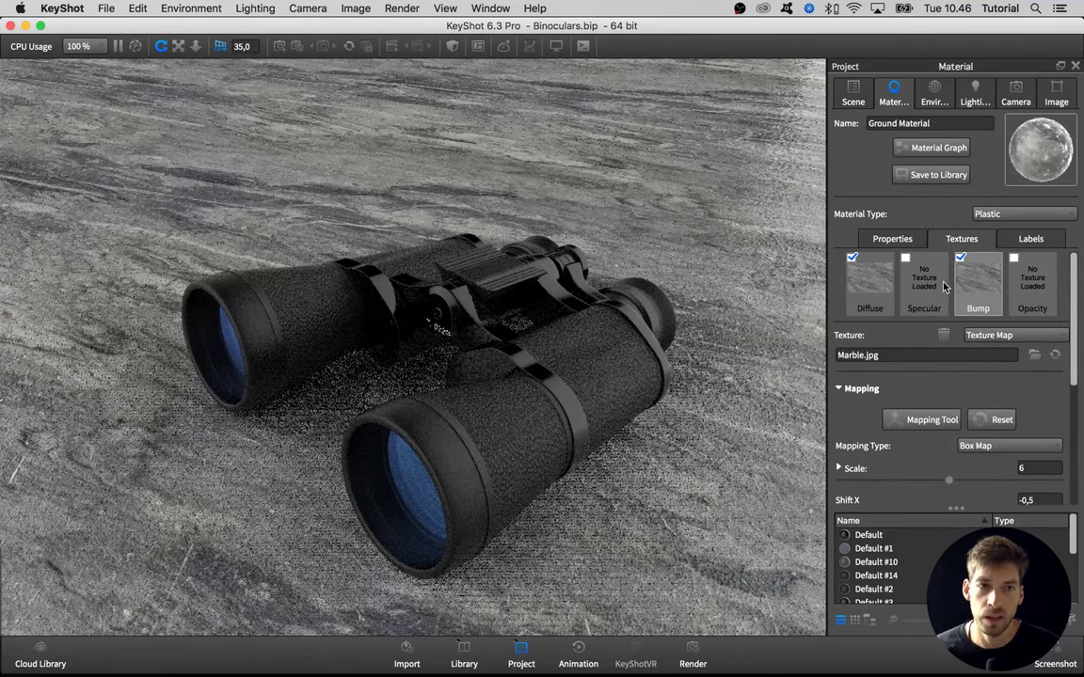
{"action": "left_click", "coordinate": [939, 148]}
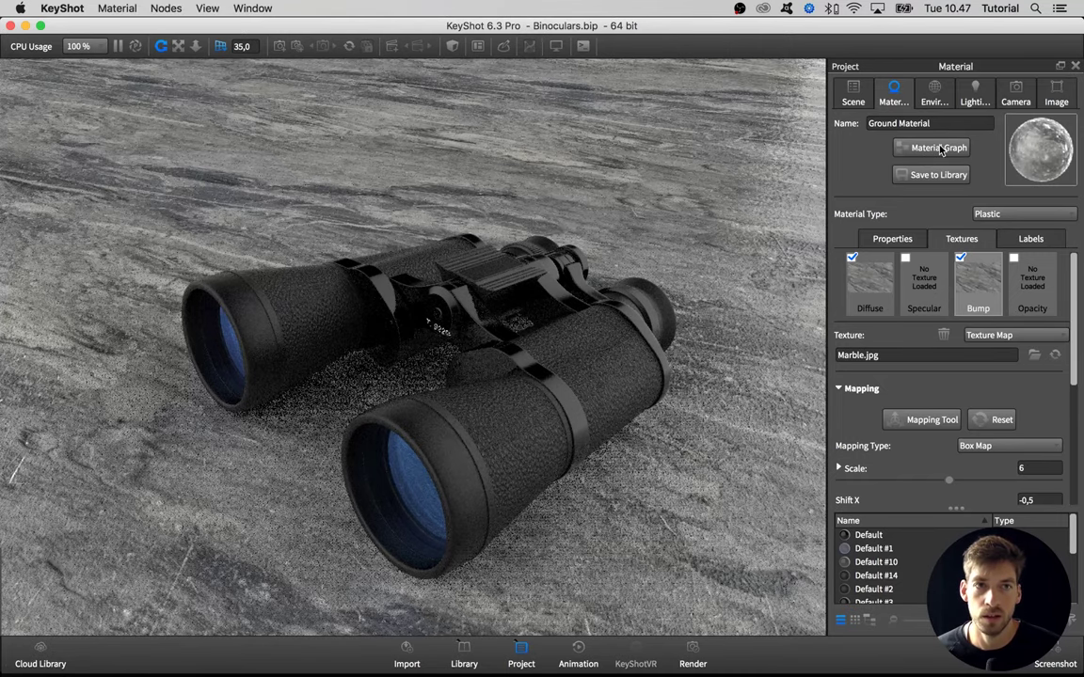
{"action": "left_click", "coordinate": [373, 136]}
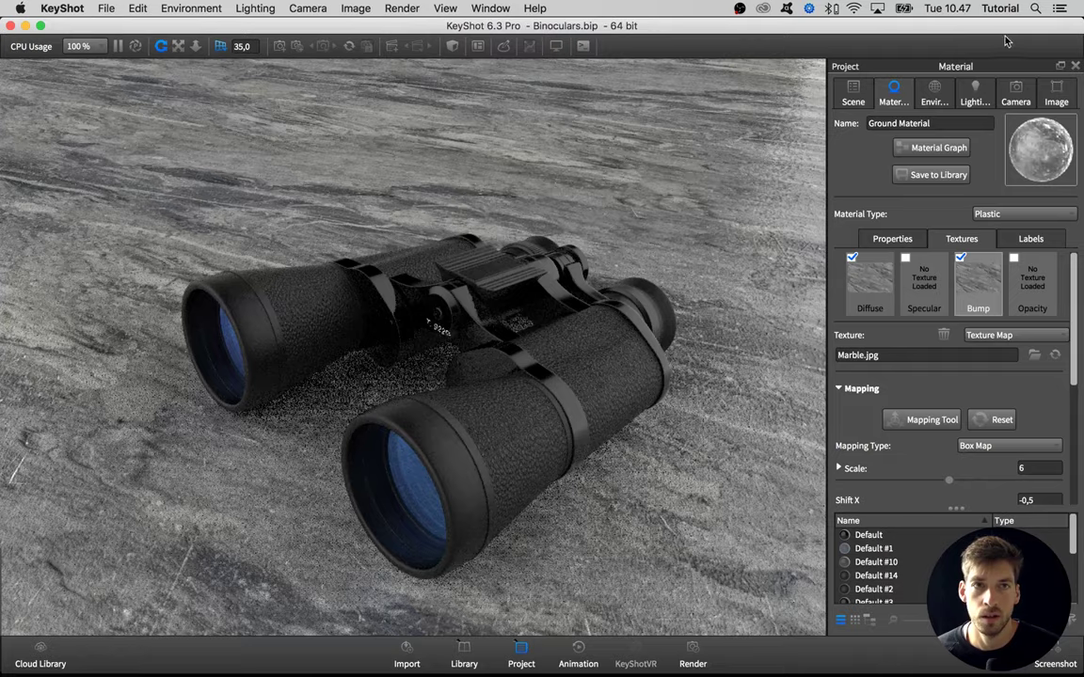
{"action": "left_click", "coordinate": [1075, 66]}
{"action": "left_click_drag", "start_coordinate": [1082, 17], "coordinate": [434, 13]}
Step: Spread out the Texture Map nodes and wire the marble texture into Plastic Roughness
{"action": "left_click_drag", "start_coordinate": [309, 188], "coordinate": [349, 255]}
{"action": "left_click", "coordinate": [529, 343]}
{"action": "left_click_drag", "start_coordinate": [529, 343], "coordinate": [517, 282]}
{"action": "left_click_drag", "start_coordinate": [530, 451], "coordinate": [495, 486]}
{"action": "left_click_drag", "start_coordinate": [715, 320], "coordinate": [738, 310]}
{"action": "left_click_drag", "start_coordinate": [525, 216], "coordinate": [692, 396]}
{"action": "left_click", "coordinate": [713, 432]}
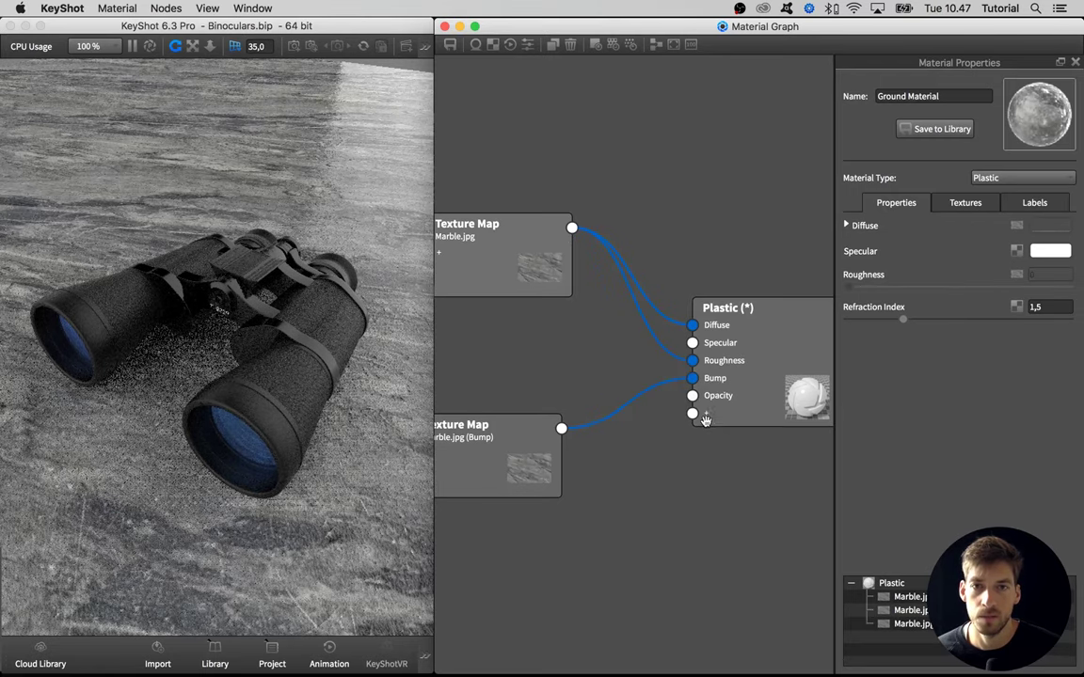
{"action": "left_click", "coordinate": [275, 313]}
{"action": "left_click_drag", "start_coordinate": [276, 314], "coordinate": [272, 315]}
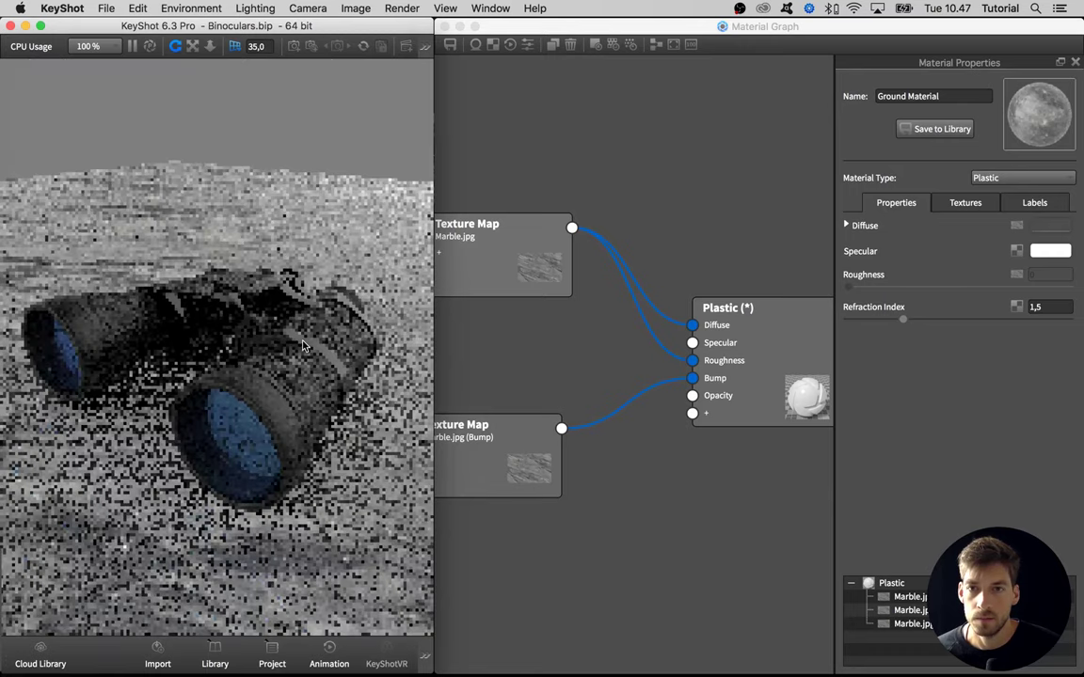
{"action": "left_click", "coordinate": [532, 262]}
{"action": "left_click_drag", "start_coordinate": [532, 262], "coordinate": [457, 235]}
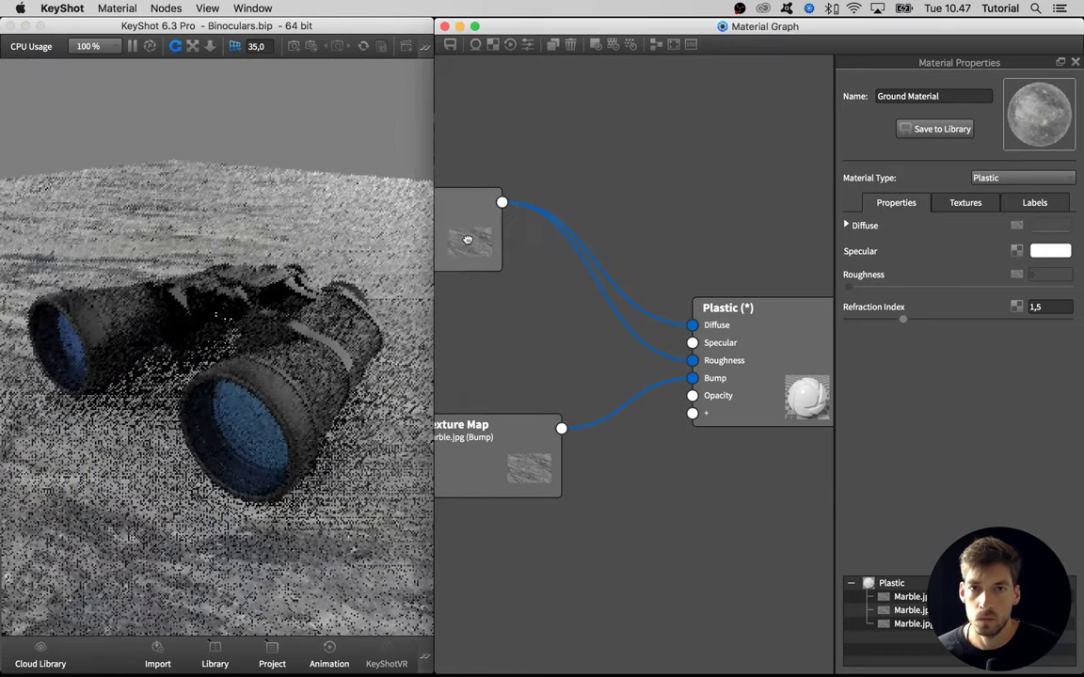
Step: Add a Color To Number node between the marble texture and Plastic Roughness and preview it
{"action": "right_click", "coordinate": [513, 331]}
{"action": "mouse_move", "coordinate": [536, 373]}
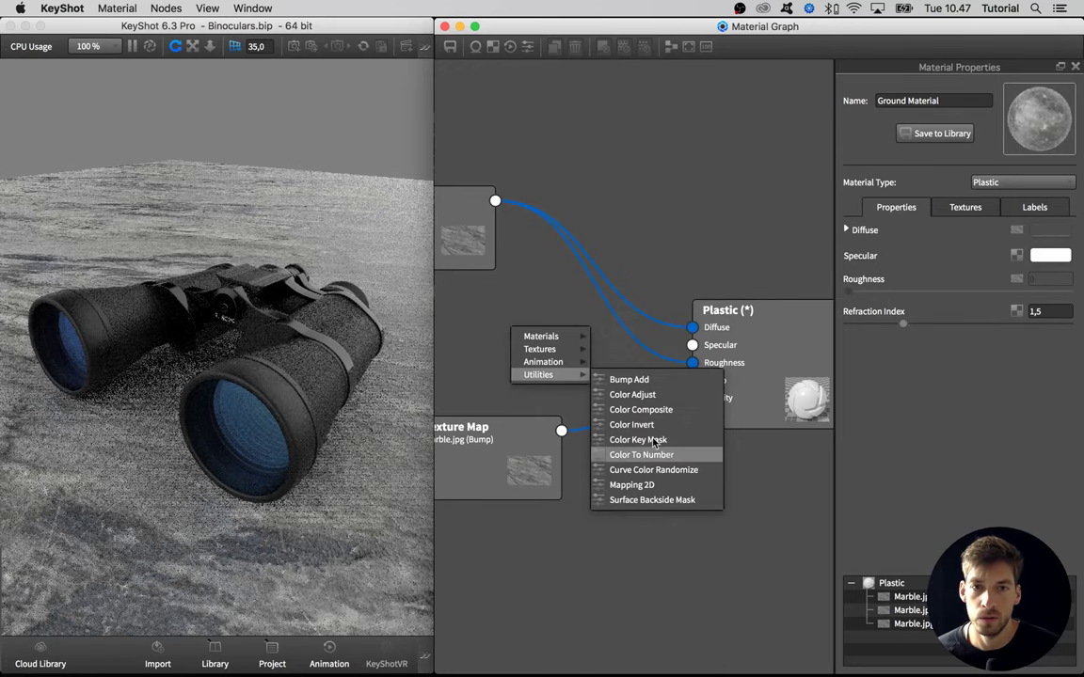
{"action": "left_click", "coordinate": [626, 454]}
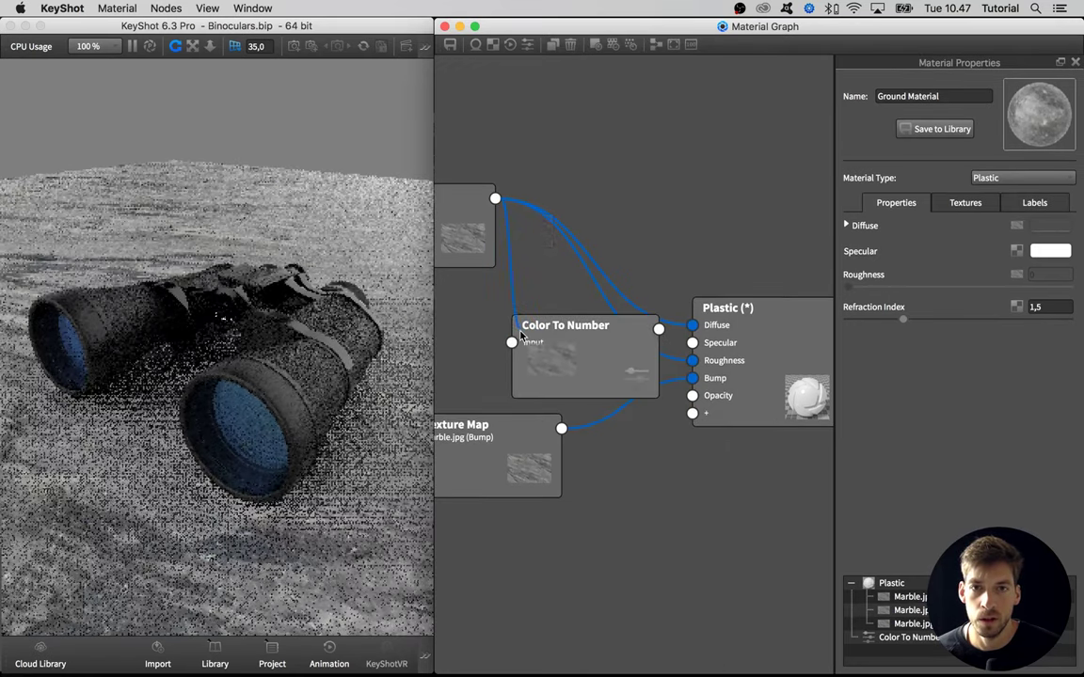
{"action": "left_click_drag", "start_coordinate": [521, 338], "coordinate": [512, 342]}
{"action": "left_click_drag", "start_coordinate": [659, 328], "coordinate": [798, 366]}
{"action": "left_click_drag", "start_coordinate": [573, 358], "coordinate": [588, 346]}
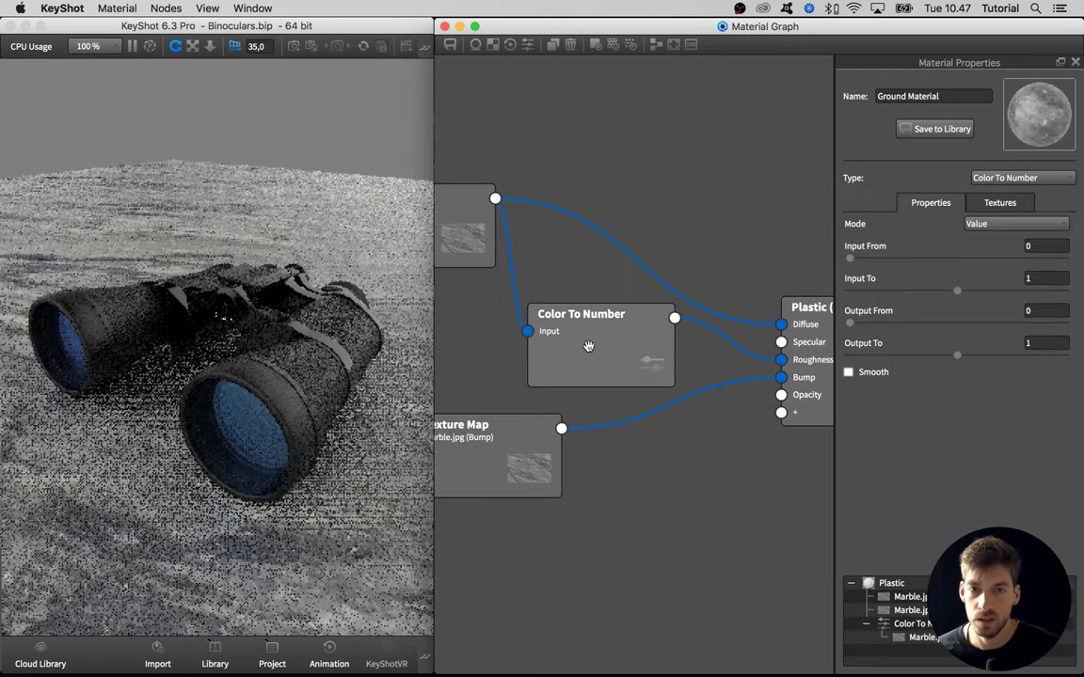
{"action": "key", "text": "c"}
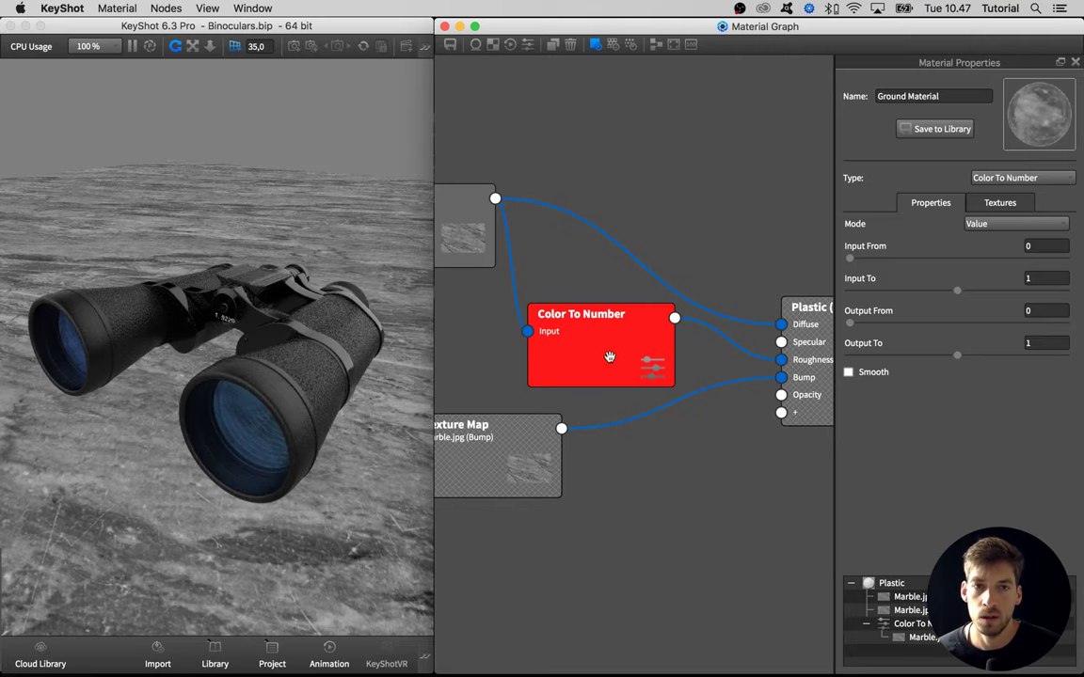
Step: Adjust Color To Number's Input From, lower Input To to 0,836, and narrow Output To
{"action": "left_click", "coordinate": [865, 260]}
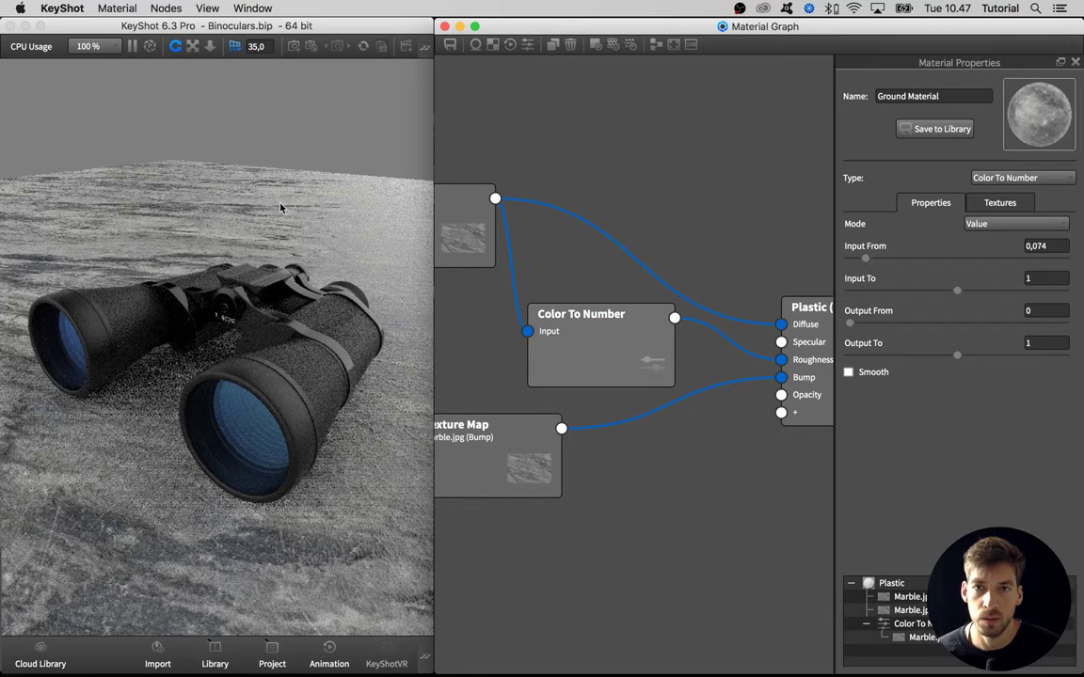
{"action": "double_click", "coordinate": [567, 314]}
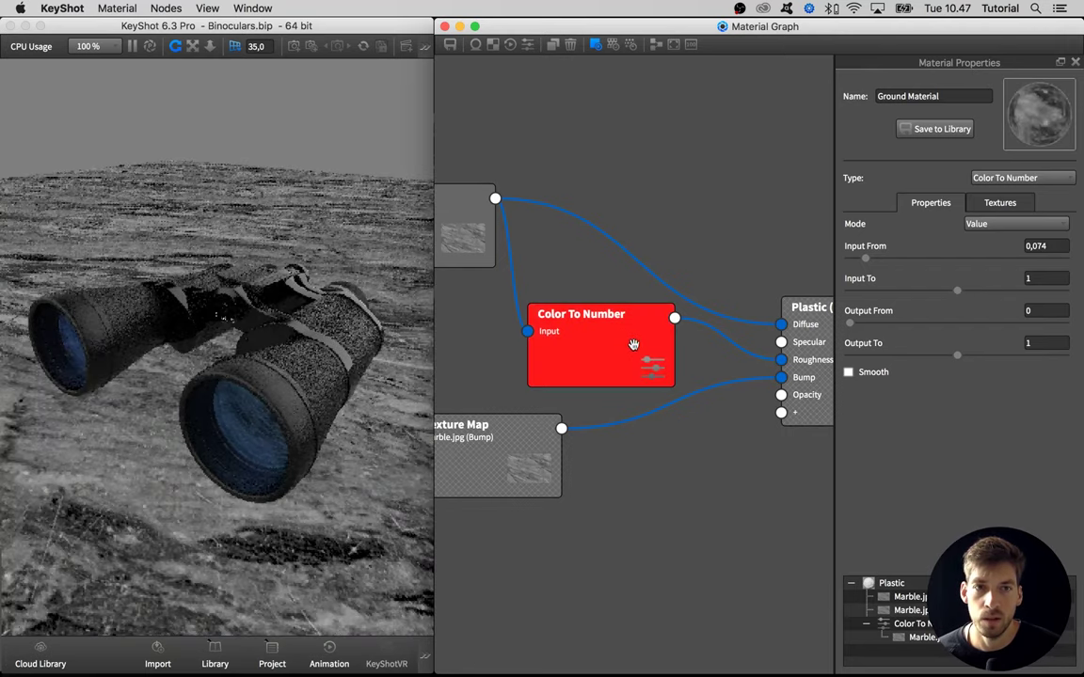
{"action": "left_click_drag", "start_coordinate": [934, 295], "coordinate": [938, 295]}
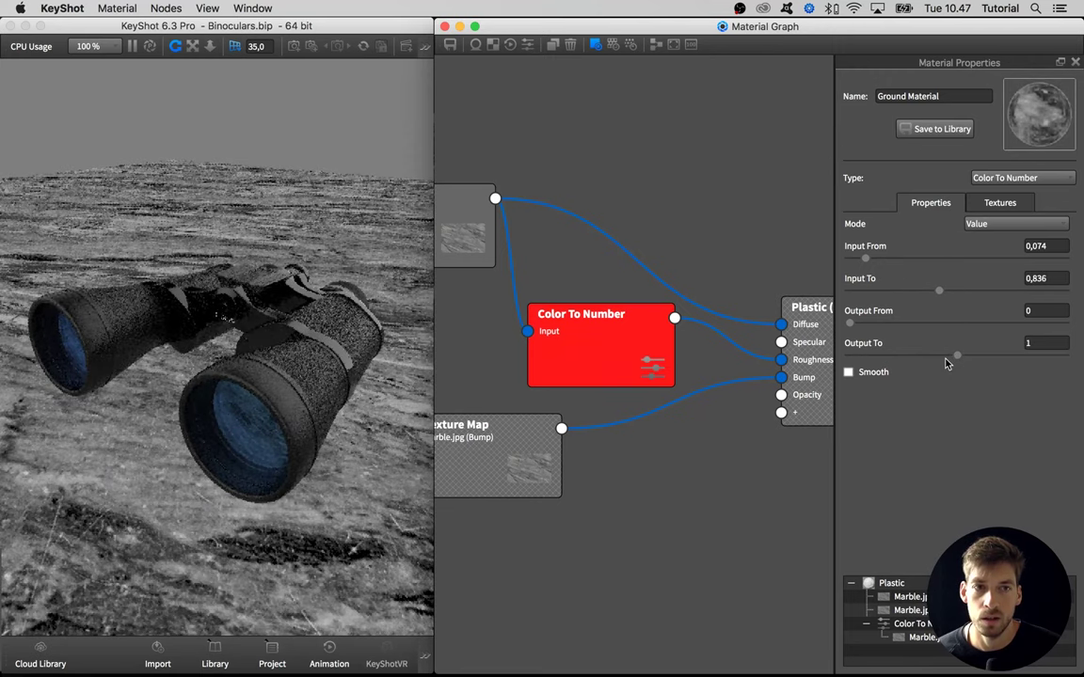
{"action": "left_click_drag", "start_coordinate": [940, 358], "coordinate": [899, 360]}
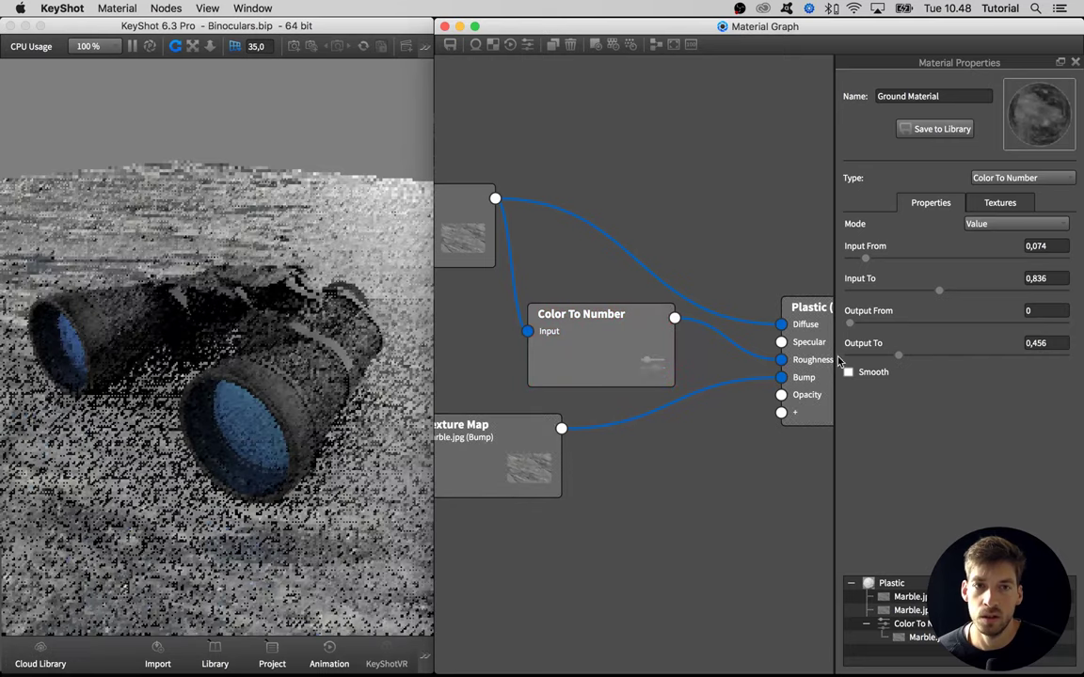
{"action": "left_click_drag", "start_coordinate": [817, 341], "coordinate": [818, 326]}
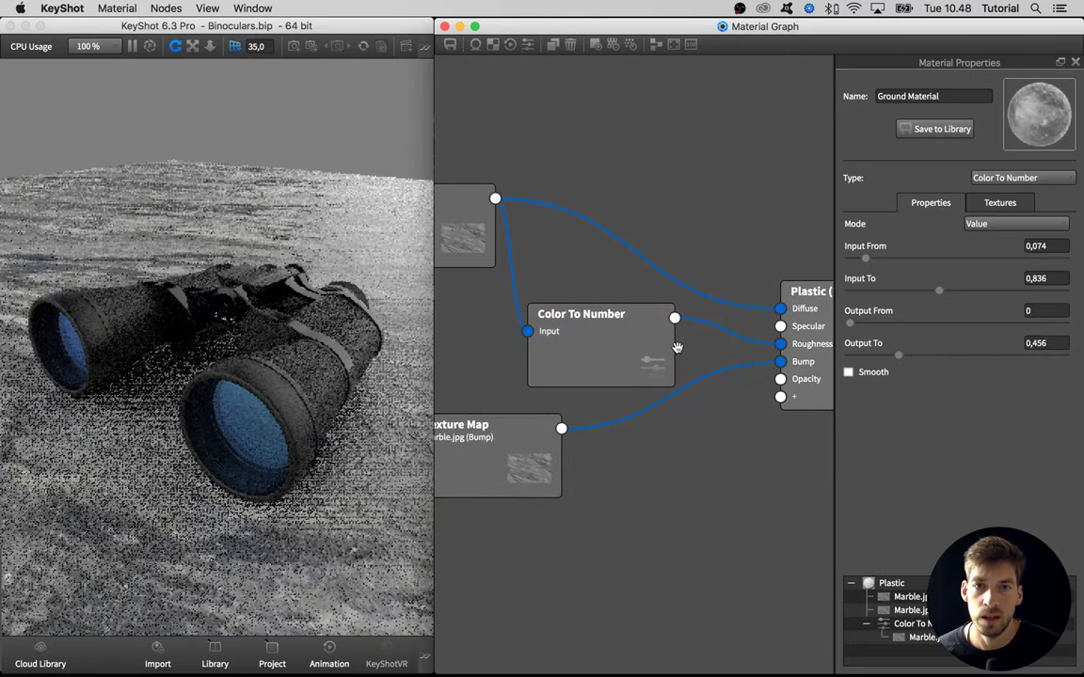
Step: Set Color To Number Output To 0,392, Input From 0,039 and Output From 0,07
{"action": "left_click", "coordinate": [617, 348]}
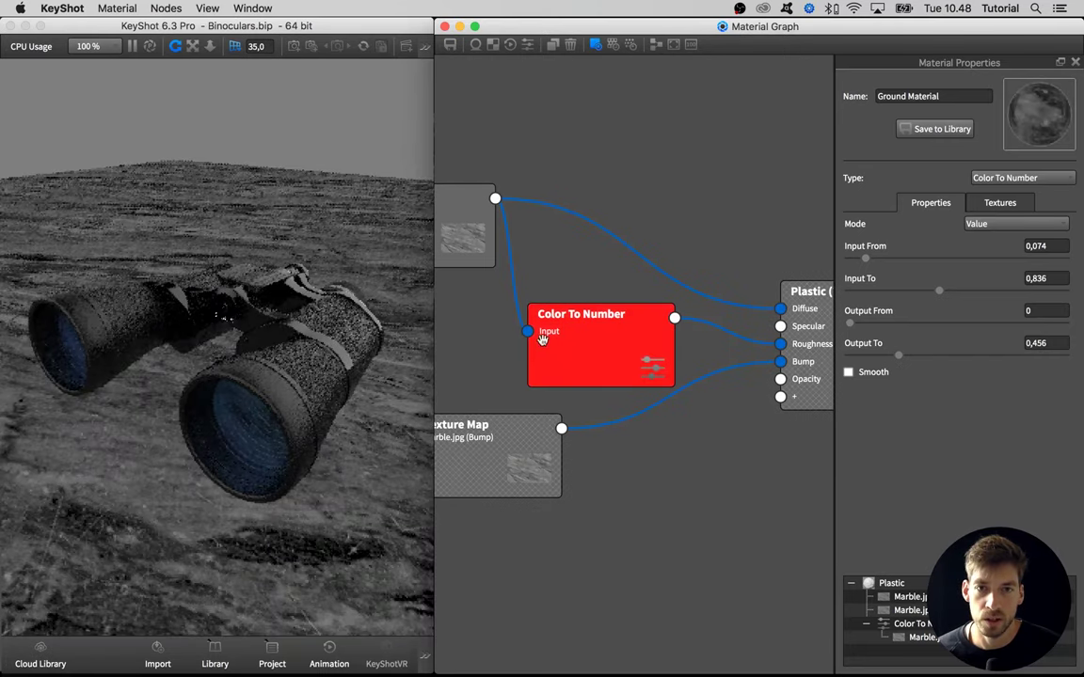
{"action": "left_click_drag", "start_coordinate": [898, 356], "coordinate": [892, 358]}
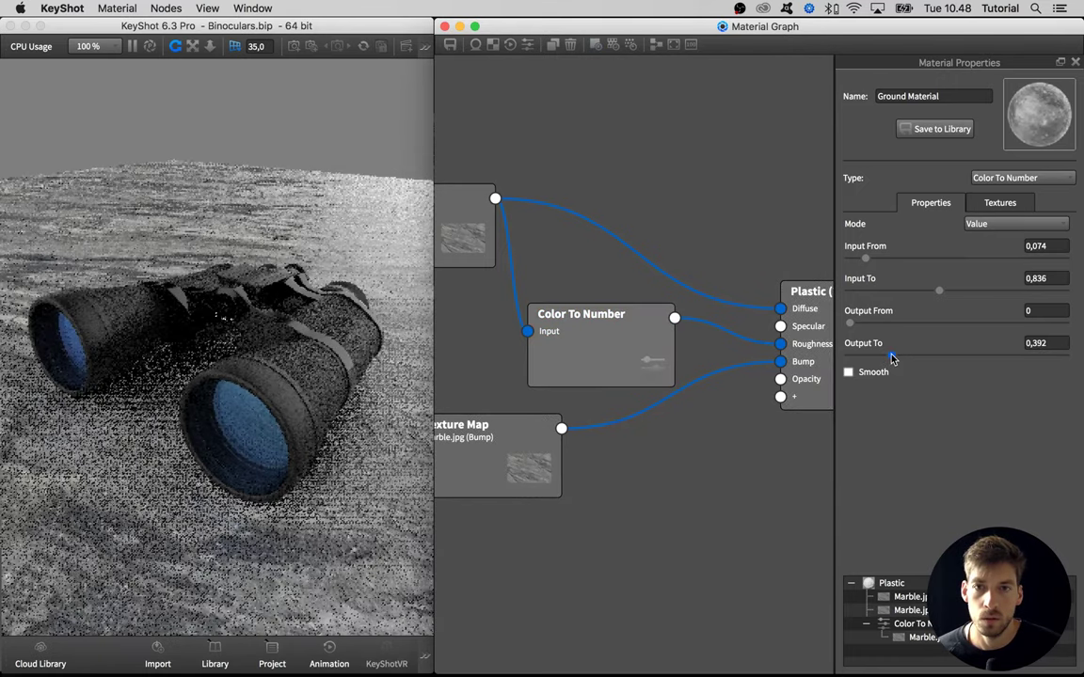
{"action": "left_click_drag", "start_coordinate": [866, 259], "coordinate": [858, 261]}
{"action": "left_click_drag", "start_coordinate": [850, 322], "coordinate": [870, 325]}
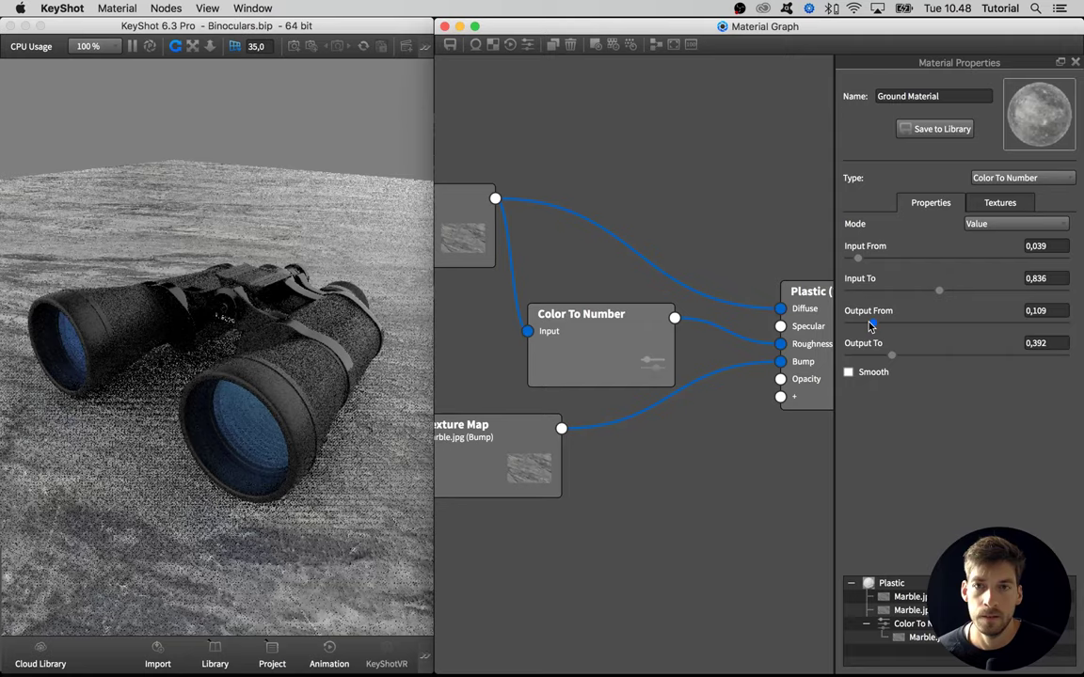
{"action": "key", "text": "v"}
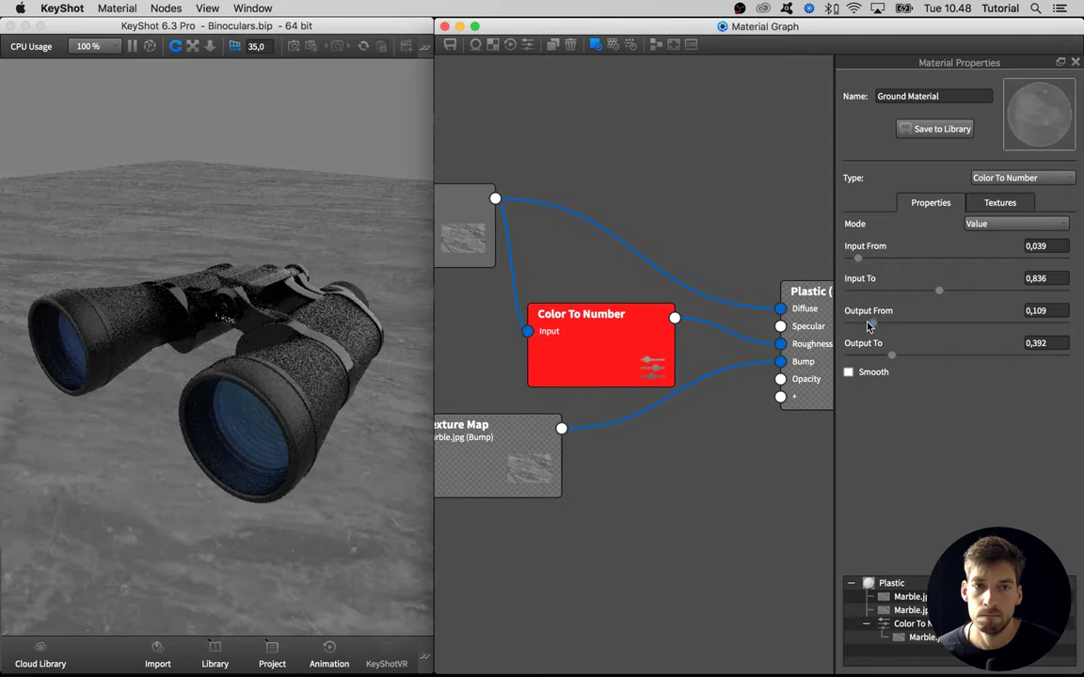
{"action": "left_click_drag", "start_coordinate": [869, 326], "coordinate": [864, 326]}
{"action": "key", "text": "v"}
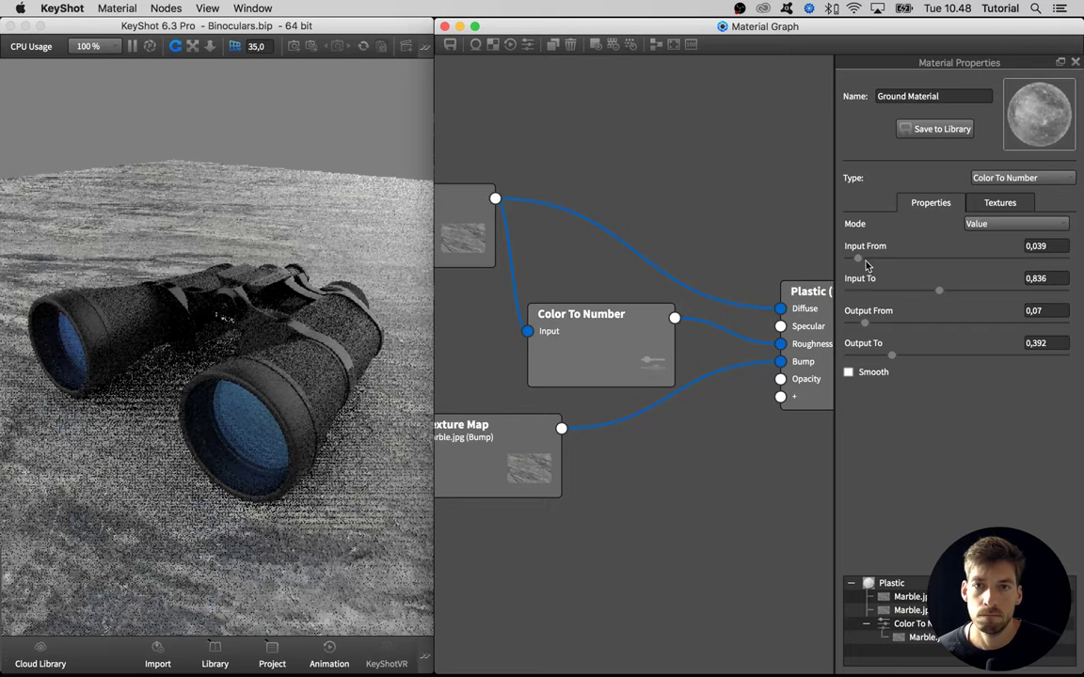
{"action": "left_click_drag", "start_coordinate": [579, 329], "coordinate": [596, 324]}
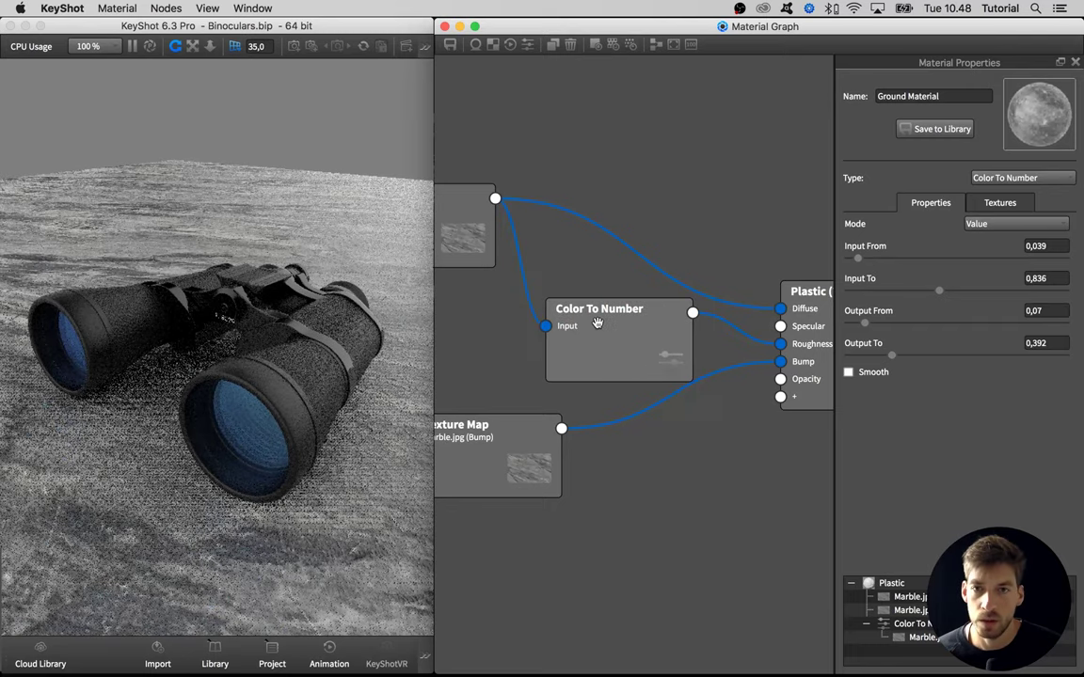
Step: Close the Material Graph, maximise the real-time window and angle the camera down onto the binoculars
{"action": "left_click", "coordinate": [445, 26]}
{"action": "double_click", "coordinate": [365, 25]}
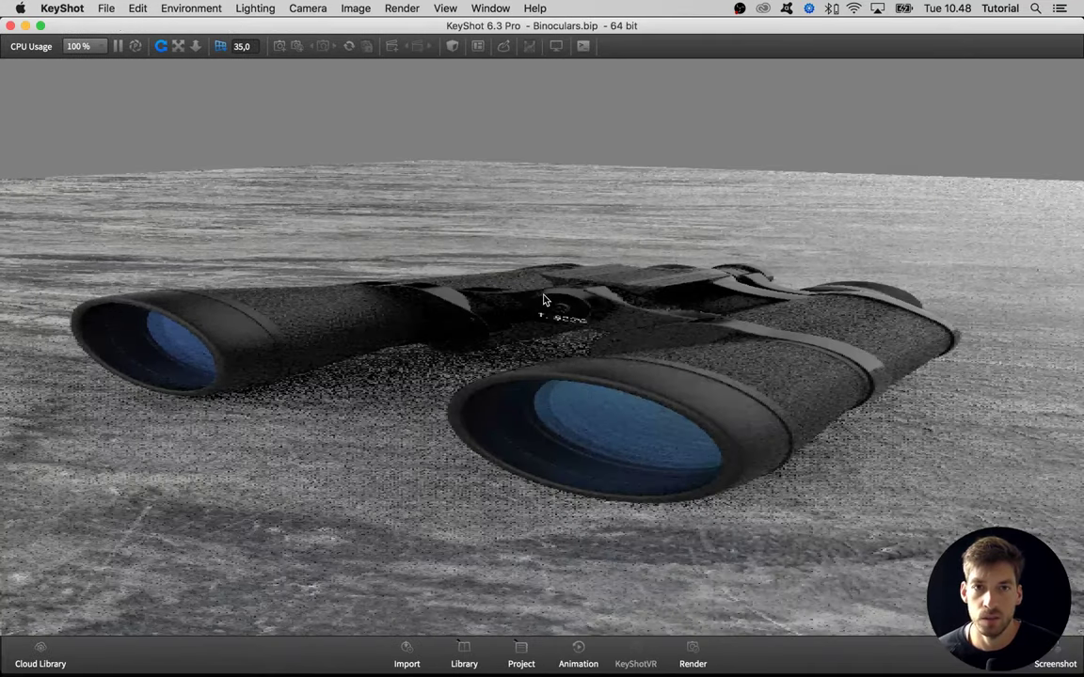
{"action": "left_click_drag", "start_coordinate": [539, 301], "coordinate": [542, 299]}
{"action": "scroll", "coordinate": [542, 299], "scroll_direction": "down", "scroll_amount": 5}
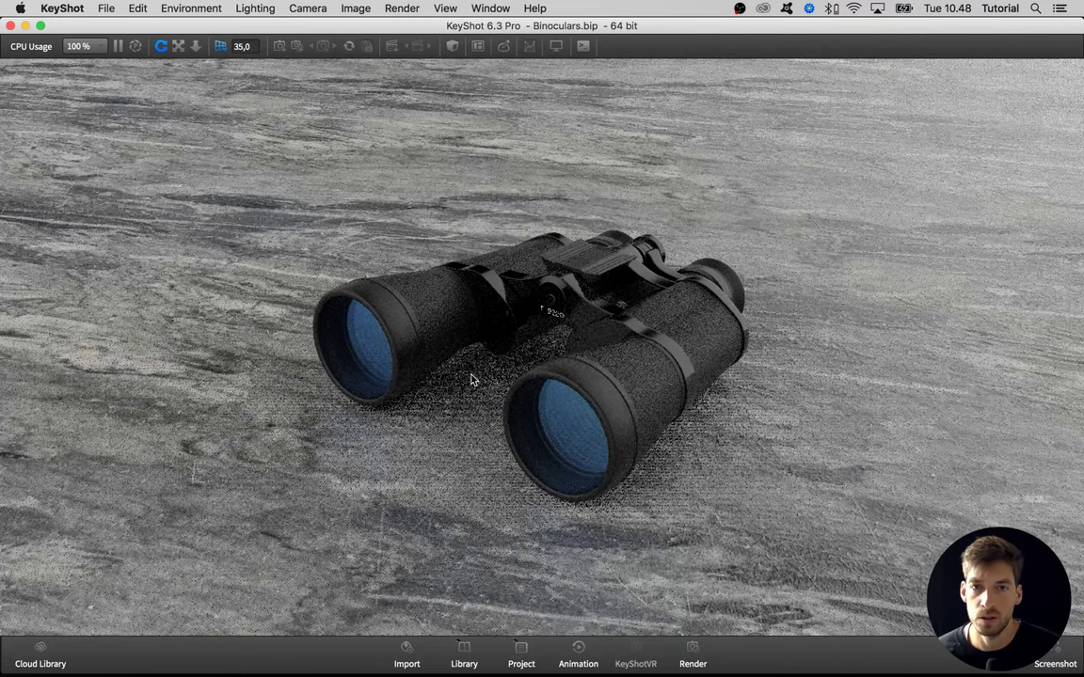
Step: Lower the camera angle and show the project's Image settings at 1097×767, gamma 2
{"action": "key", "text": "space"}
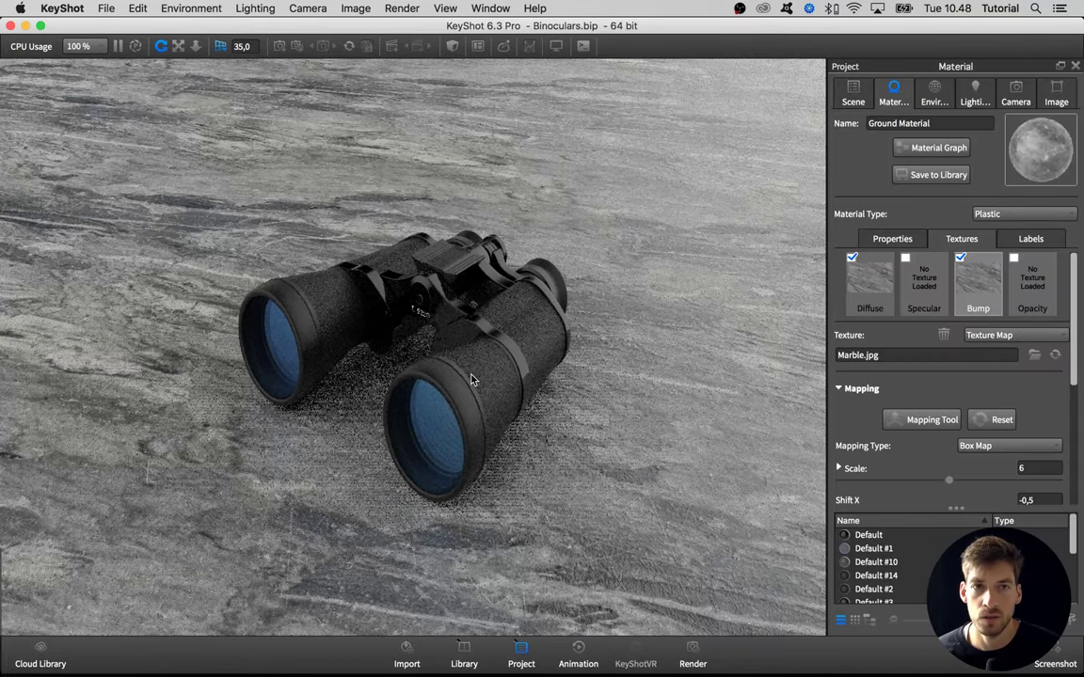
{"action": "left_click_drag", "start_coordinate": [472, 379], "coordinate": [631, 268]}
{"action": "key", "text": "space"}
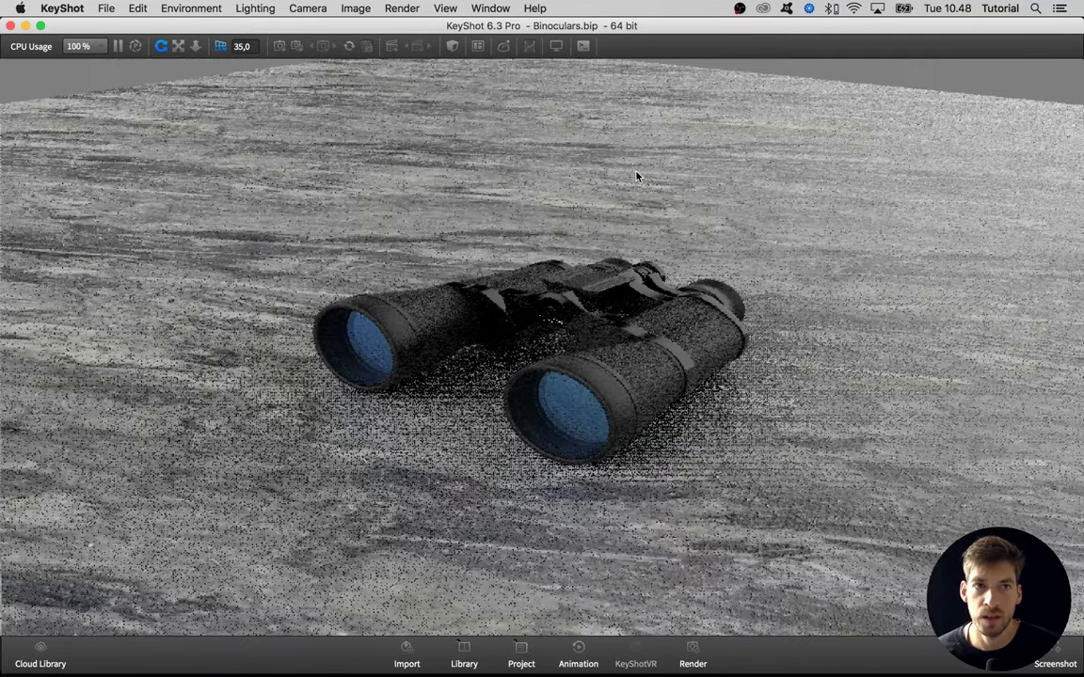
{"action": "key", "text": "space"}
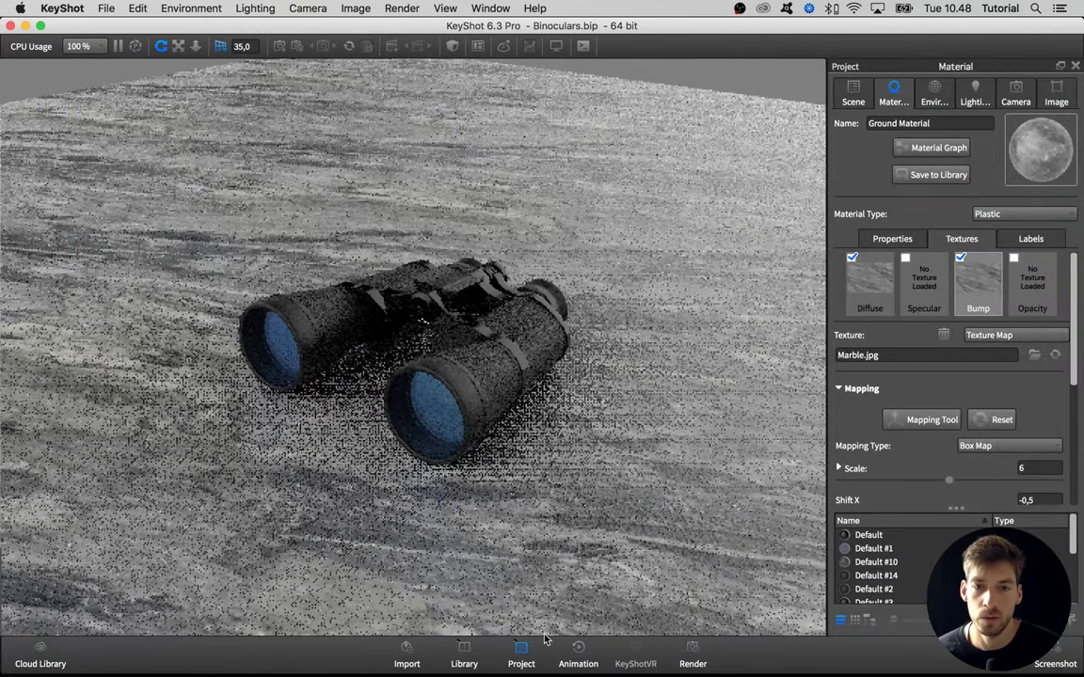
{"action": "left_click", "coordinate": [523, 653]}
{"action": "left_click", "coordinate": [523, 654]}
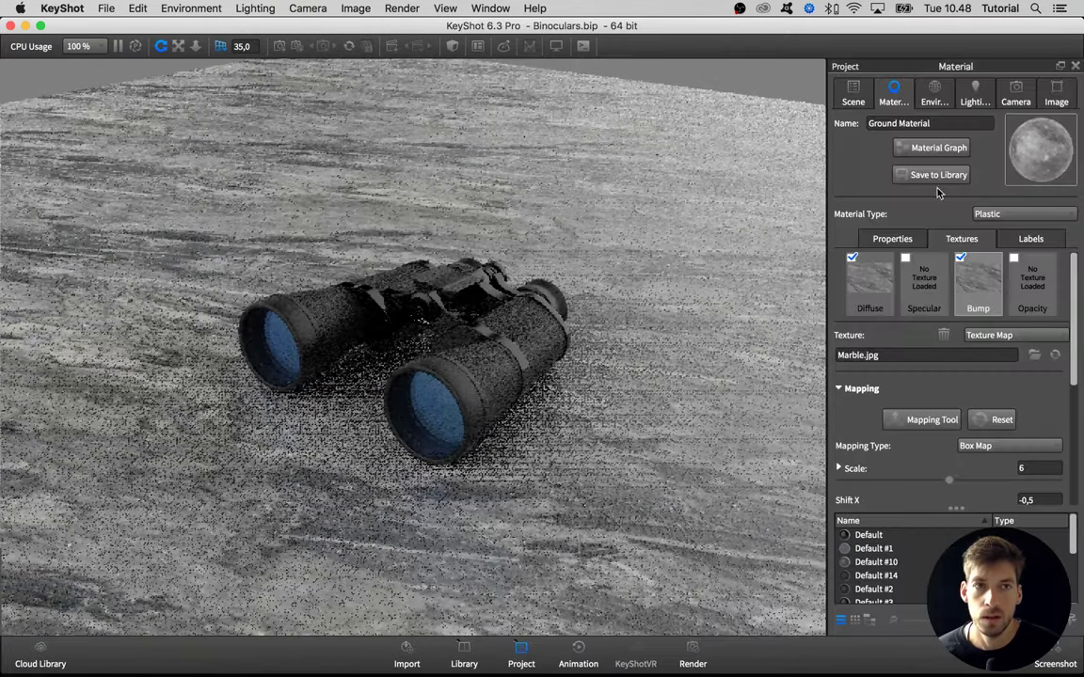
{"action": "left_click", "coordinate": [1056, 92]}
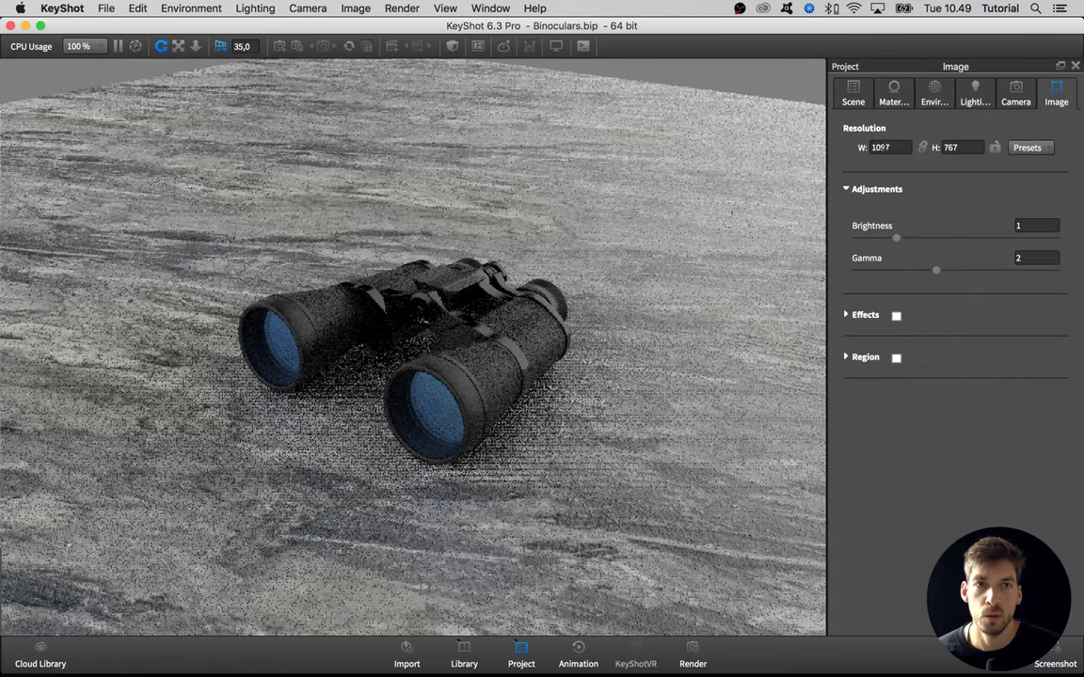
Step: Try the square 1:1 resolution preset for the image
{"action": "left_click", "coordinate": [1026, 148]}
{"action": "left_click", "coordinate": [987, 138]}
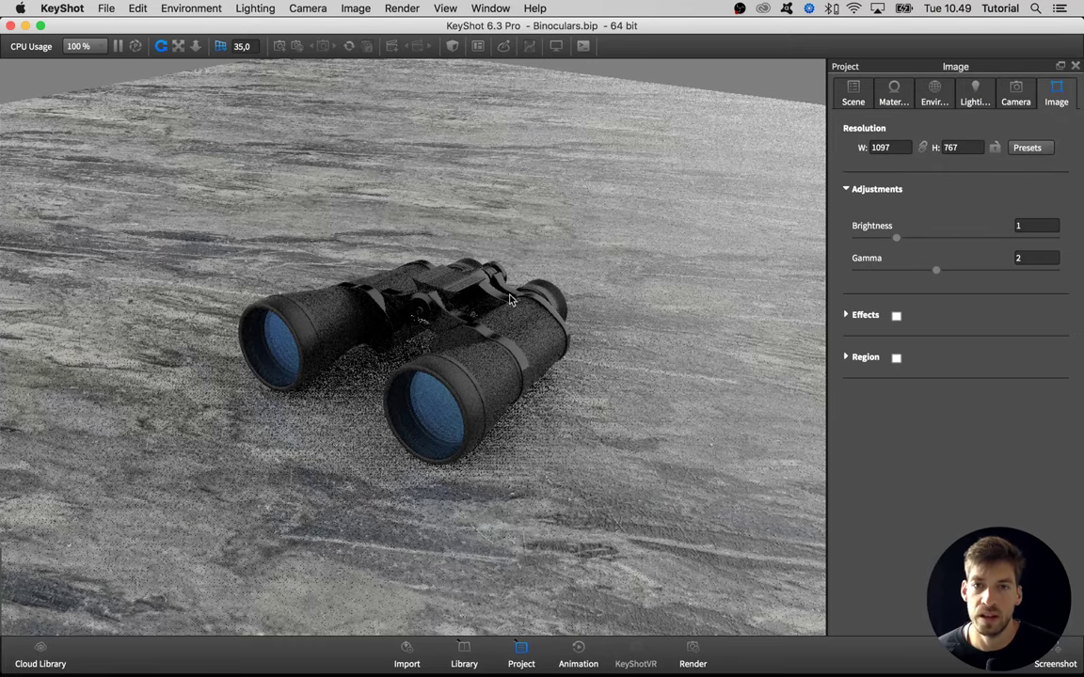
{"action": "left_click", "coordinate": [1028, 148]}
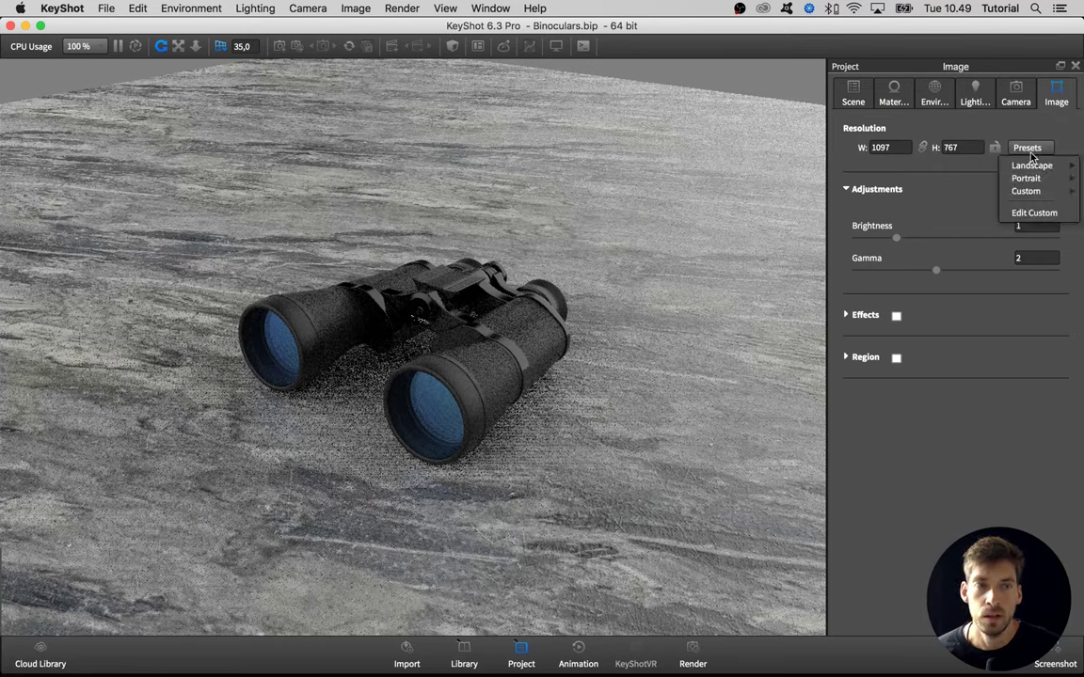
{"action": "mouse_move", "coordinate": [1032, 166]}
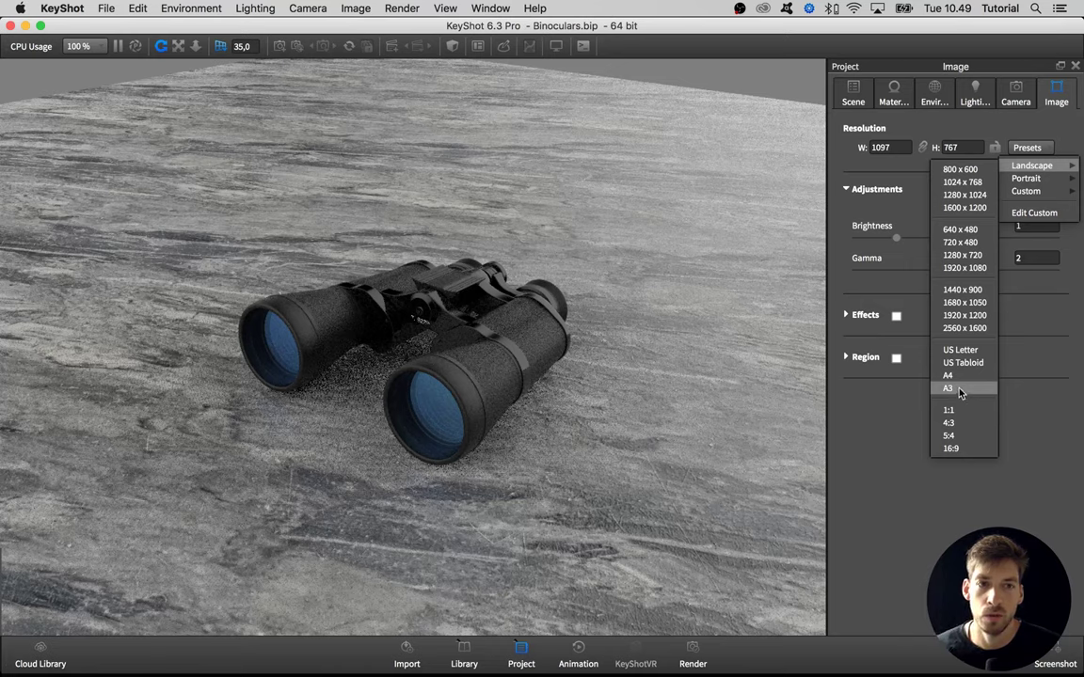
{"action": "left_click", "coordinate": [956, 411]}
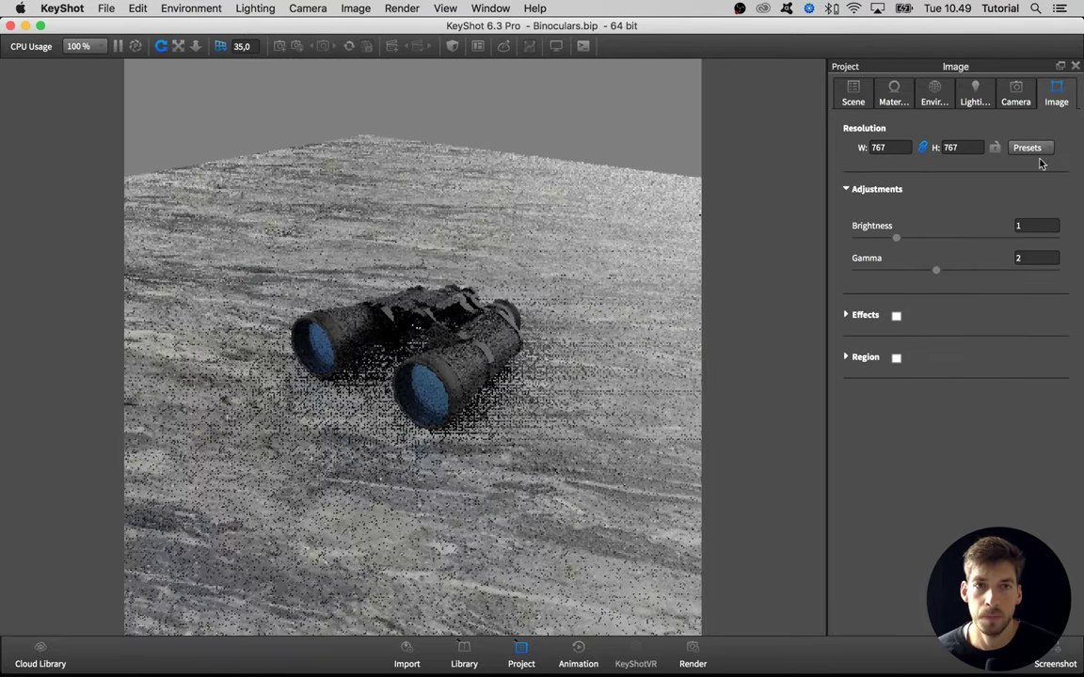
Step: Switch the image to the 16:9 landscape preset, giving 767 × 431
{"action": "left_click", "coordinate": [1027, 147]}
{"action": "mouse_move", "coordinate": [1034, 166]}
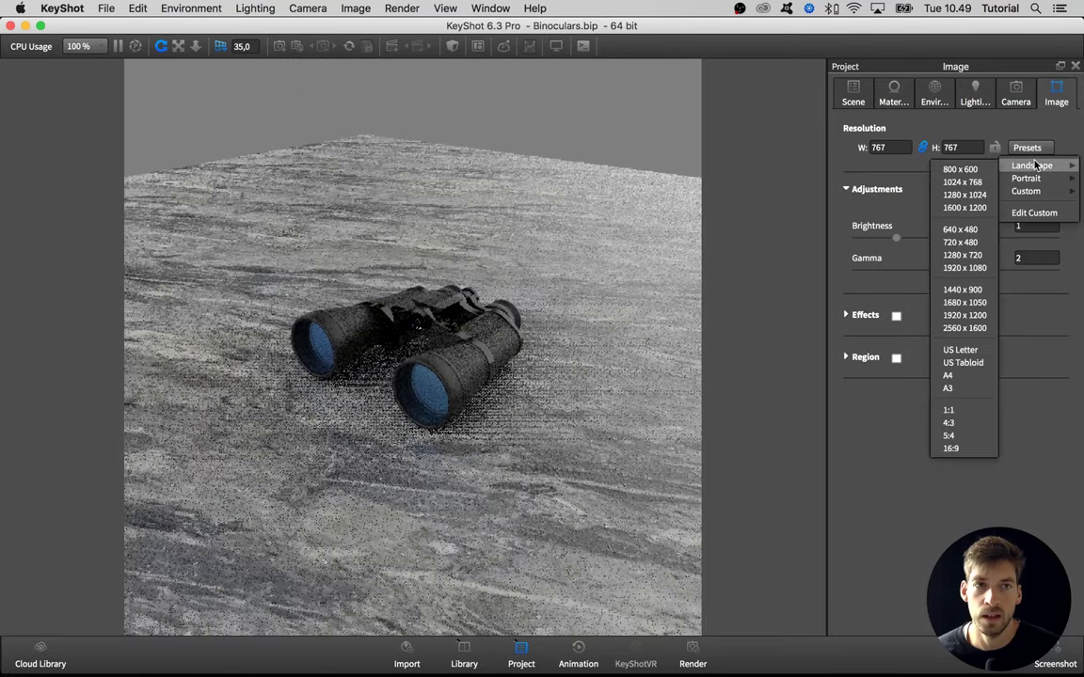
{"action": "left_click", "coordinate": [951, 448]}
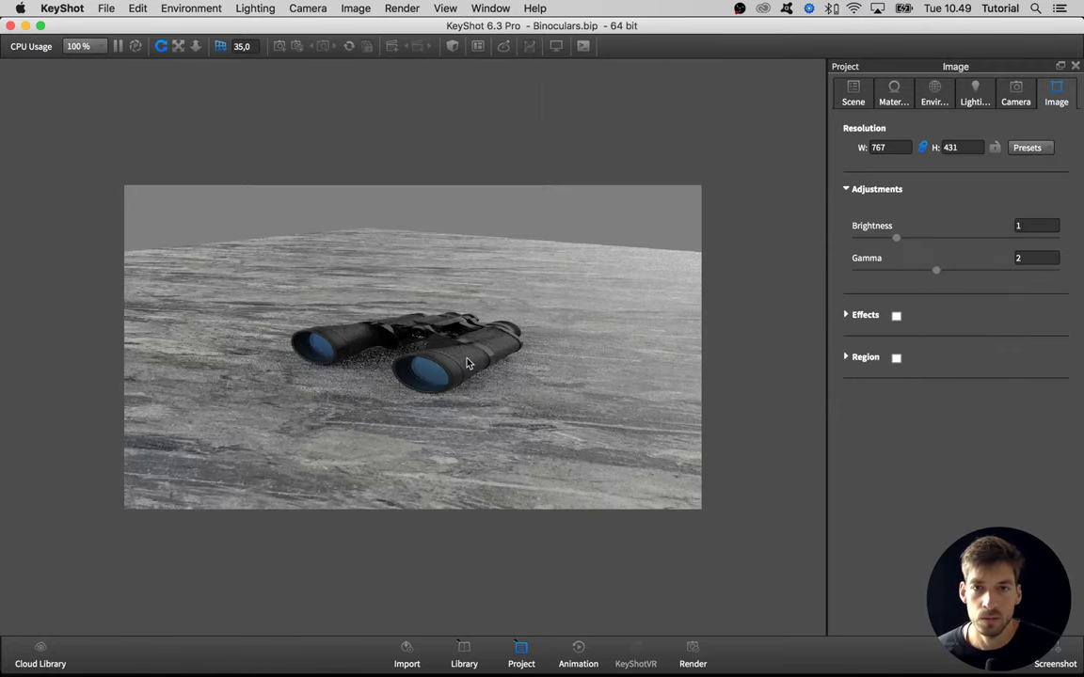
{"action": "scroll", "coordinate": [428, 365], "scroll_direction": "up", "scroll_amount": 3}
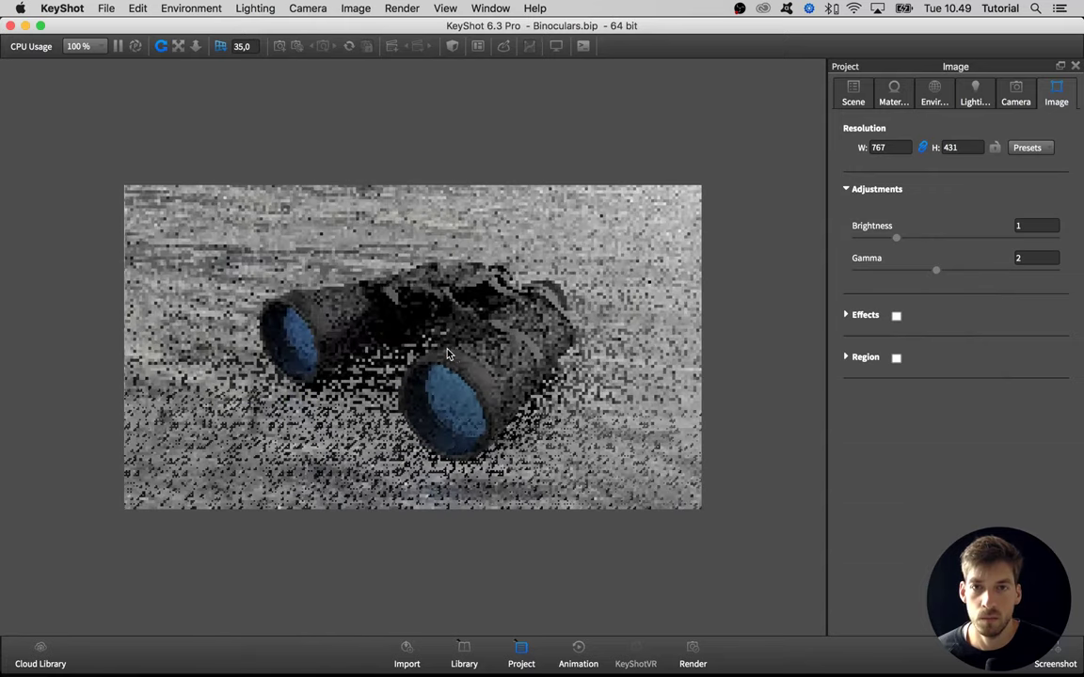
{"action": "left_click", "coordinate": [1027, 148]}
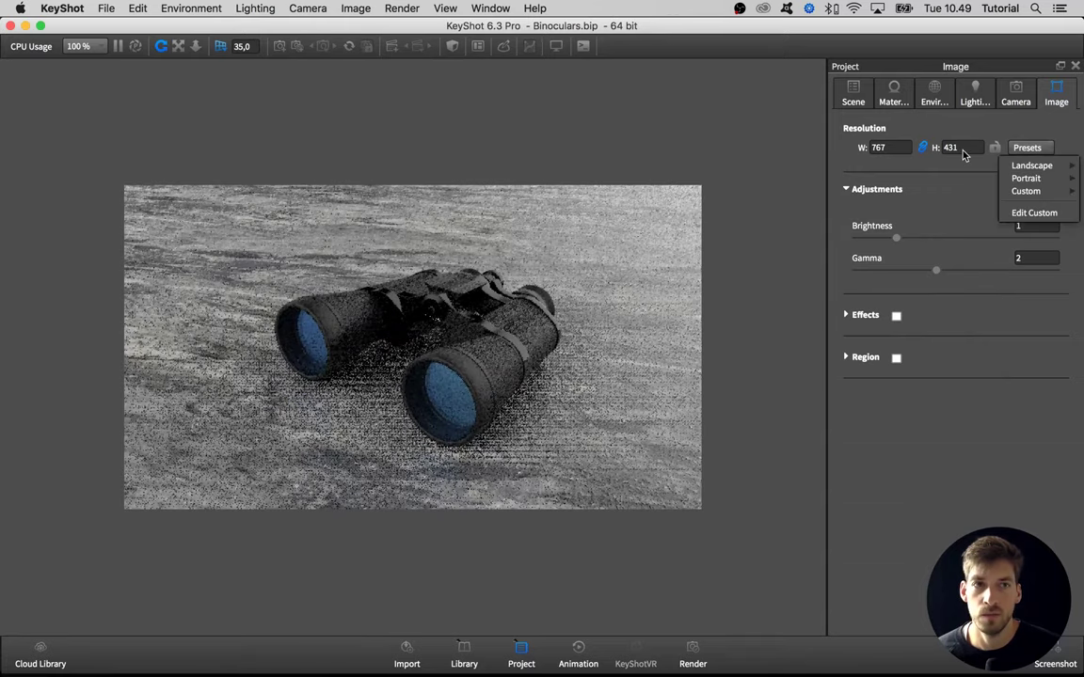
{"action": "mouse_move", "coordinate": [1021, 165]}
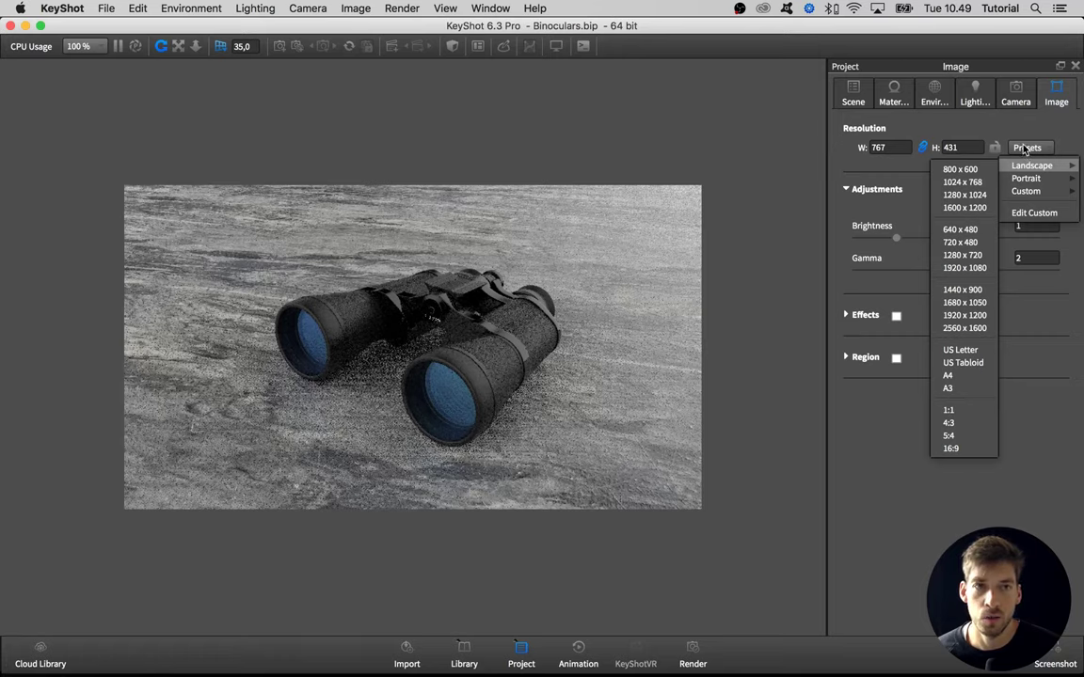
Step: Create a custom aspect ratio named 2.35:1 with width 235 and height 100, and save it
{"action": "left_click", "coordinate": [1031, 214]}
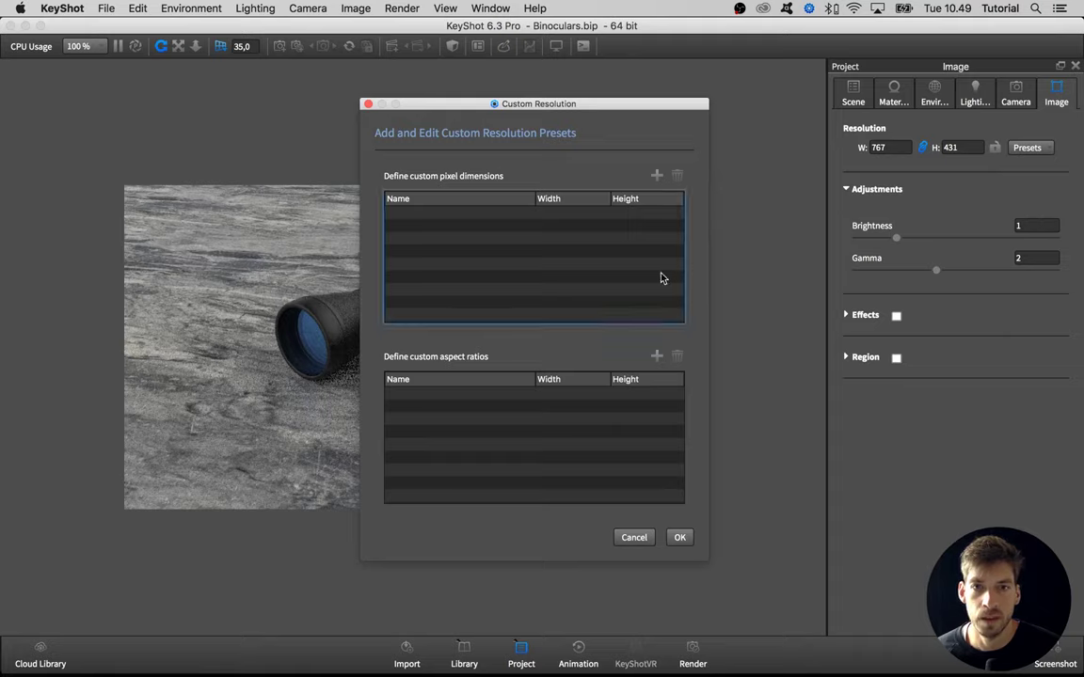
{"action": "left_click", "coordinate": [539, 432]}
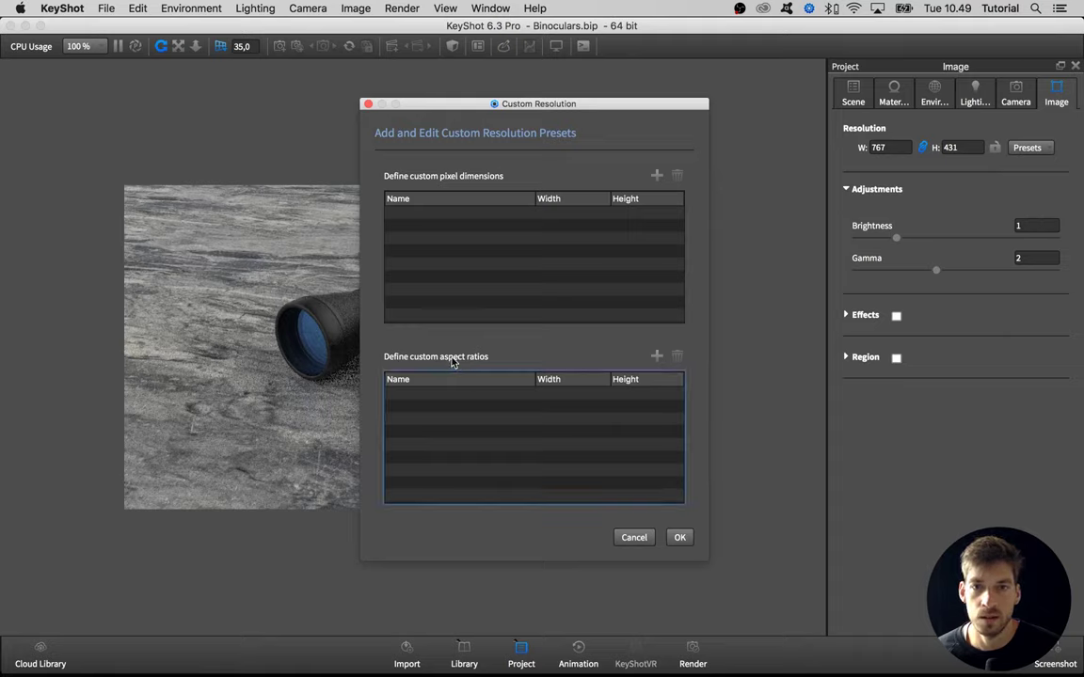
{"action": "left_click", "coordinate": [656, 355]}
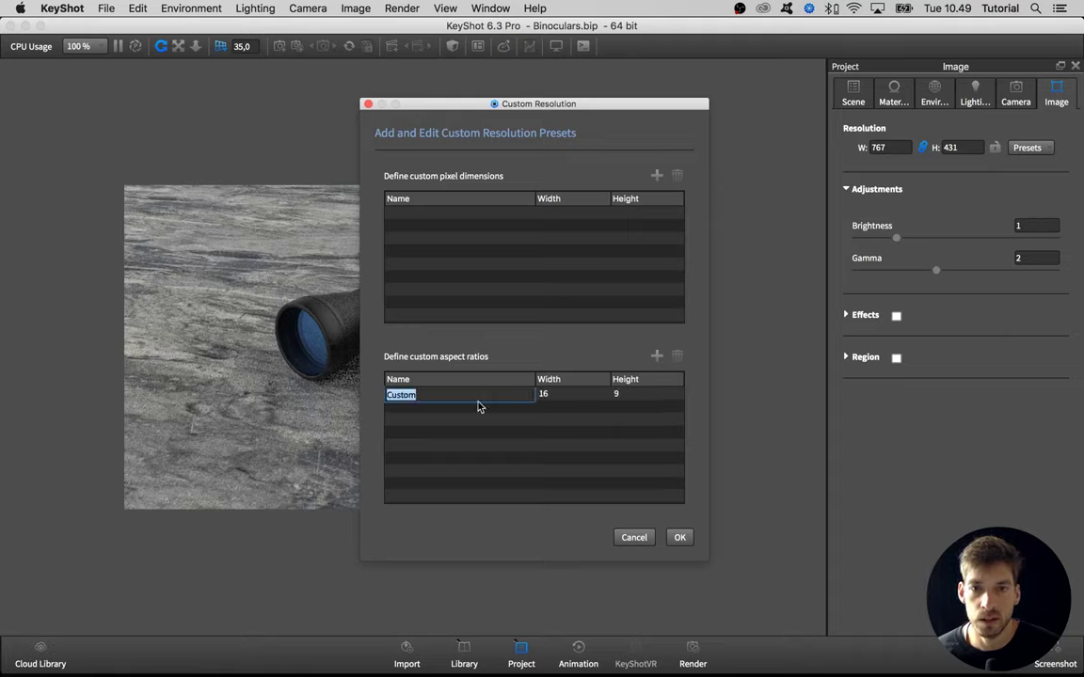
{"action": "type", "text": "2.35:1"}
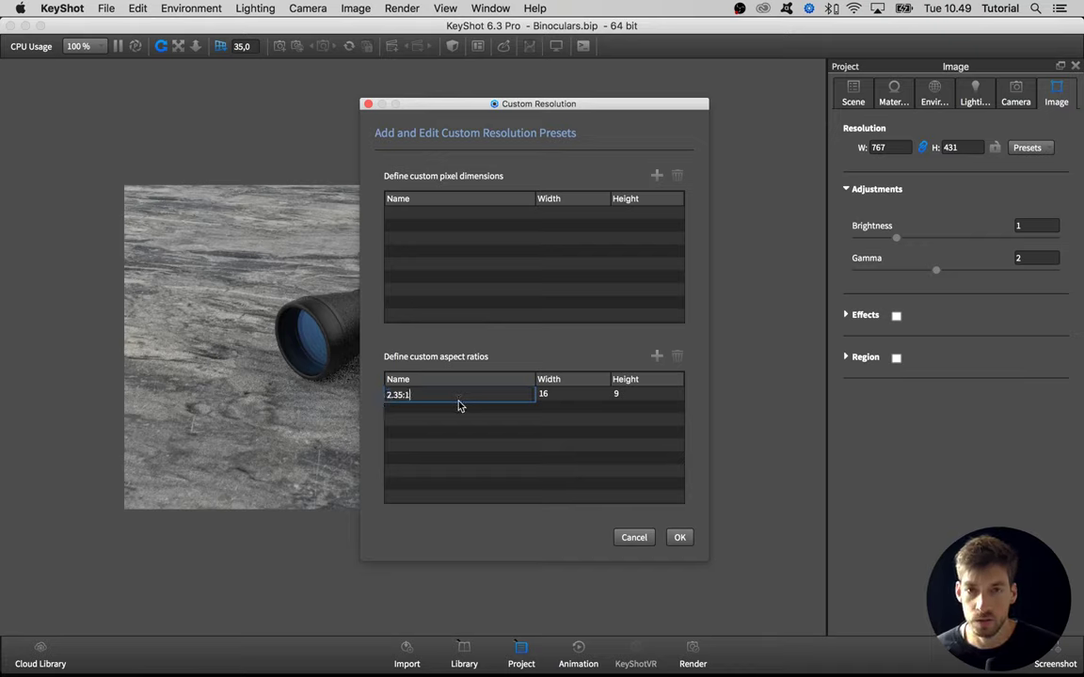
{"action": "key", "text": "Return"}
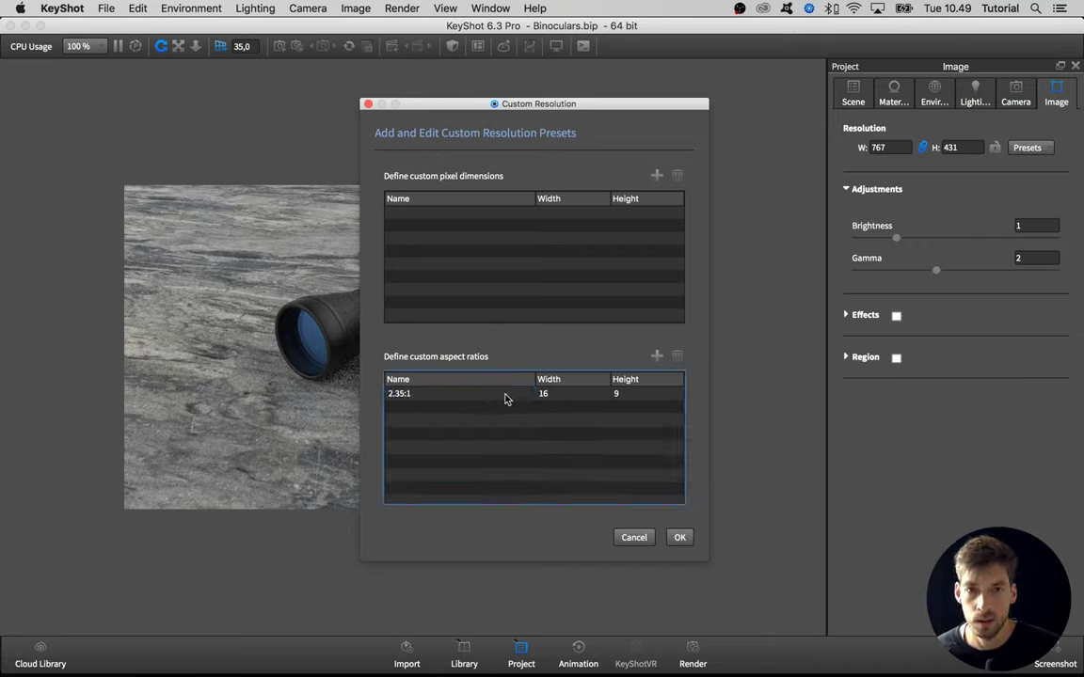
{"action": "left_click", "coordinate": [546, 394]}
{"action": "left_click", "coordinate": [546, 395]}
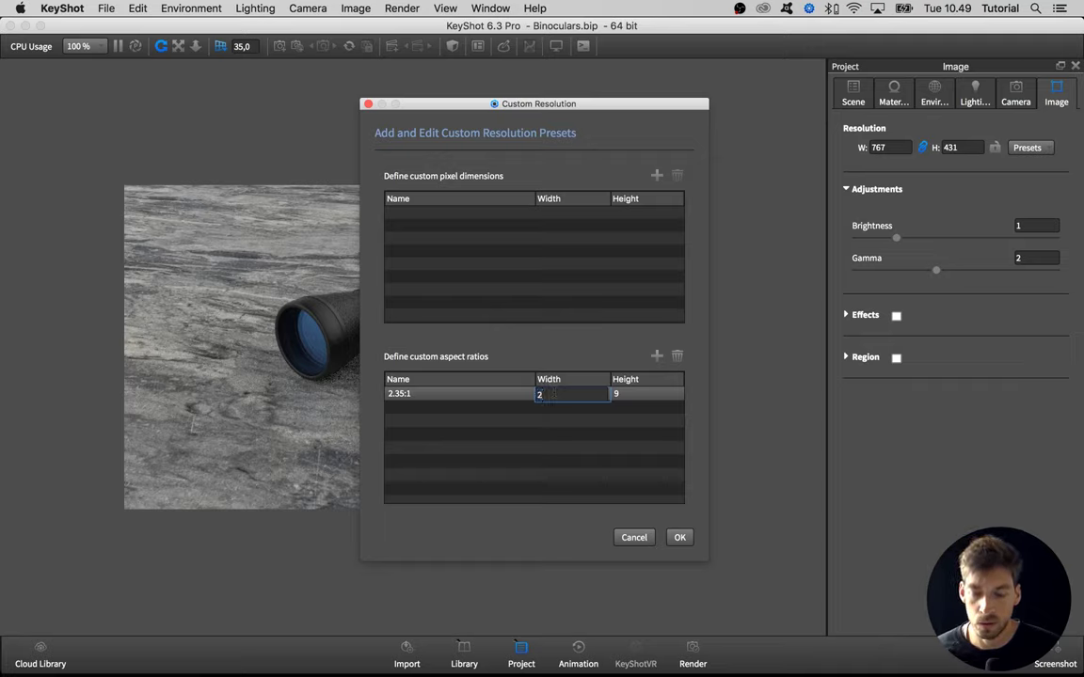
{"action": "key", "text": "super+a"}
{"action": "left_click", "coordinate": [628, 394]}
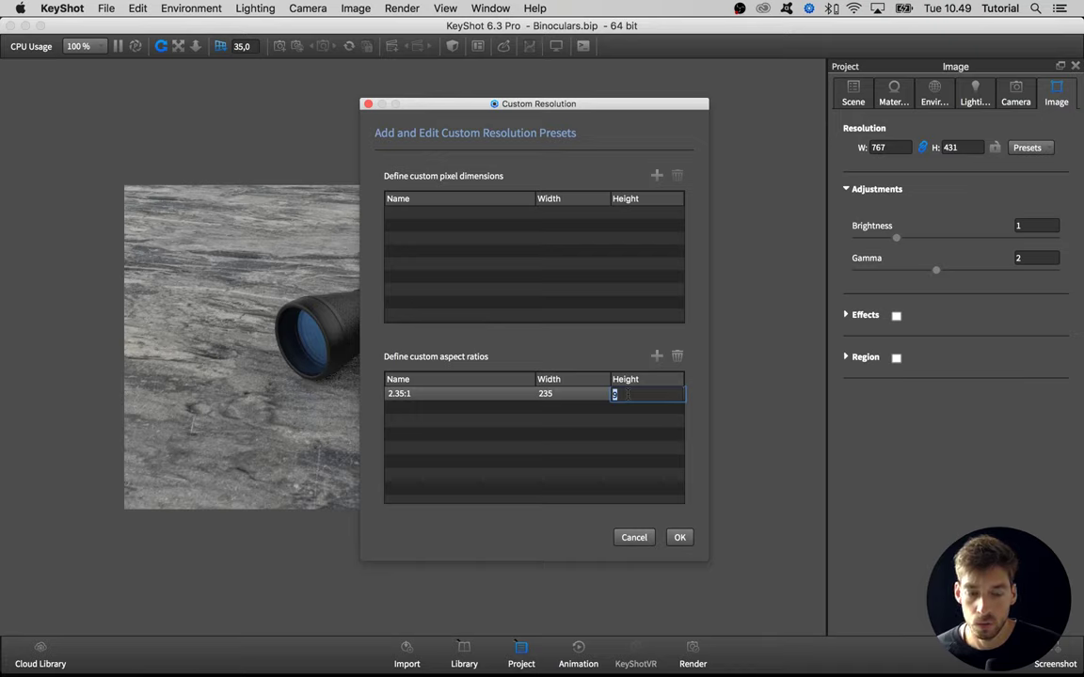
{"action": "type", "text": "100"}
{"action": "key", "text": "Return"}
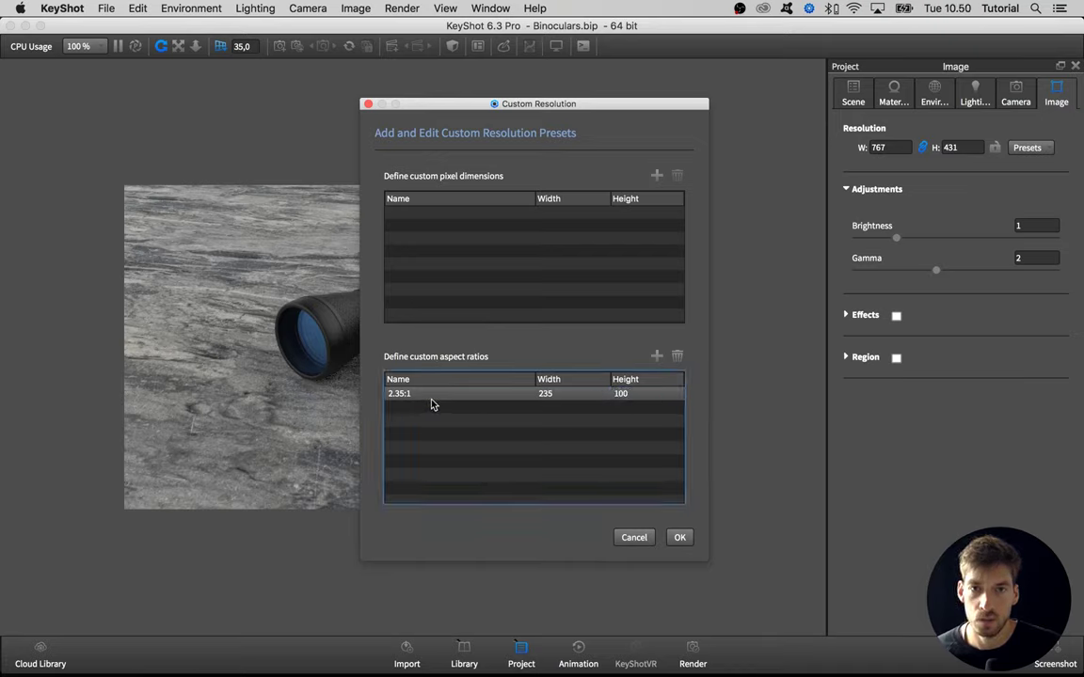
{"action": "left_click", "coordinate": [675, 537]}
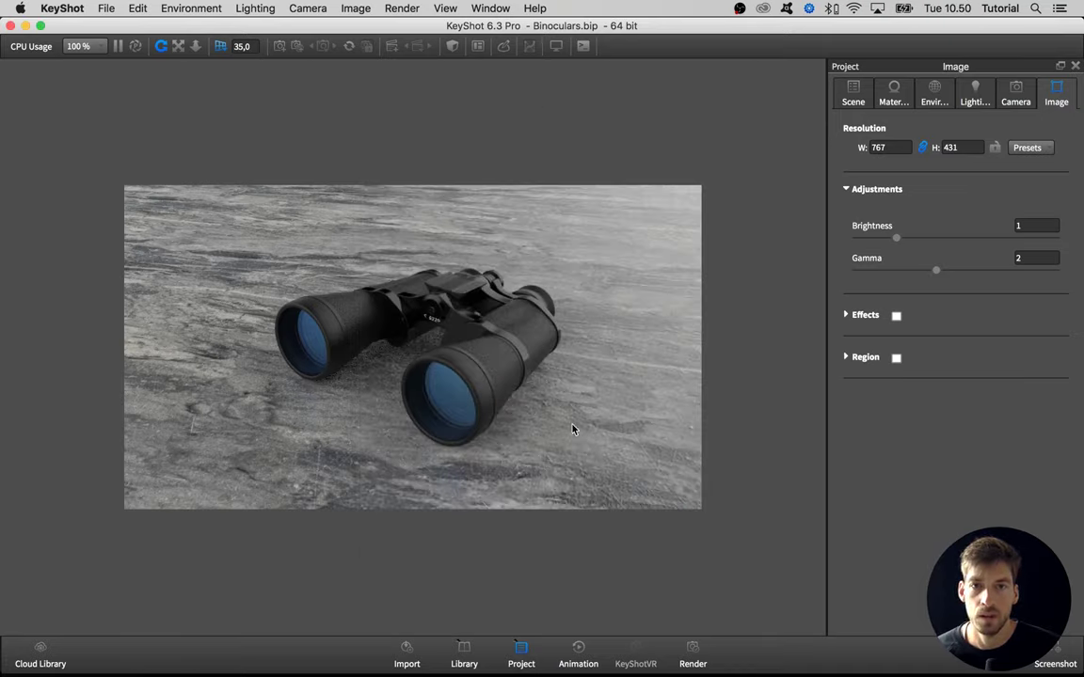
Step: Try the 2.35:1 preset, settle on 16:9 at 767×431, and orbit around the binoculars
{"action": "left_click", "coordinate": [1028, 148]}
{"action": "mouse_move", "coordinate": [1028, 181]}
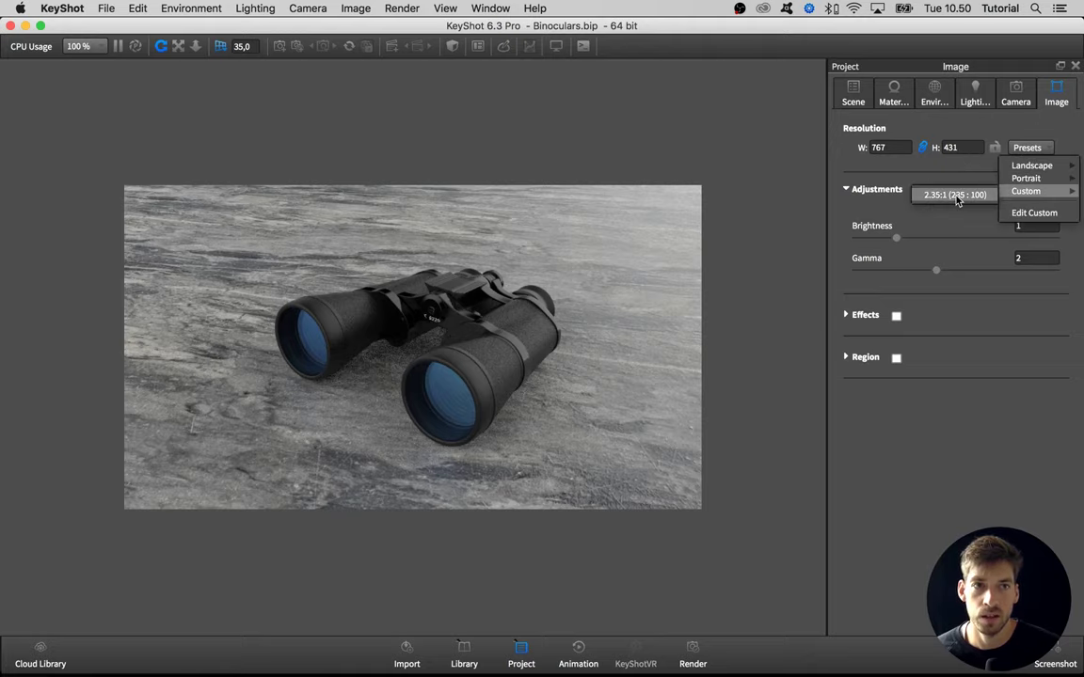
{"action": "left_click", "coordinate": [955, 196]}
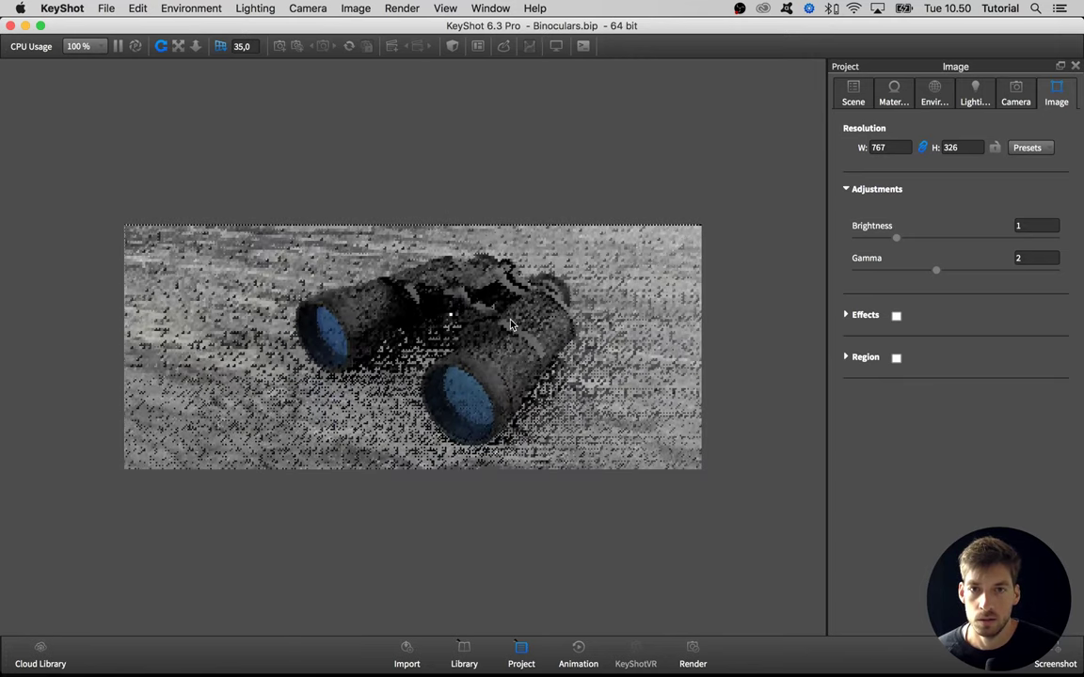
{"action": "left_click", "coordinate": [1016, 148]}
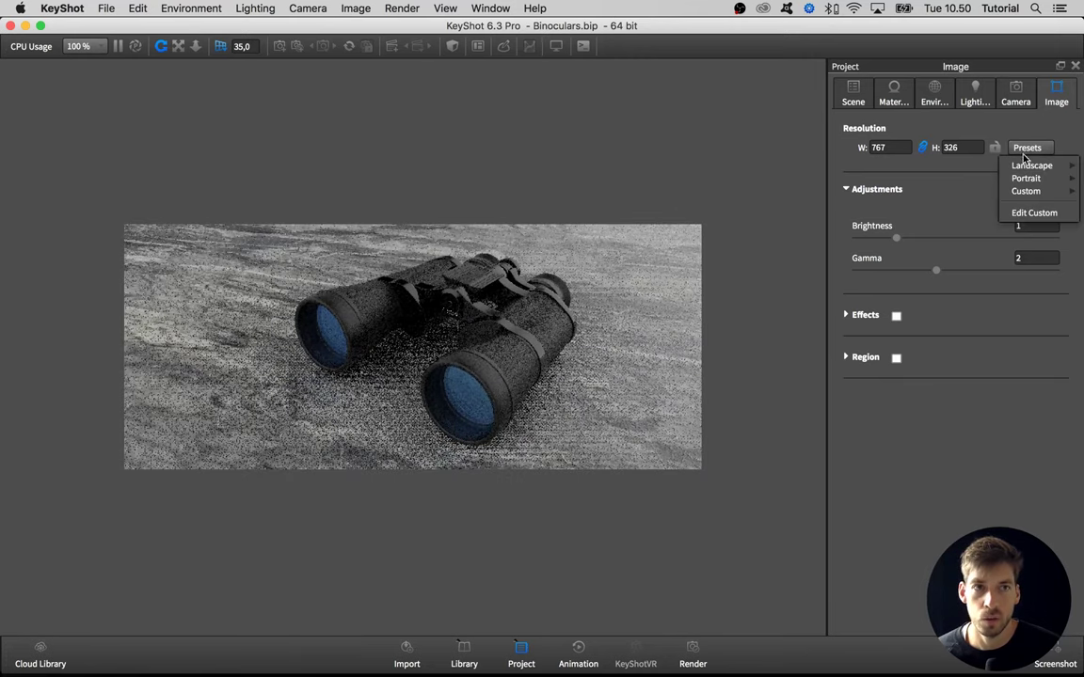
{"action": "mouse_move", "coordinate": [1032, 166]}
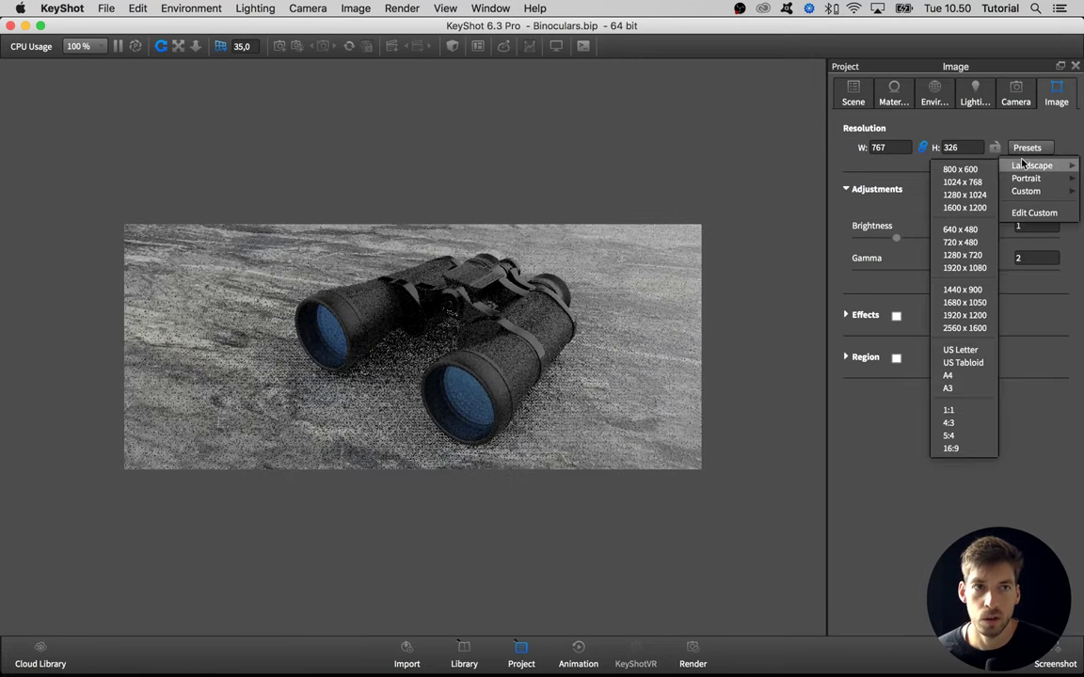
{"action": "left_click", "coordinate": [964, 448]}
{"action": "left_click_drag", "start_coordinate": [558, 305], "coordinate": [524, 303]}
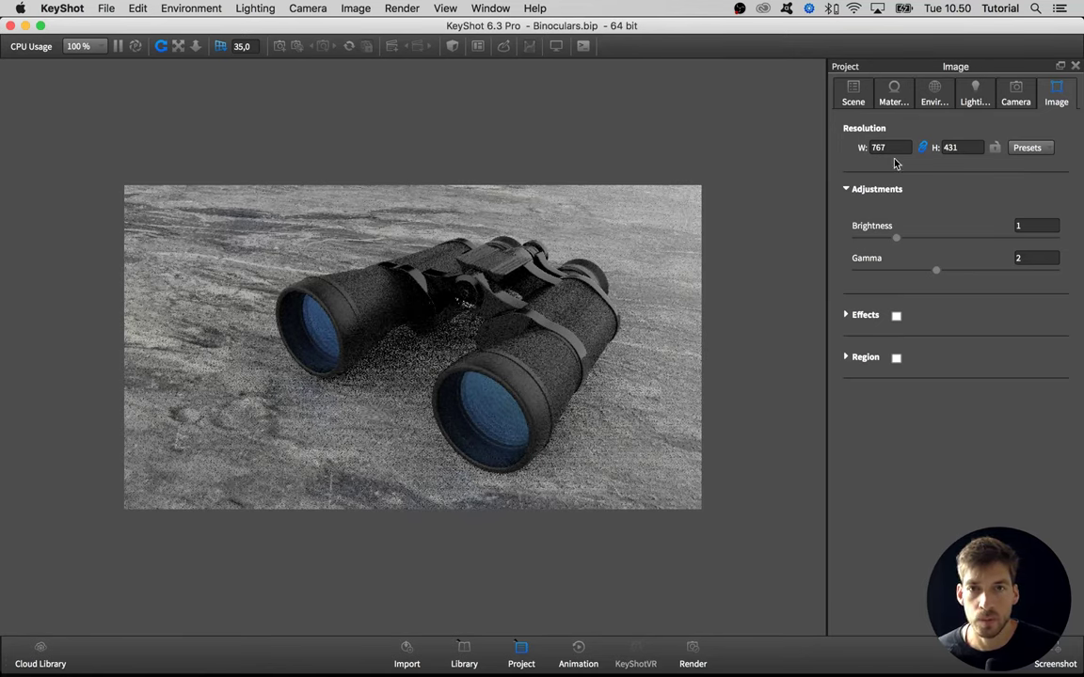
{"action": "left_click", "coordinate": [220, 46]}
Step: Adjust the focal length while reframing, then enter exactly 60 for a 33,398° field of view
{"action": "left_click", "coordinate": [223, 47]}
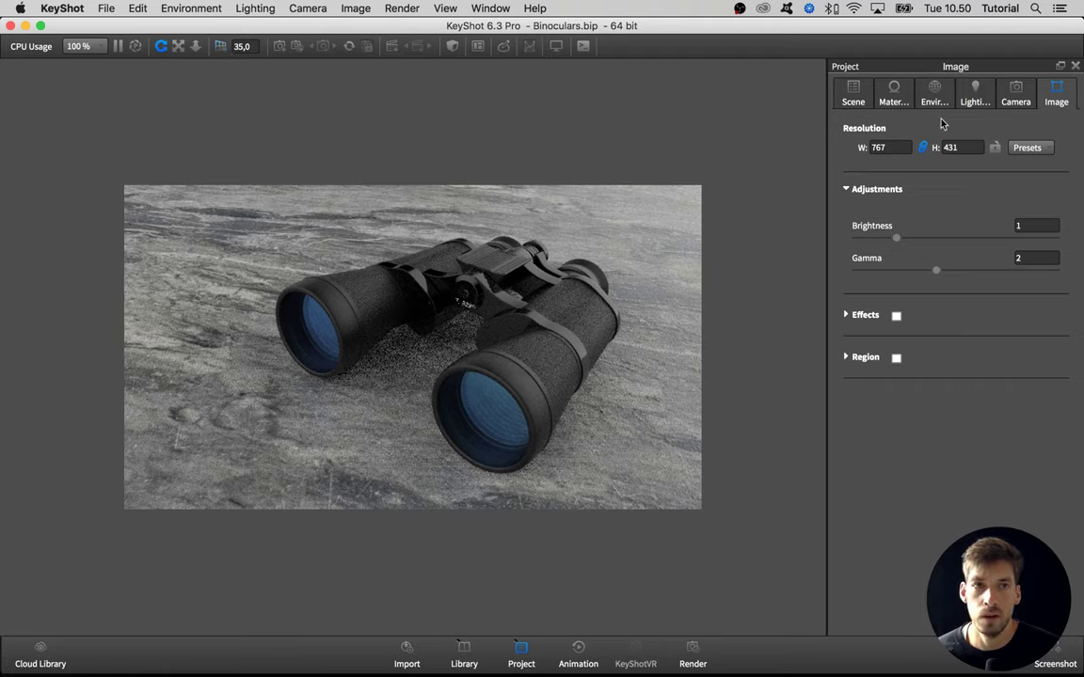
{"action": "left_click", "coordinate": [1016, 94]}
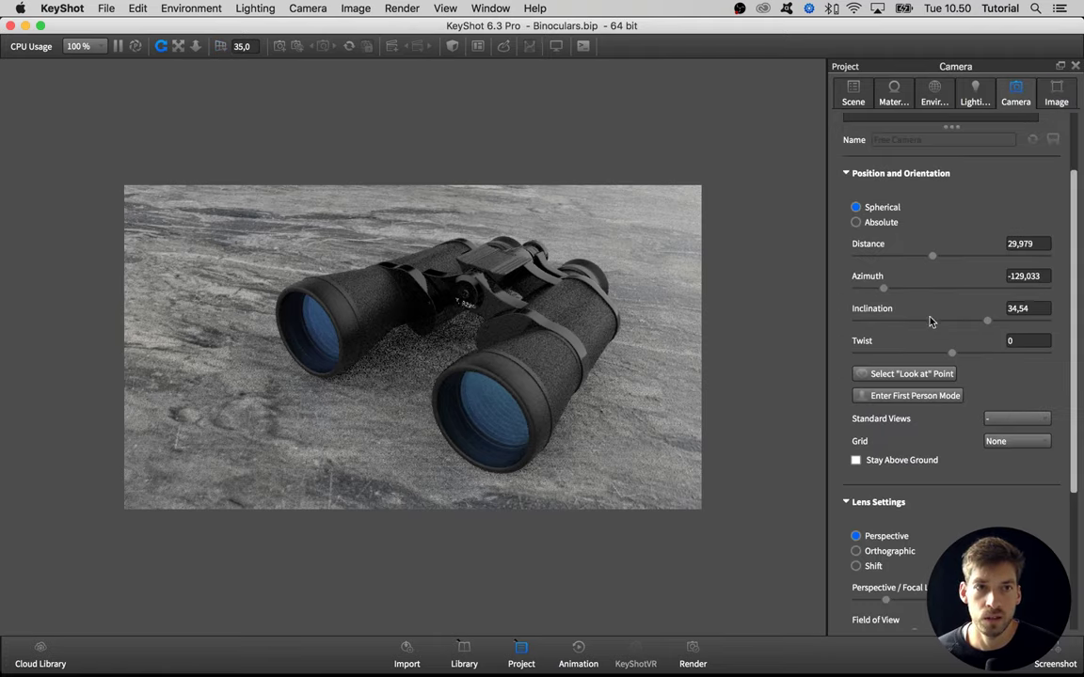
{"action": "scroll", "coordinate": [947, 414], "scroll_direction": "down", "scroll_amount": 5}
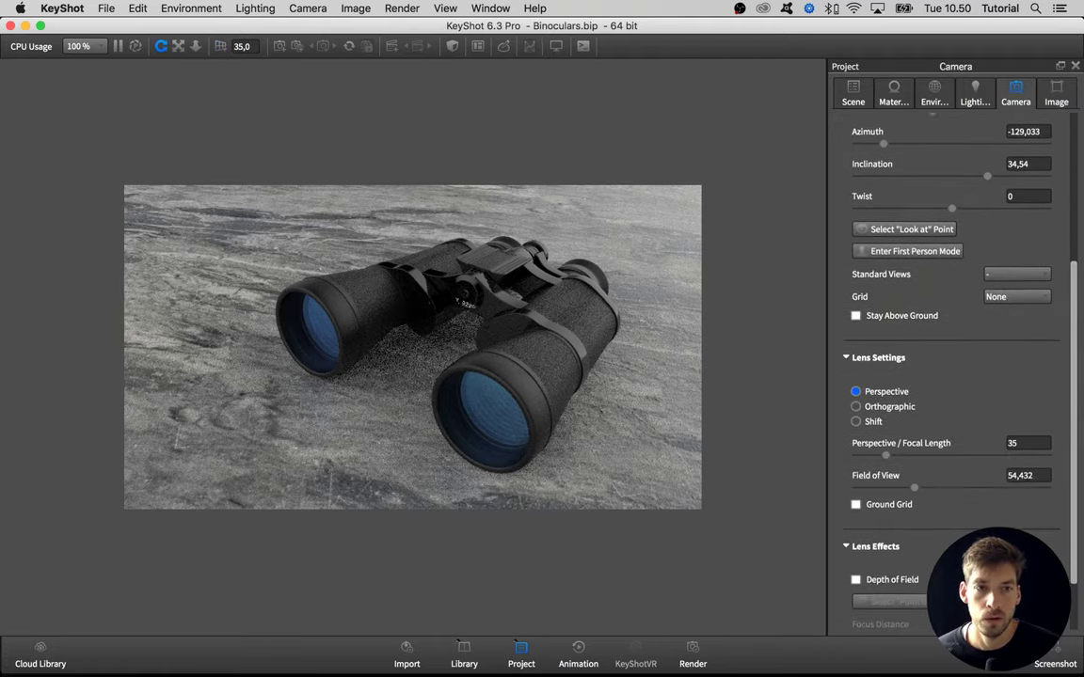
{"action": "mouse_move", "coordinate": [885, 454]}
{"action": "left_mouse_down"}
{"action": "mouse_move", "coordinate": [956, 453]}
{"action": "mouse_move", "coordinate": [869, 455]}
{"action": "left_mouse_up"}
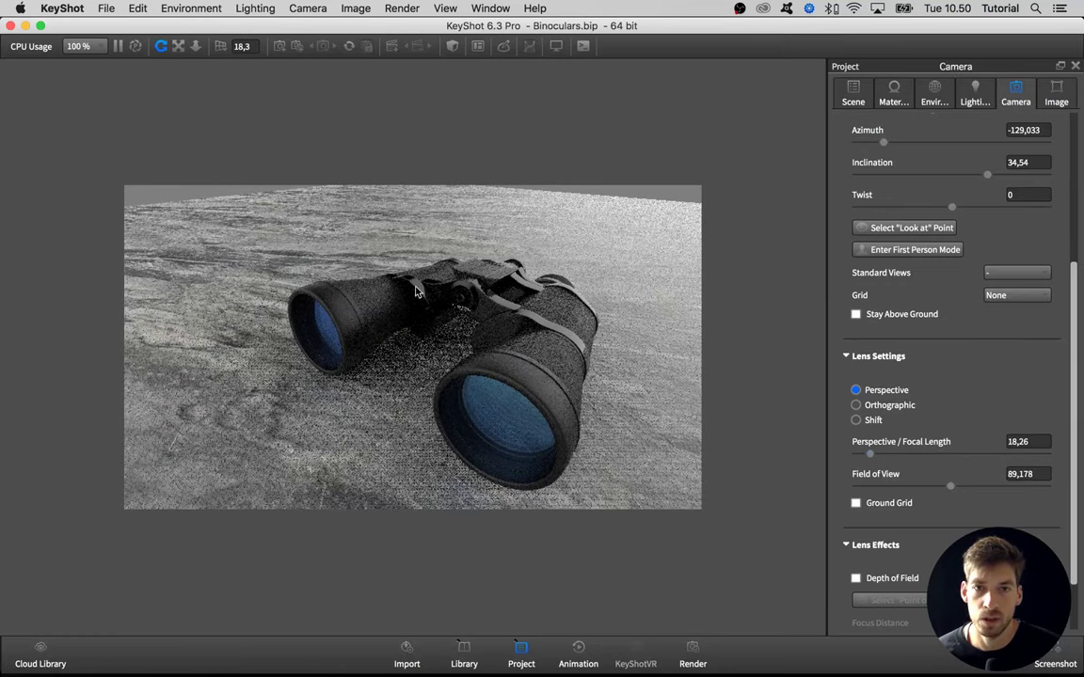
{"action": "left_click_drag", "start_coordinate": [537, 279], "coordinate": [516, 294]}
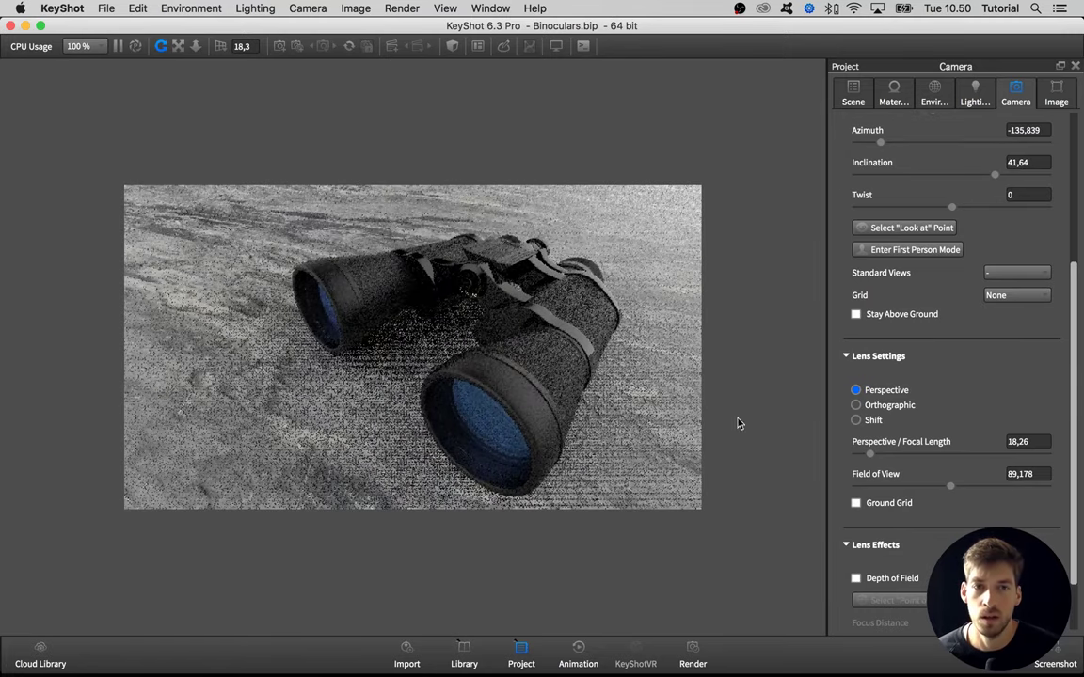
{"action": "left_click_drag", "start_coordinate": [869, 455], "coordinate": [916, 455]}
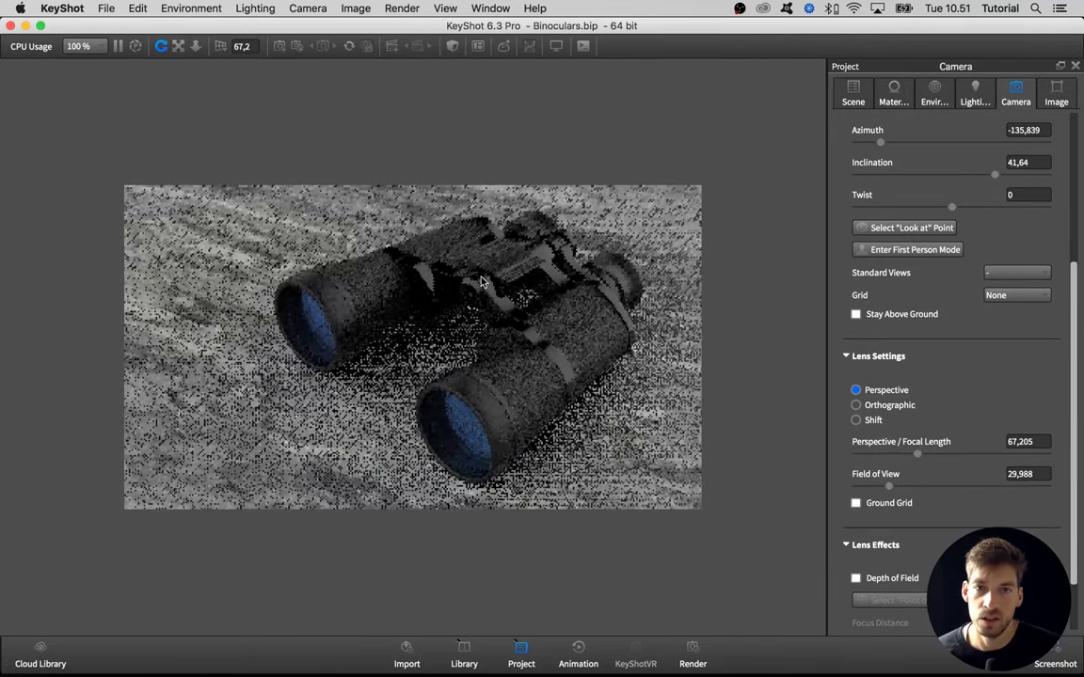
{"action": "left_click_drag", "start_coordinate": [435, 219], "coordinate": [482, 296]}
{"action": "mouse_move", "coordinate": [918, 454]}
{"action": "left_mouse_down"}
{"action": "mouse_move", "coordinate": [934, 457]}
{"action": "mouse_move", "coordinate": [904, 455]}
{"action": "left_mouse_up"}
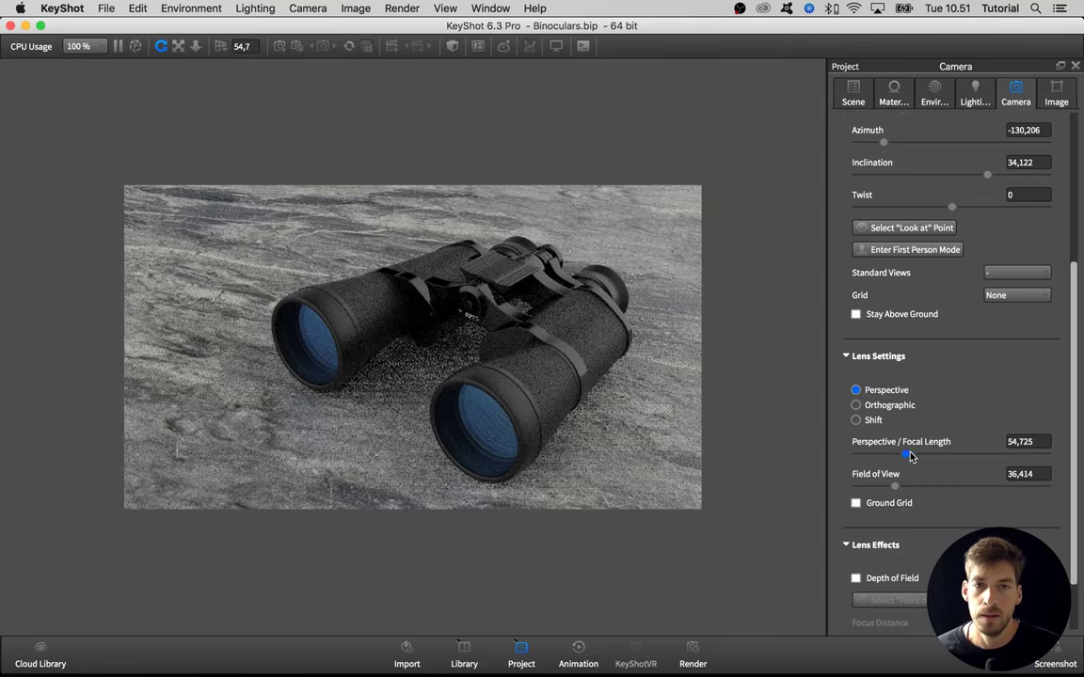
{"action": "left_click_drag", "start_coordinate": [904, 455], "coordinate": [909, 457]}
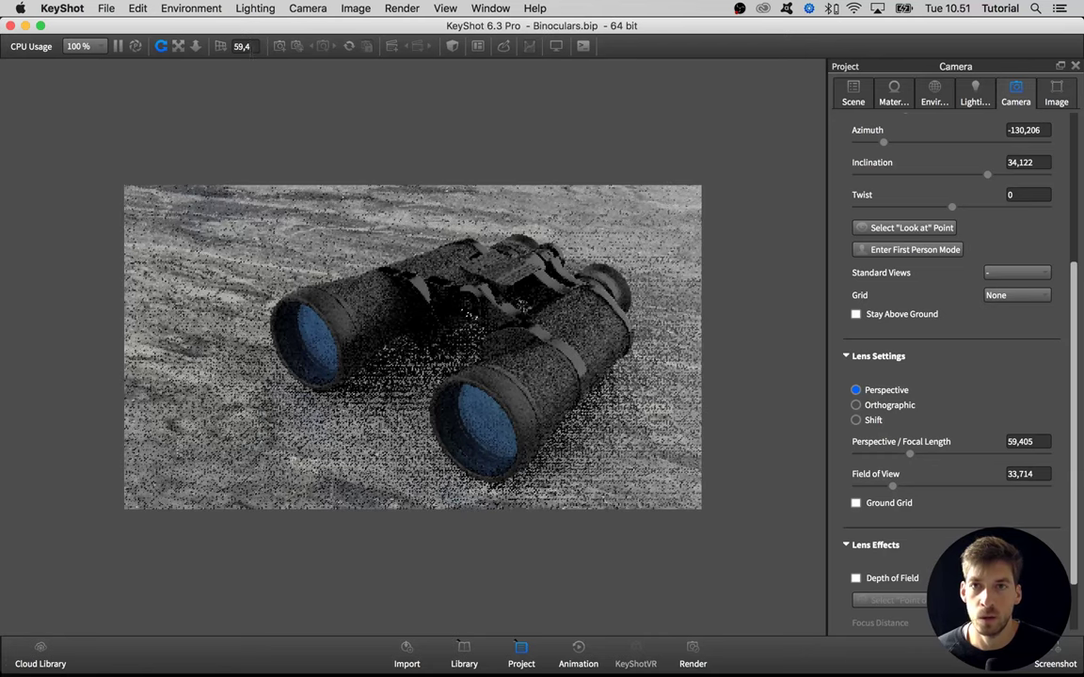
{"action": "left_click", "coordinate": [237, 44]}
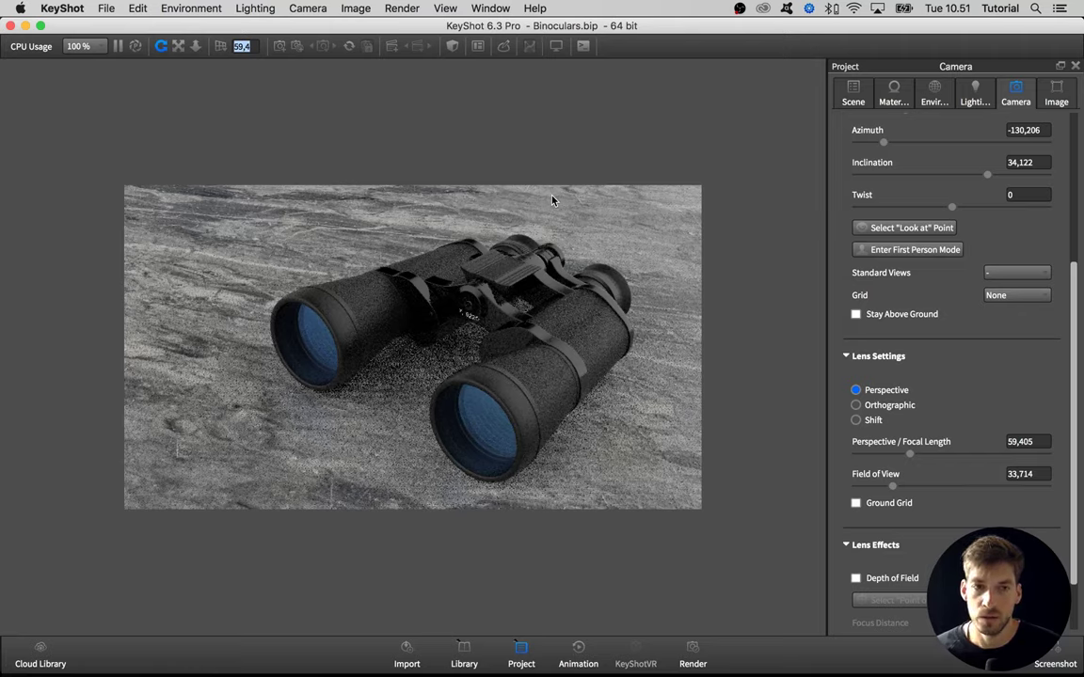
{"action": "type", "text": "60"}
{"action": "key", "text": "Return"}
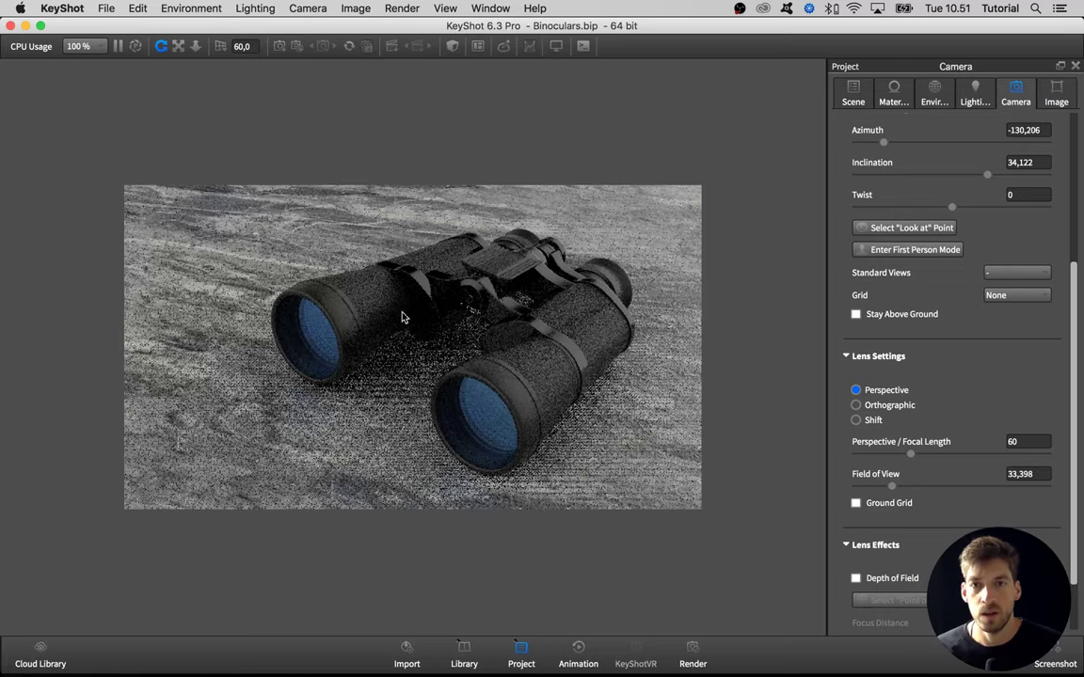
Step: Orbit the camera around the binoculars to azimuth -131,145 and inclination 34,54
{"action": "left_click_drag", "start_coordinate": [375, 314], "coordinate": [514, 323]}
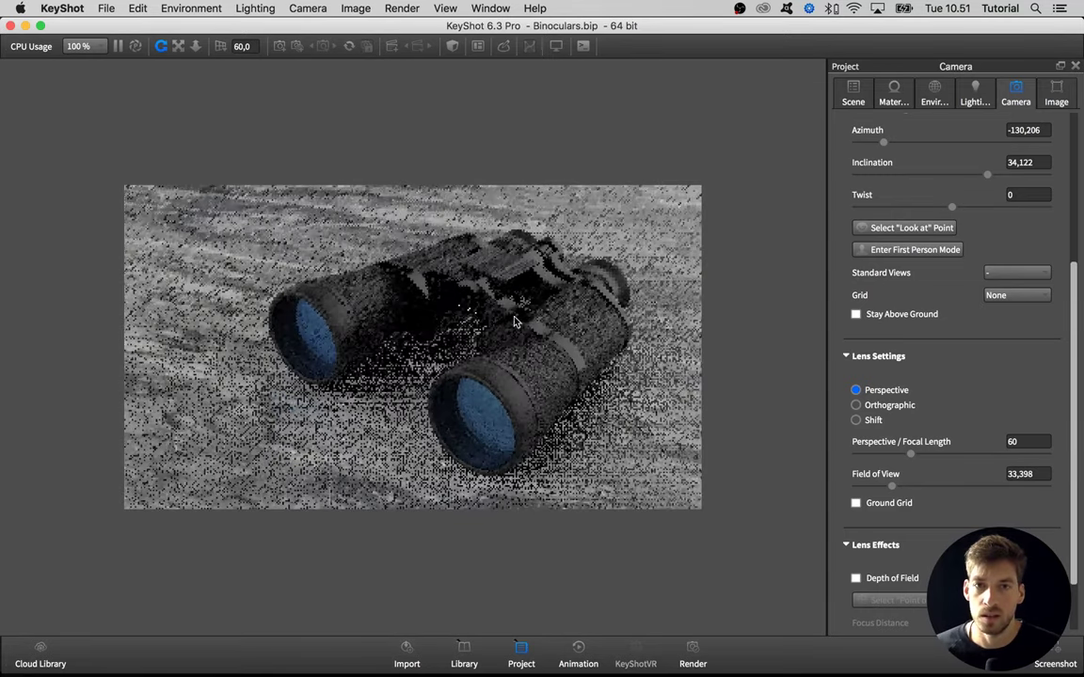
{"action": "left_click_drag", "start_coordinate": [482, 295], "coordinate": [556, 334]}
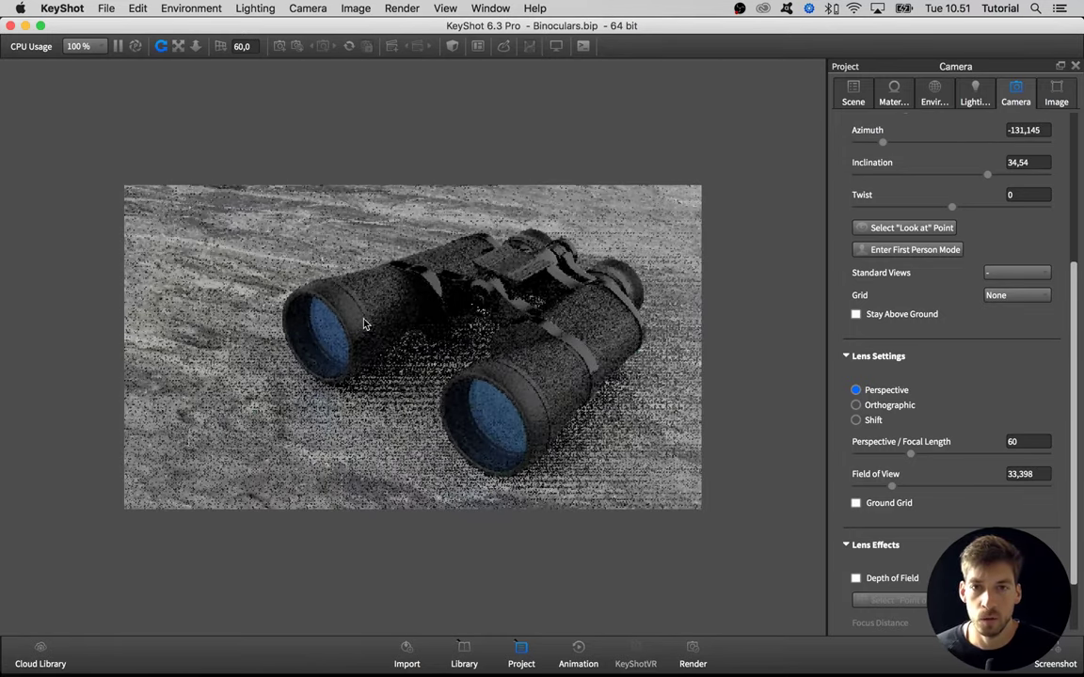
{"action": "left_click_drag", "start_coordinate": [461, 284], "coordinate": [464, 244]}
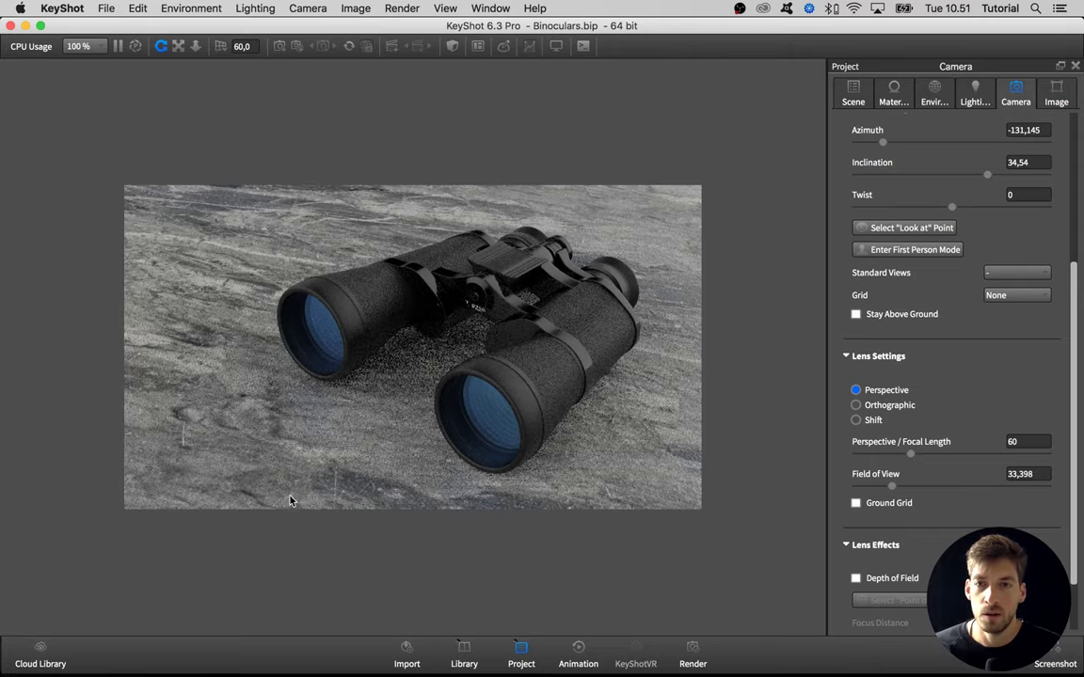
{"action": "left_click_drag", "start_coordinate": [375, 358], "coordinate": [199, 363]}
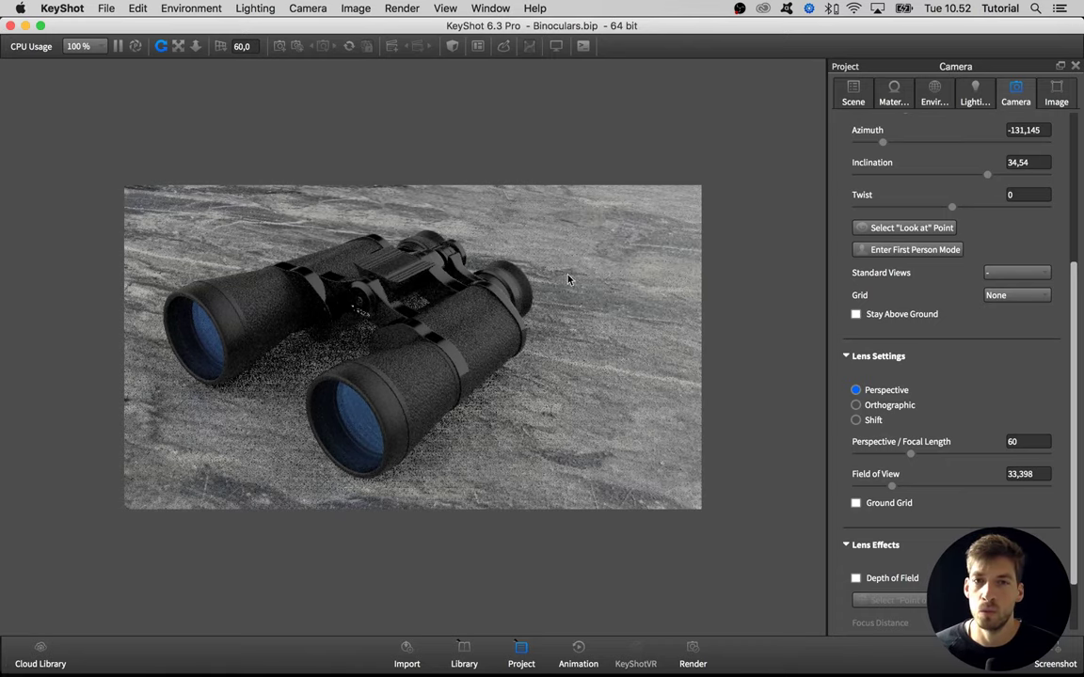
{"action": "left_click_drag", "start_coordinate": [239, 334], "coordinate": [395, 330]}
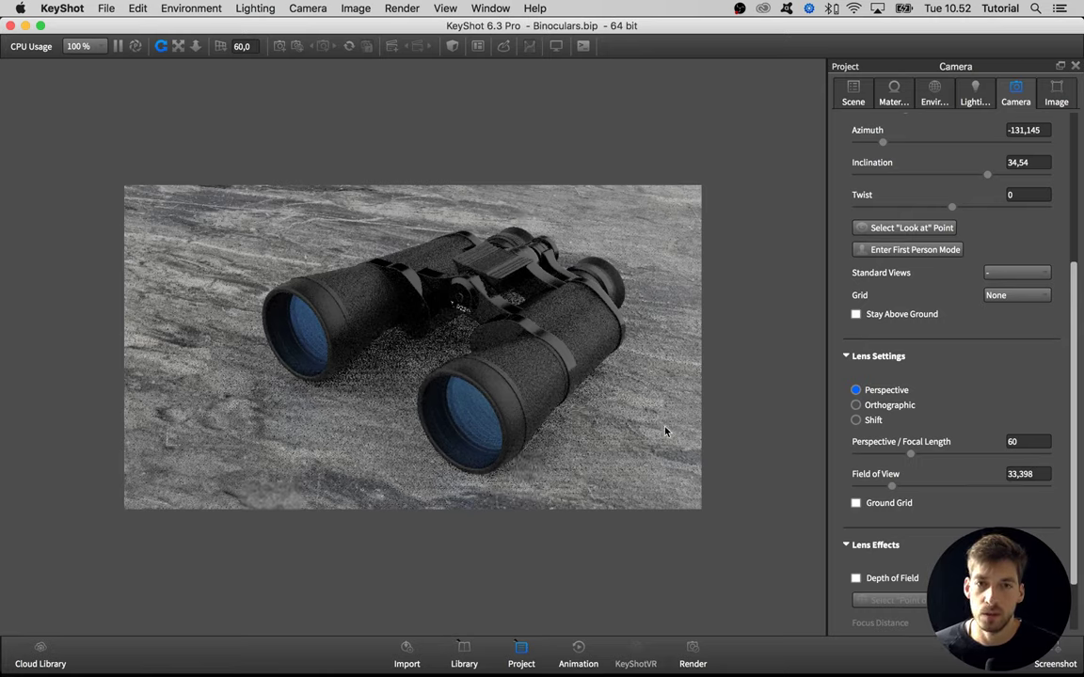
{"action": "left_click_drag", "start_coordinate": [641, 374], "coordinate": [529, 343]}
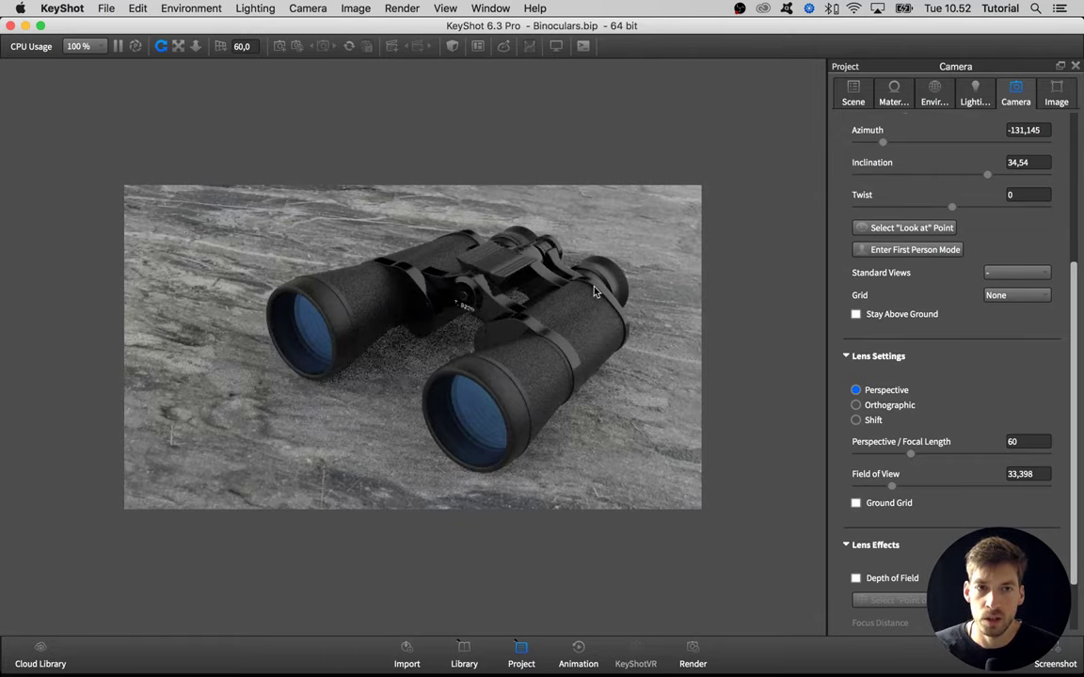
Step: Overlay a rule-of-thirds composition grid on the camera view
{"action": "left_click", "coordinate": [1012, 299]}
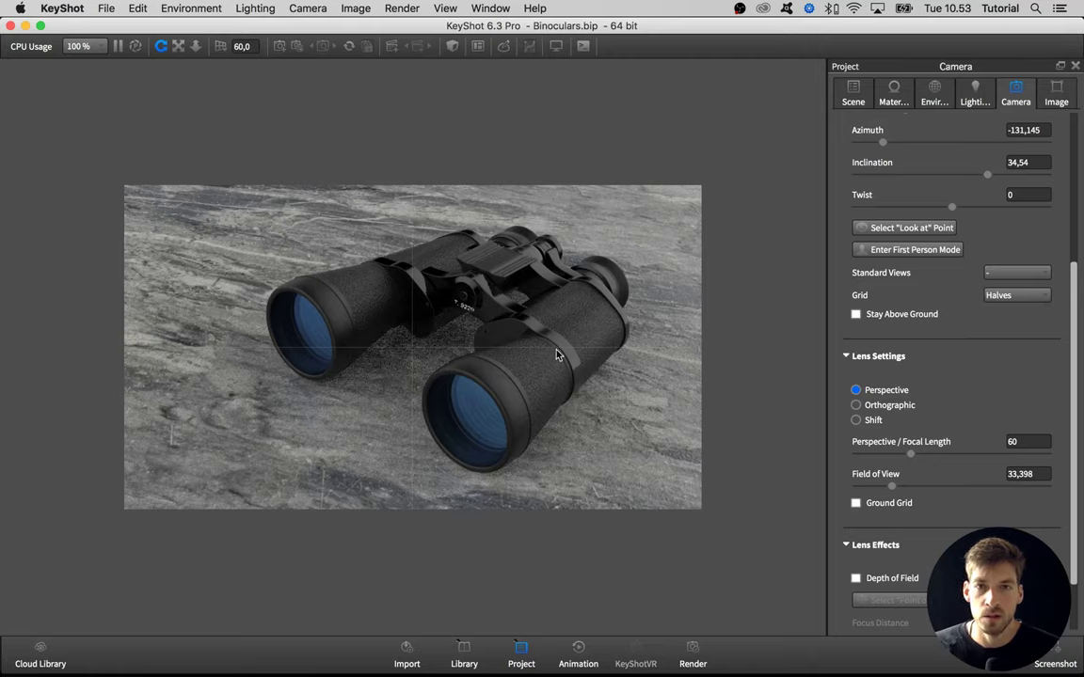
{"action": "left_click_drag", "start_coordinate": [531, 328], "coordinate": [391, 313]}
{"action": "left_click", "coordinate": [1016, 296]}
{"action": "left_click", "coordinate": [1008, 314]}
Step: Recompose the binoculars against the thirds grid by tilting, zooming and panning, then show the Scene parts list
{"action": "scroll", "coordinate": [488, 295], "scroll_direction": "up", "scroll_amount": 3}
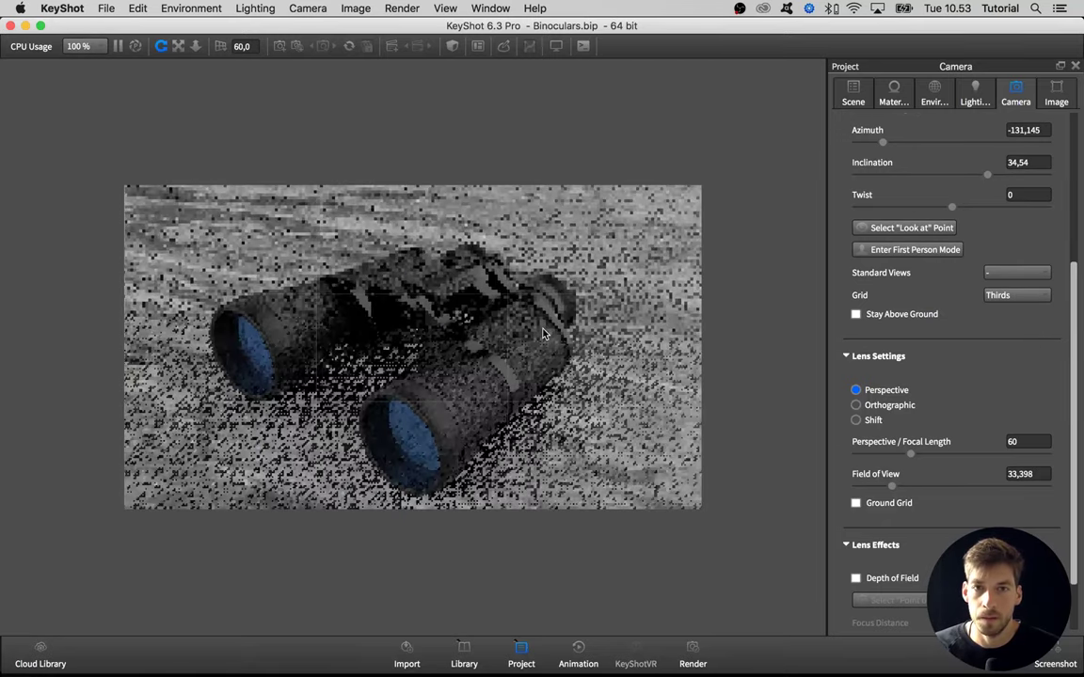
{"action": "left_click_drag", "start_coordinate": [556, 331], "coordinate": [541, 357]}
{"action": "scroll", "coordinate": [541, 343], "scroll_direction": "down", "scroll_amount": 2}
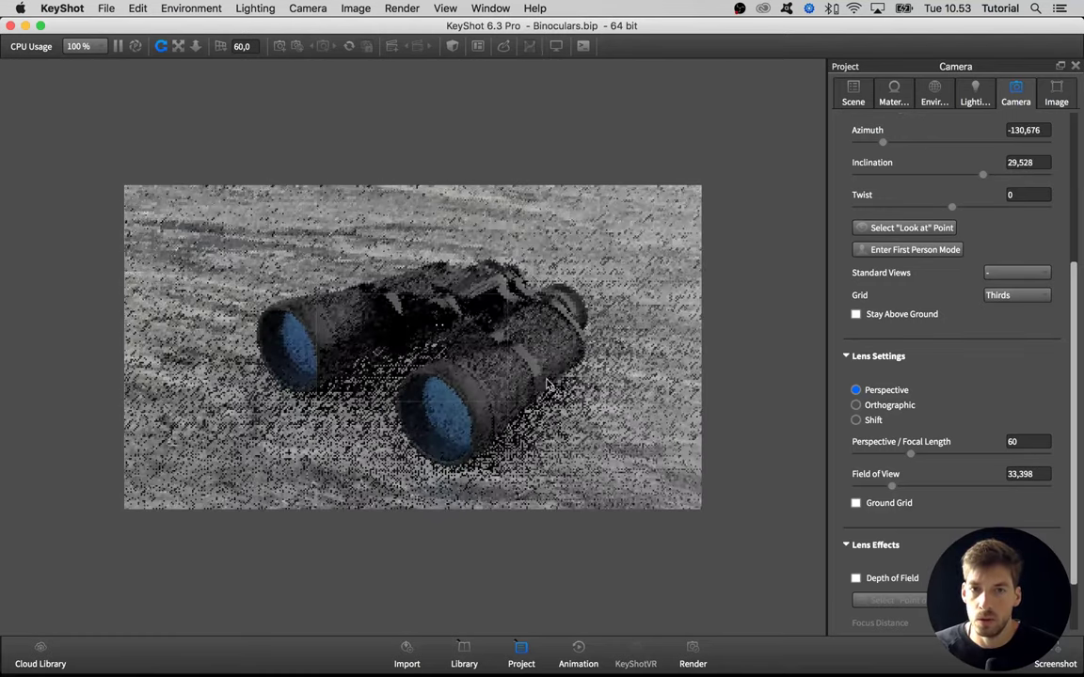
{"action": "scroll", "coordinate": [546, 358], "scroll_direction": "up", "scroll_amount": 1}
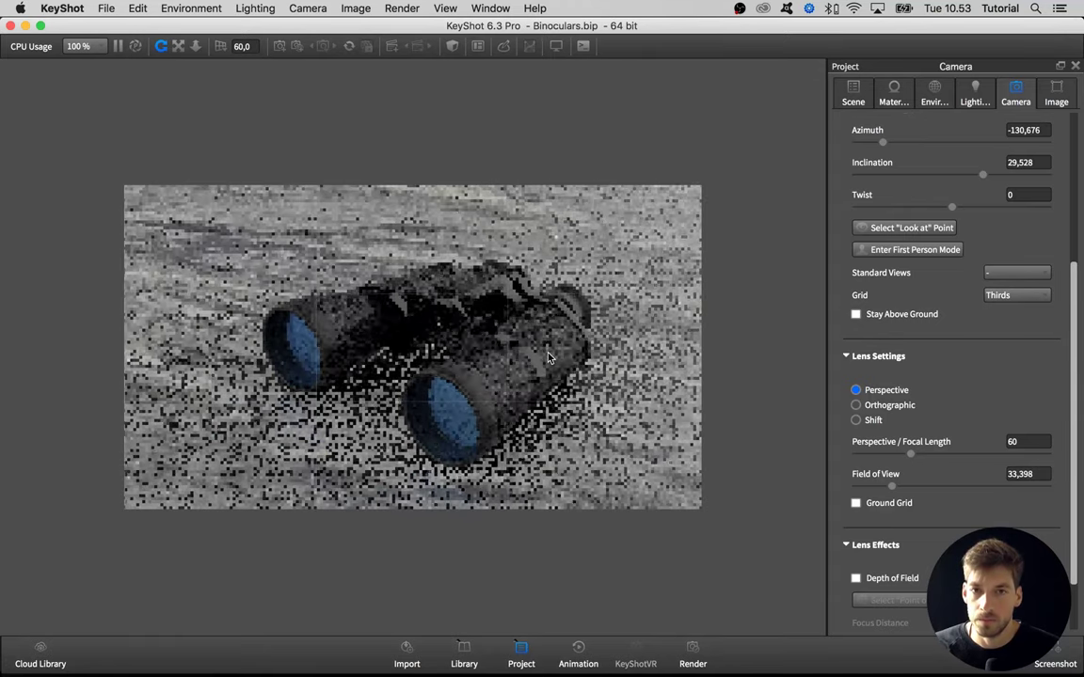
{"action": "left_click_drag", "start_coordinate": [549, 358], "coordinate": [552, 372]}
{"action": "middle_click_drag", "start_coordinate": [502, 323], "coordinate": [509, 320]}
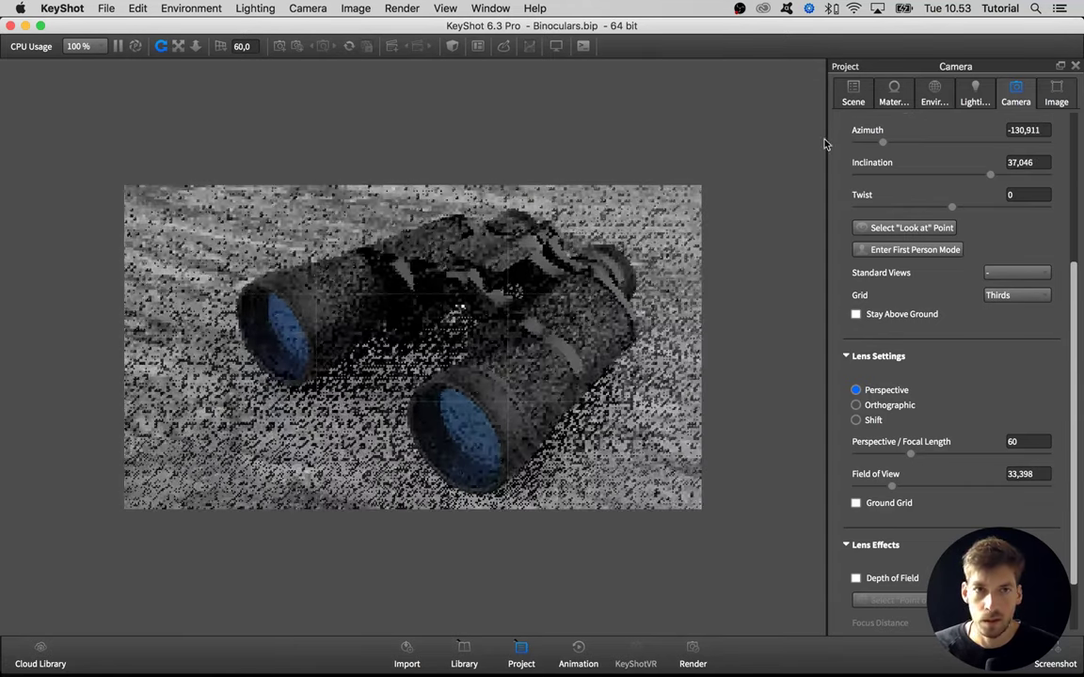
{"action": "left_click", "coordinate": [853, 98]}
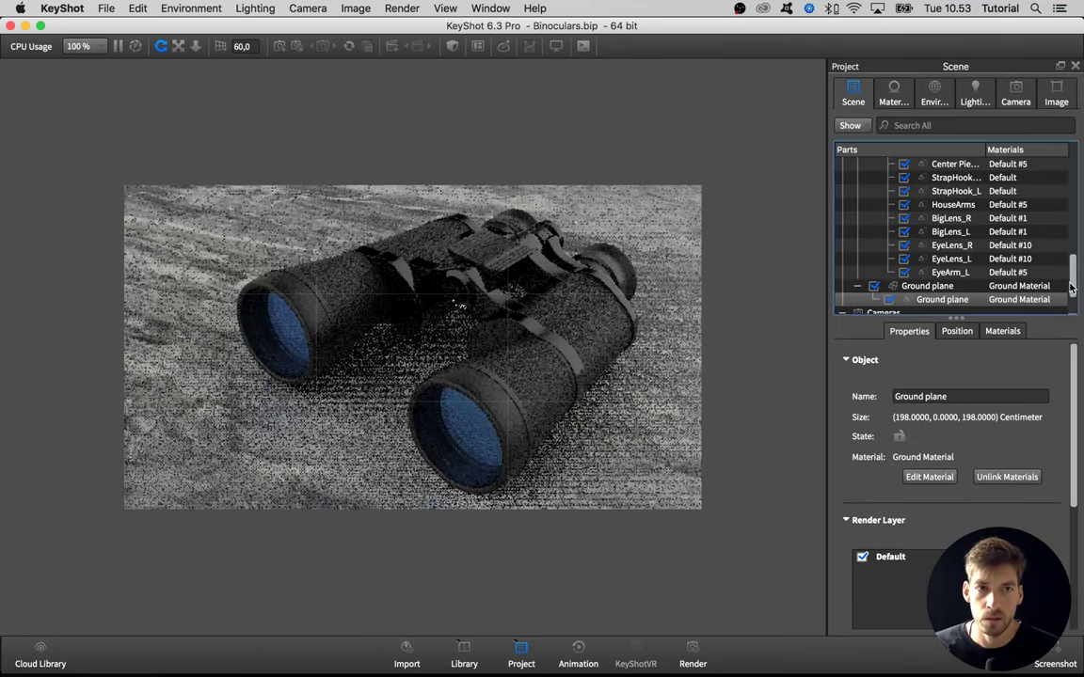
Step: Hide the ground plane, toggle performance mode, and orbit to azimuth -165,643, inclination 29,111
{"action": "left_click", "coordinate": [875, 287]}
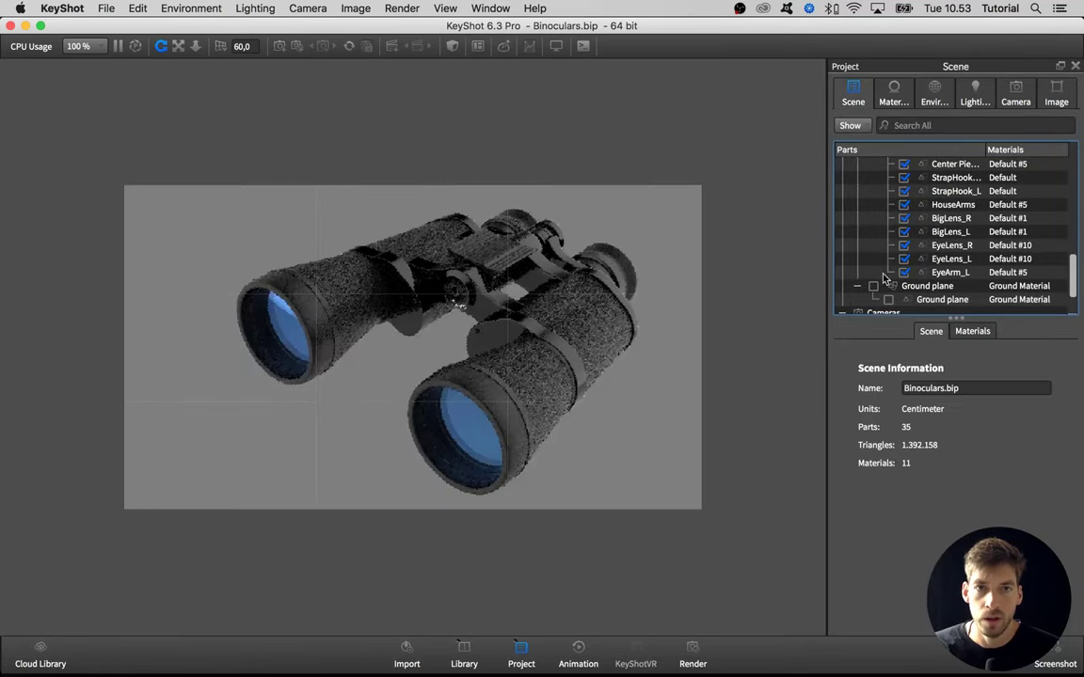
{"action": "left_click", "coordinate": [1015, 92]}
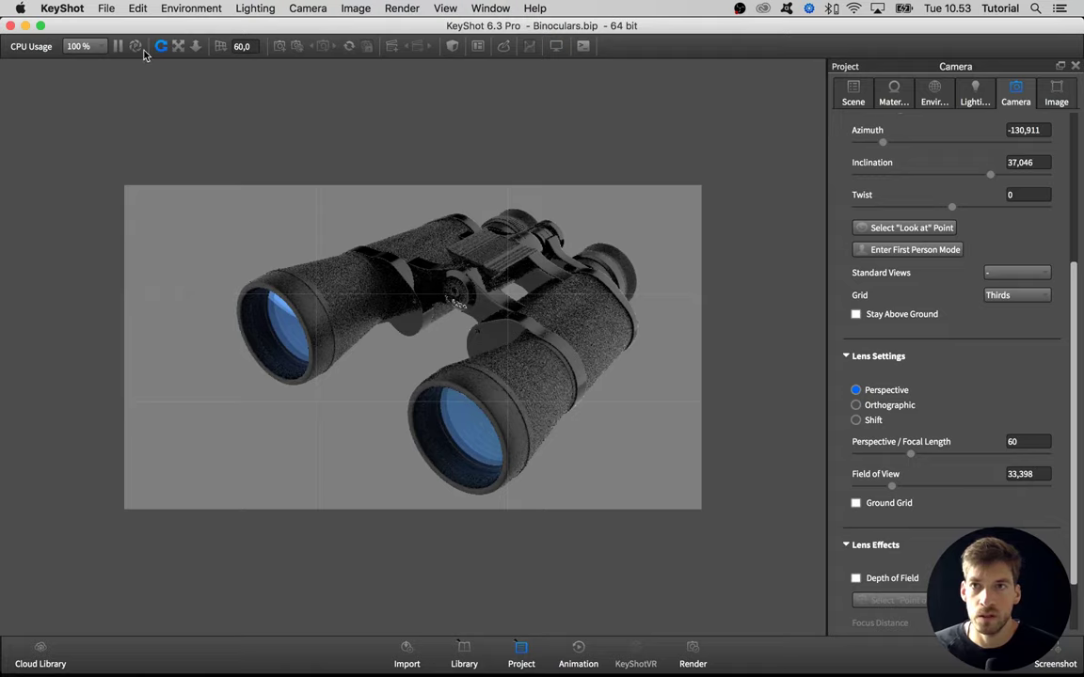
{"action": "left_click", "coordinate": [135, 46]}
{"action": "mouse_move", "coordinate": [249, 256]}
{"action": "left_mouse_down"}
{"action": "mouse_move", "coordinate": [262, 251]}
{"action": "mouse_move", "coordinate": [259, 280]}
{"action": "mouse_move", "coordinate": [261, 266]}
{"action": "mouse_move", "coordinate": [372, 249]}
{"action": "mouse_move", "coordinate": [219, 251]}
{"action": "mouse_move", "coordinate": [242, 247]}
{"action": "left_mouse_up"}
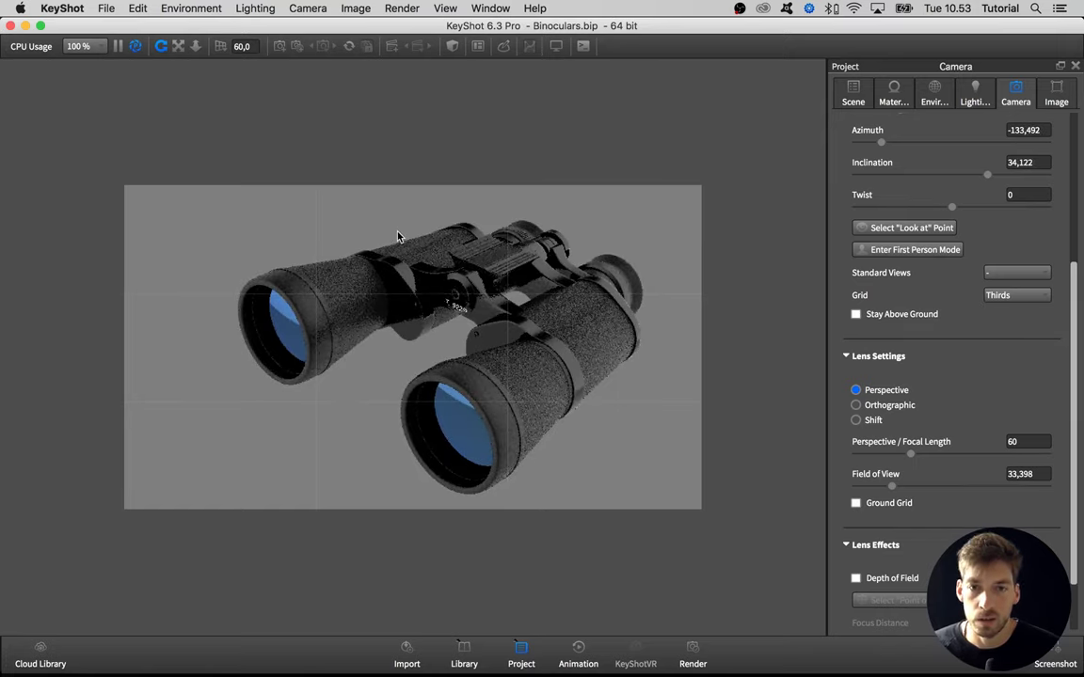
{"action": "left_click_drag", "start_coordinate": [398, 238], "coordinate": [321, 222]}
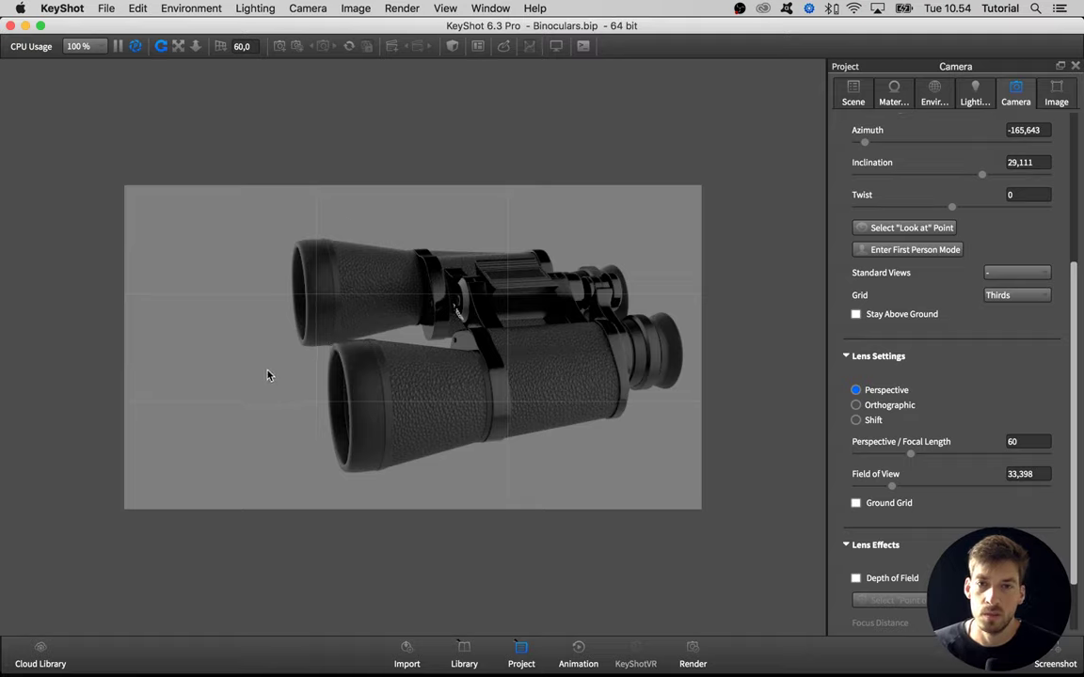
Step: Orbit the camera to azimuth -139.359, inclination 37.881 so the lenses face front
{"action": "mouse_move", "coordinate": [268, 377]}
{"action": "left_mouse_down"}
{"action": "mouse_move", "coordinate": [257, 364]}
{"action": "mouse_move", "coordinate": [337, 366]}
{"action": "mouse_move", "coordinate": [268, 360]}
{"action": "mouse_move", "coordinate": [257, 370]}
{"action": "mouse_move", "coordinate": [262, 414]}
{"action": "mouse_move", "coordinate": [266, 399]}
{"action": "left_mouse_up"}
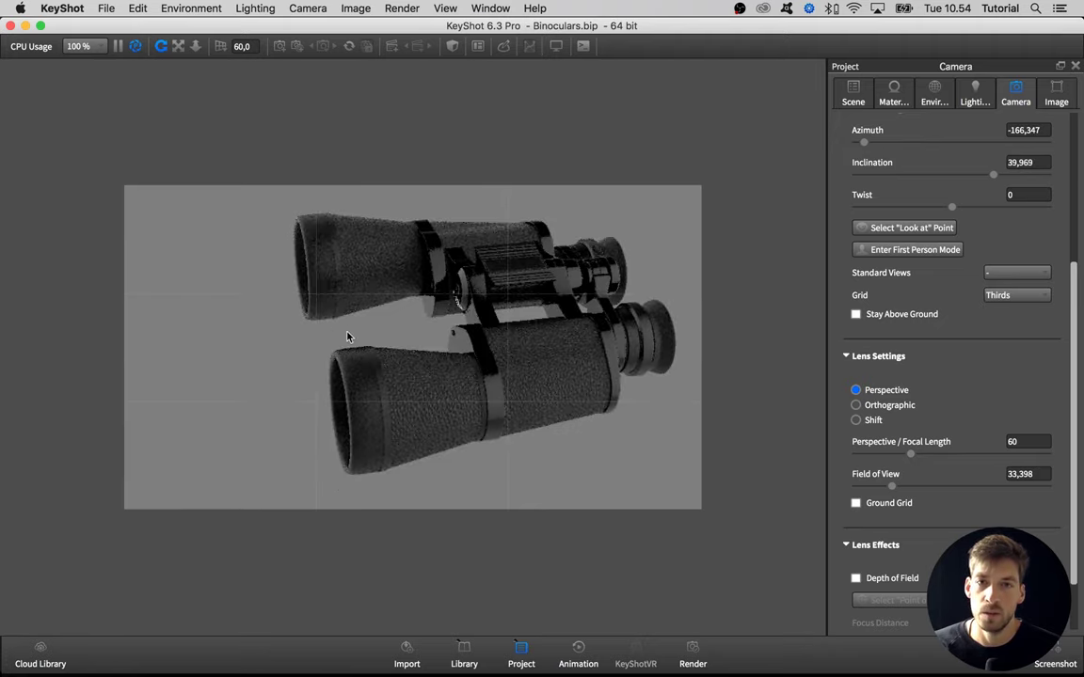
{"action": "left_click_drag", "start_coordinate": [662, 434], "coordinate": [391, 356]}
{"action": "left_click_drag", "start_coordinate": [442, 405], "coordinate": [557, 433]}
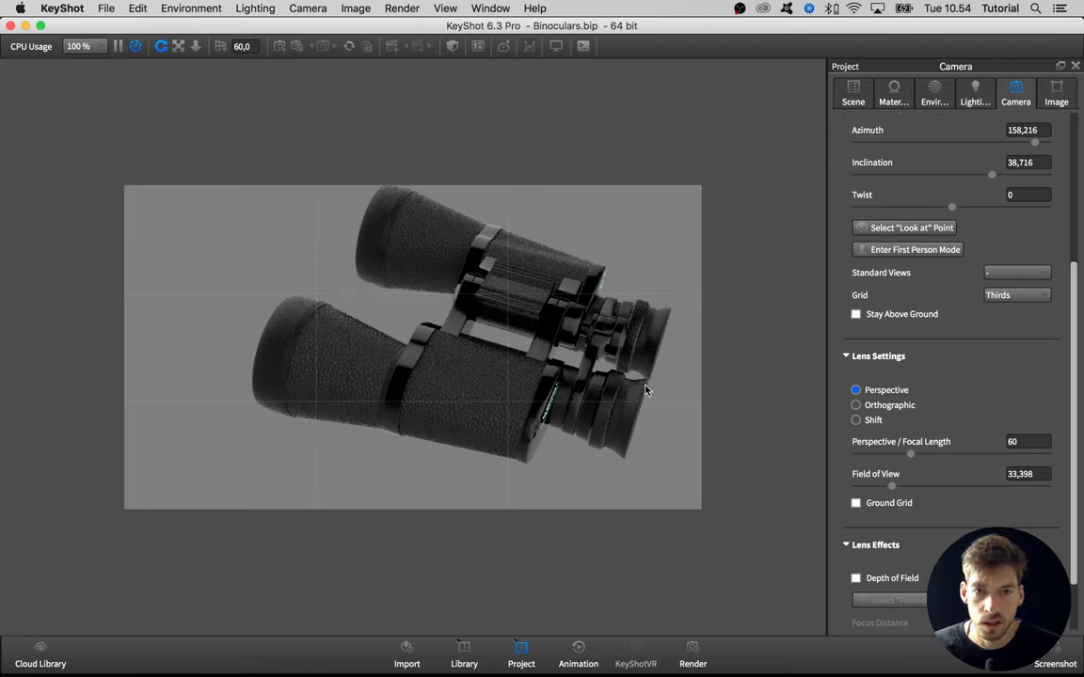
{"action": "mouse_move", "coordinate": [648, 386]}
{"action": "left_mouse_down"}
{"action": "mouse_move", "coordinate": [668, 392]}
{"action": "mouse_move", "coordinate": [658, 380]}
{"action": "left_mouse_up"}
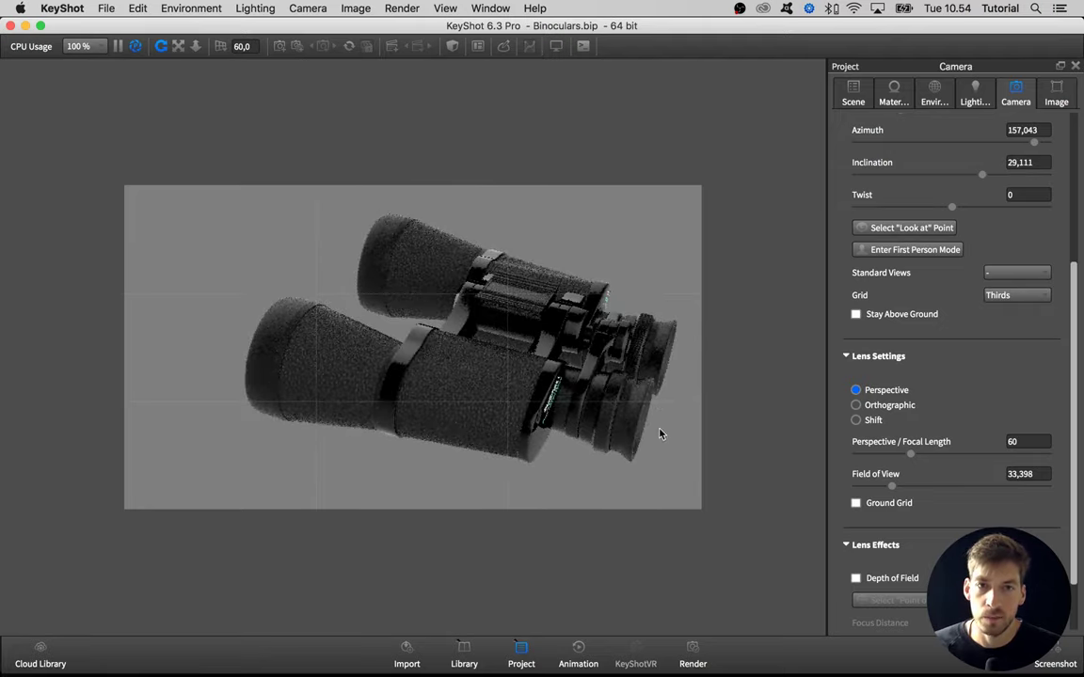
{"action": "mouse_move", "coordinate": [660, 434]}
{"action": "left_mouse_down"}
{"action": "mouse_move", "coordinate": [656, 465]}
{"action": "mouse_move", "coordinate": [677, 423]}
{"action": "left_mouse_up"}
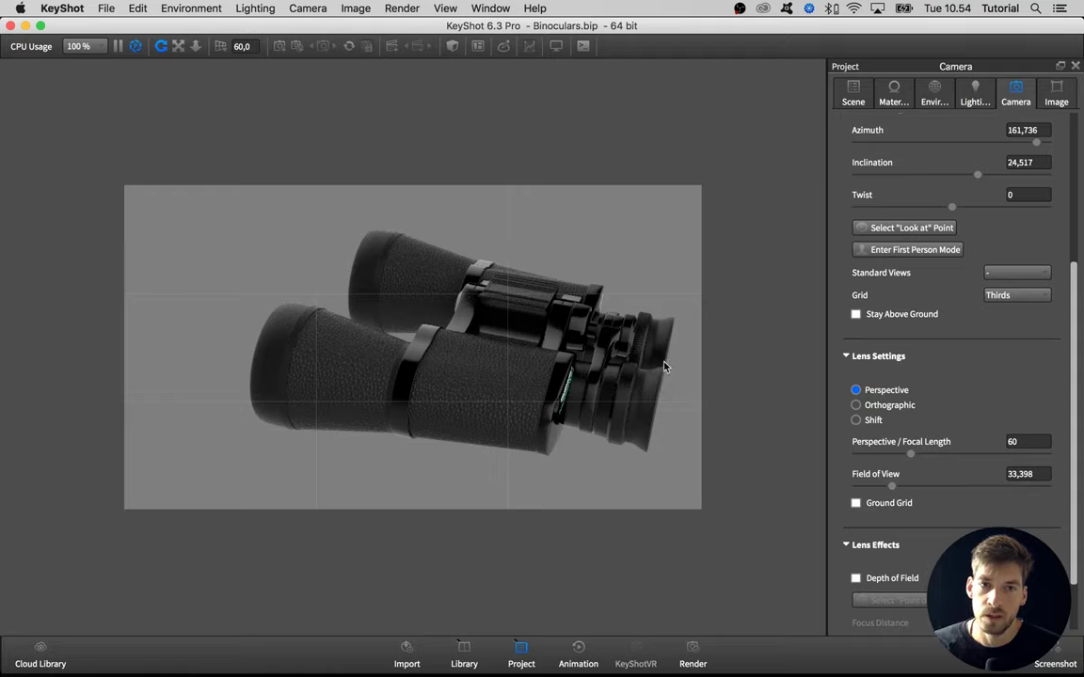
{"action": "mouse_move", "coordinate": [677, 370]}
{"action": "left_mouse_down"}
{"action": "mouse_move", "coordinate": [691, 369]}
{"action": "mouse_move", "coordinate": [679, 369]}
{"action": "left_mouse_up"}
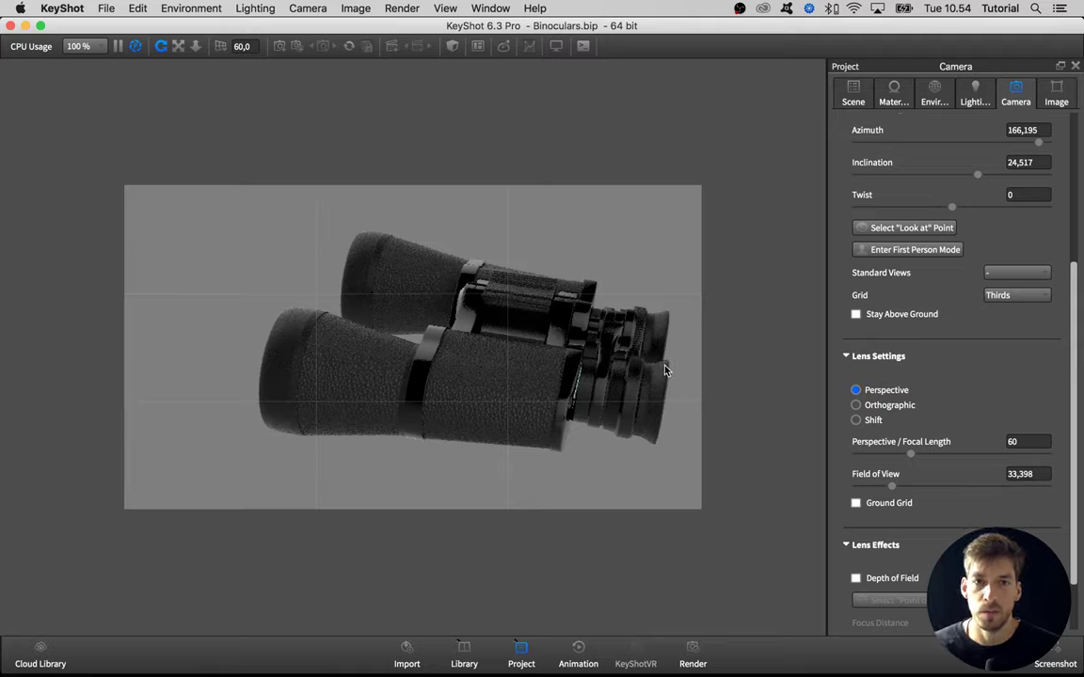
{"action": "left_click_drag", "start_coordinate": [375, 340], "coordinate": [496, 345]}
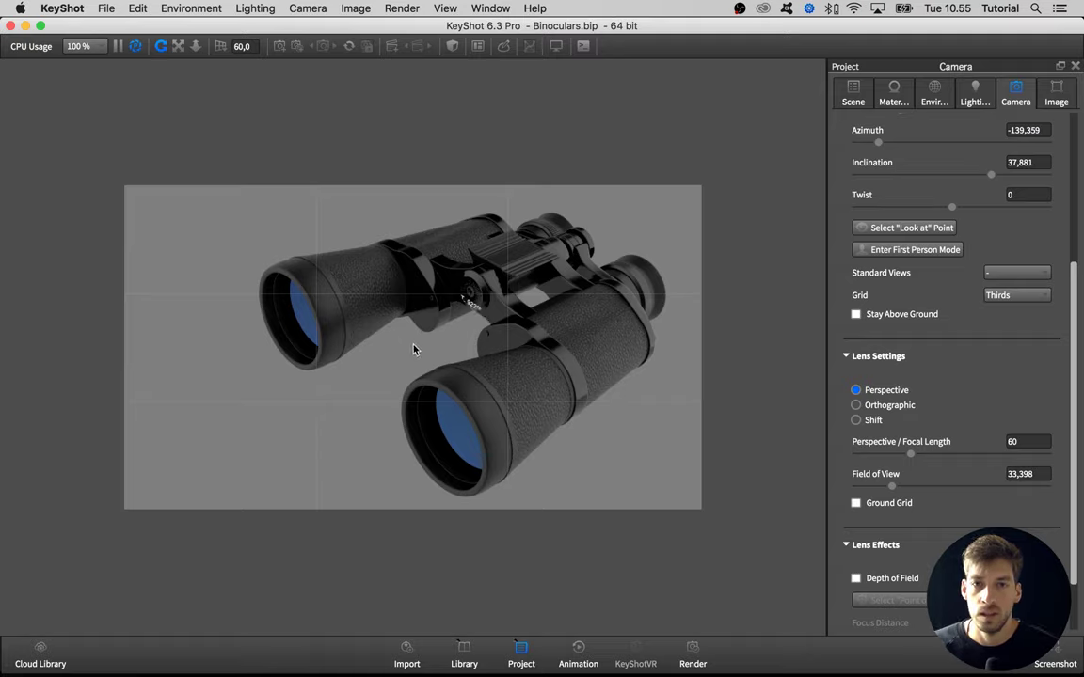
Step: Nudge the three-quarter framing of the binoculars slightly
{"action": "left_click_drag", "start_coordinate": [398, 354], "coordinate": [397, 356]}
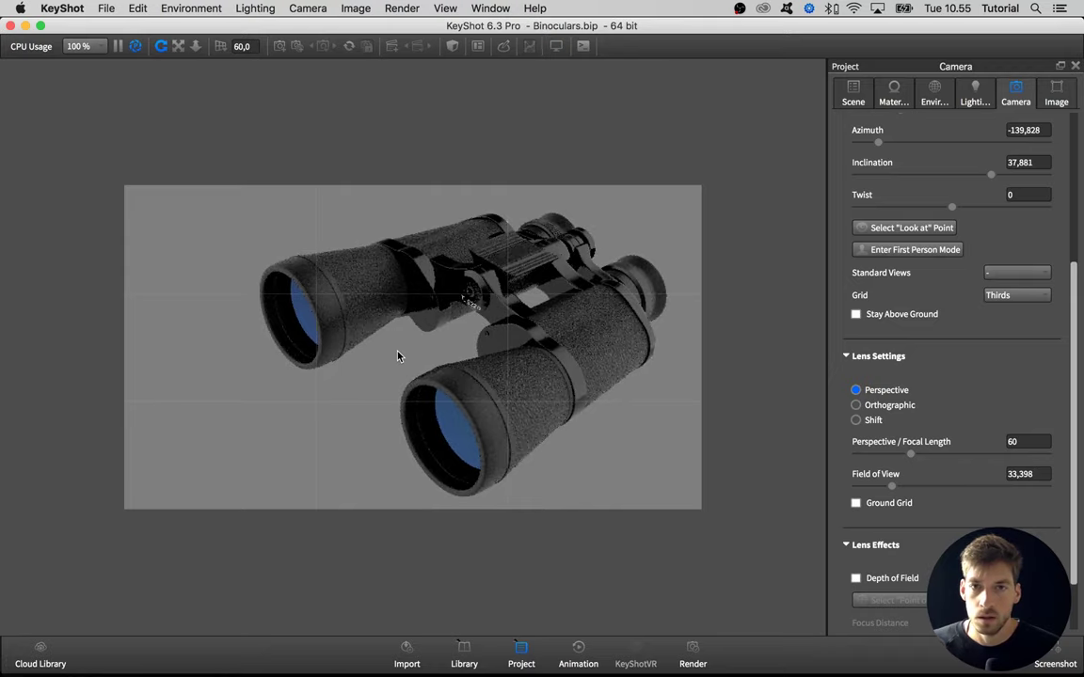
{"action": "left_click_drag", "start_coordinate": [399, 355], "coordinate": [412, 350]}
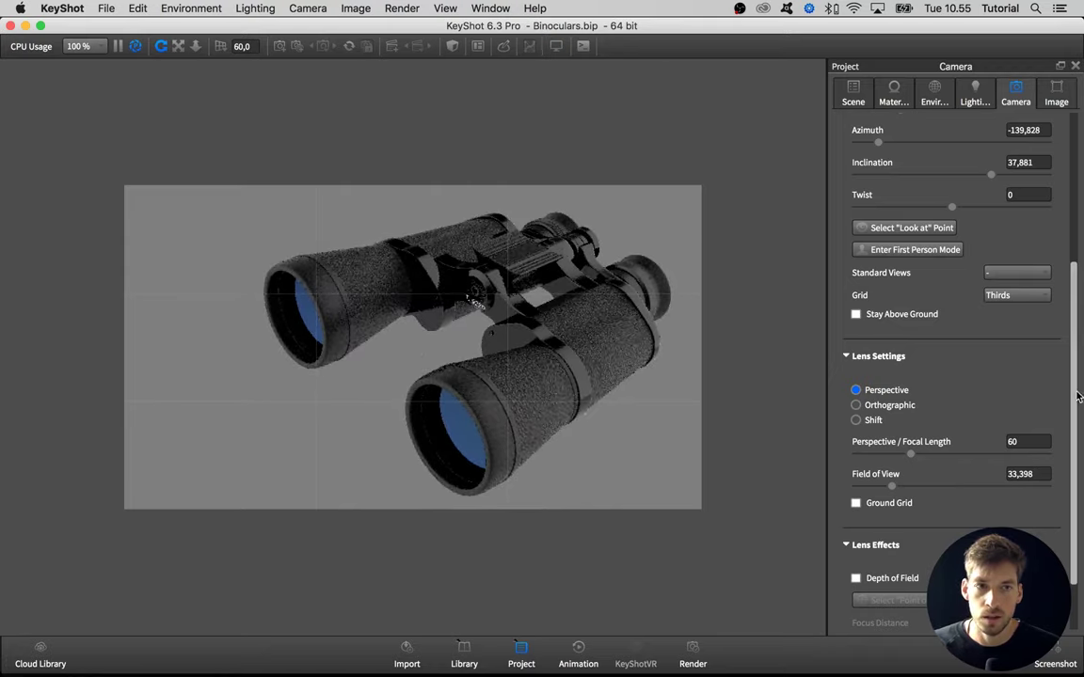
{"action": "scroll", "coordinate": [1076, 395], "scroll_direction": "up", "scroll_amount": 3}
{"action": "scroll", "coordinate": [526, 335], "scroll_direction": "down", "scroll_amount": 2}
{"action": "scroll", "coordinate": [533, 334], "scroll_direction": "up", "scroll_amount": 2}
{"action": "scroll", "coordinate": [532, 336], "scroll_direction": "down", "scroll_amount": 2}
{"action": "scroll", "coordinate": [531, 336], "scroll_direction": "up", "scroll_amount": 2}
Step: Set camera distance to 48.6, refine to azimuth -131.615 / inclination 37.463, and show the parts tree
{"action": "left_click_drag", "start_coordinate": [900, 247], "coordinate": [902, 245]}
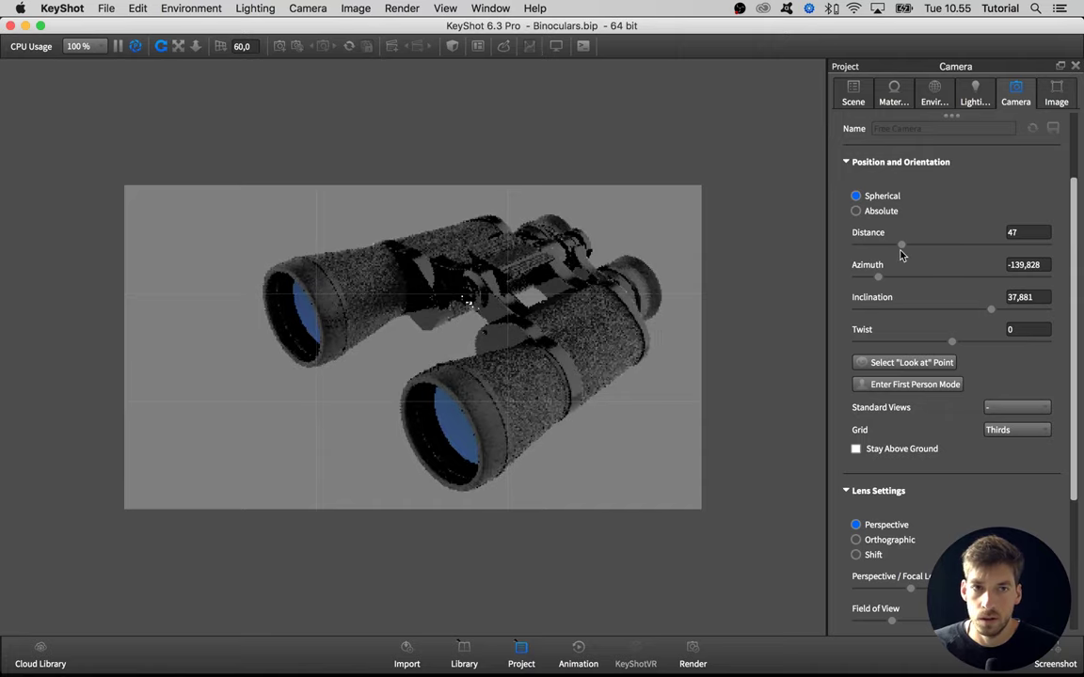
{"action": "left_click_drag", "start_coordinate": [901, 245], "coordinate": [903, 248]}
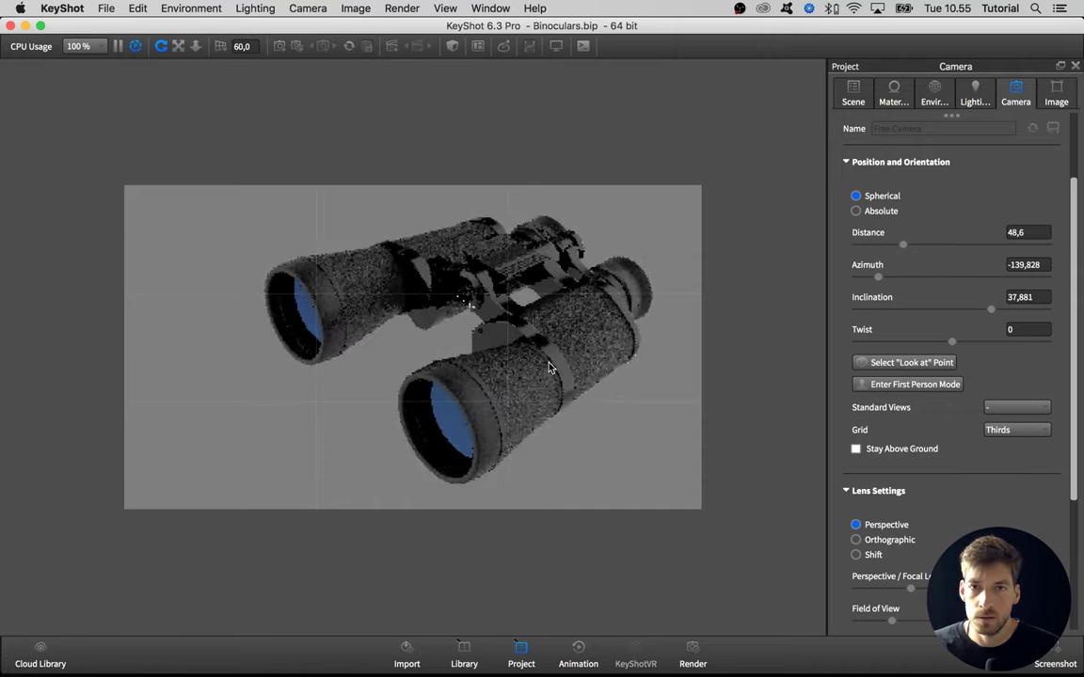
{"action": "left_click_drag", "start_coordinate": [549, 365], "coordinate": [583, 365]}
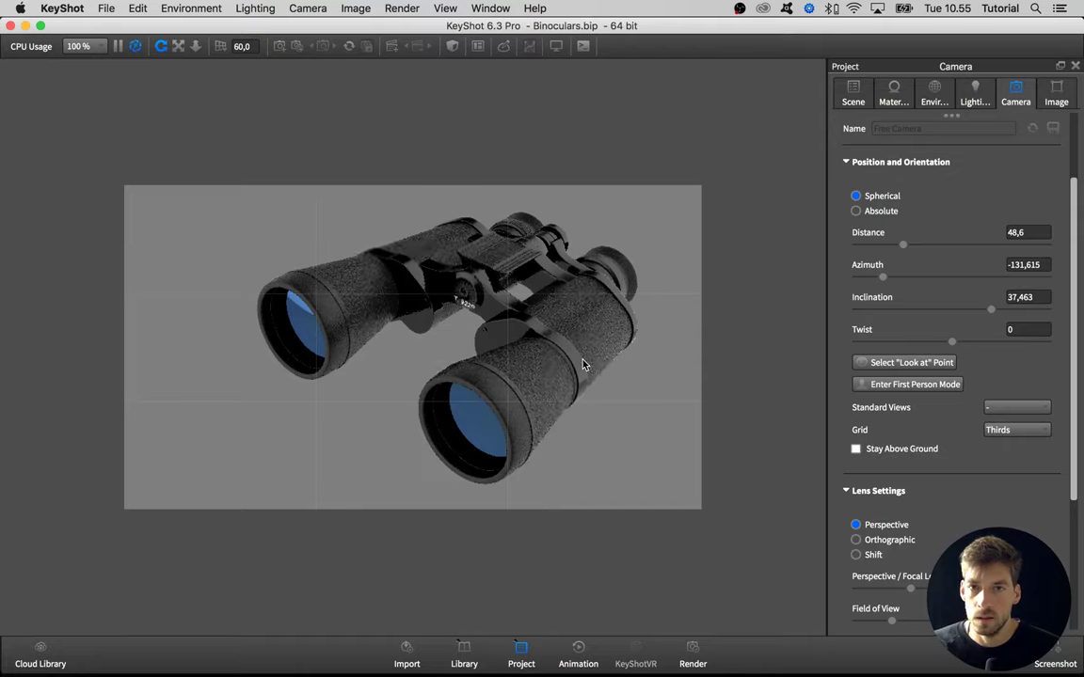
{"action": "left_click", "coordinate": [842, 92]}
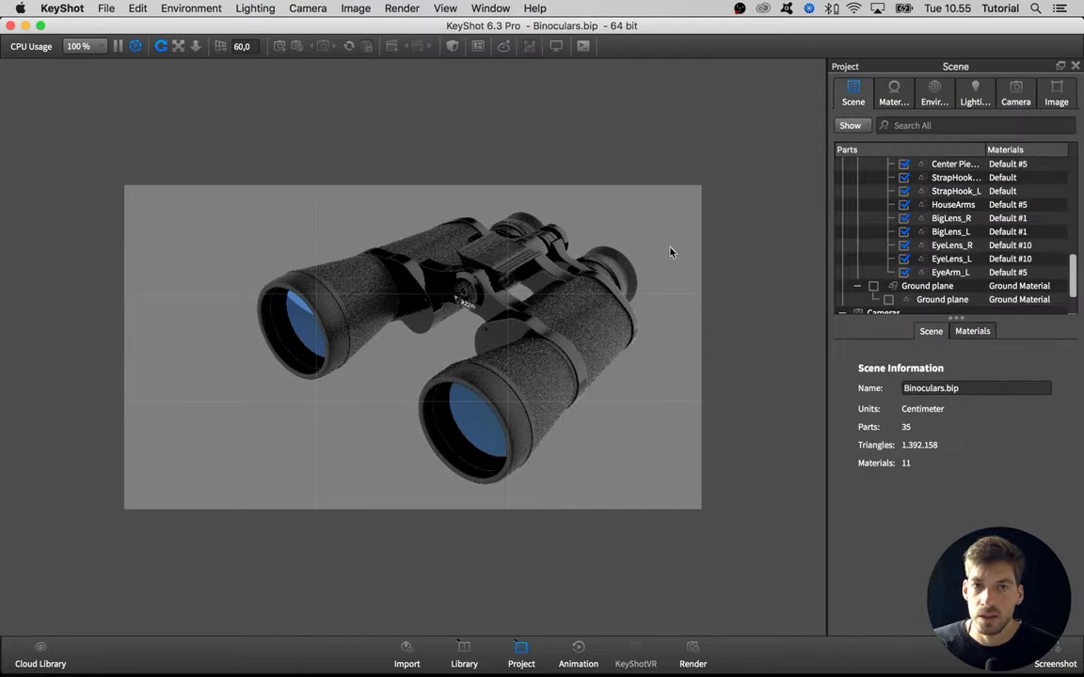
Step: Select the Binoculars model and turn the Ground plane on so they rest on the marble floor
{"action": "left_click_drag", "start_coordinate": [1072, 268], "coordinate": [1073, 164]}
{"action": "left_click", "coordinate": [857, 178]}
{"action": "left_click", "coordinate": [897, 179]}
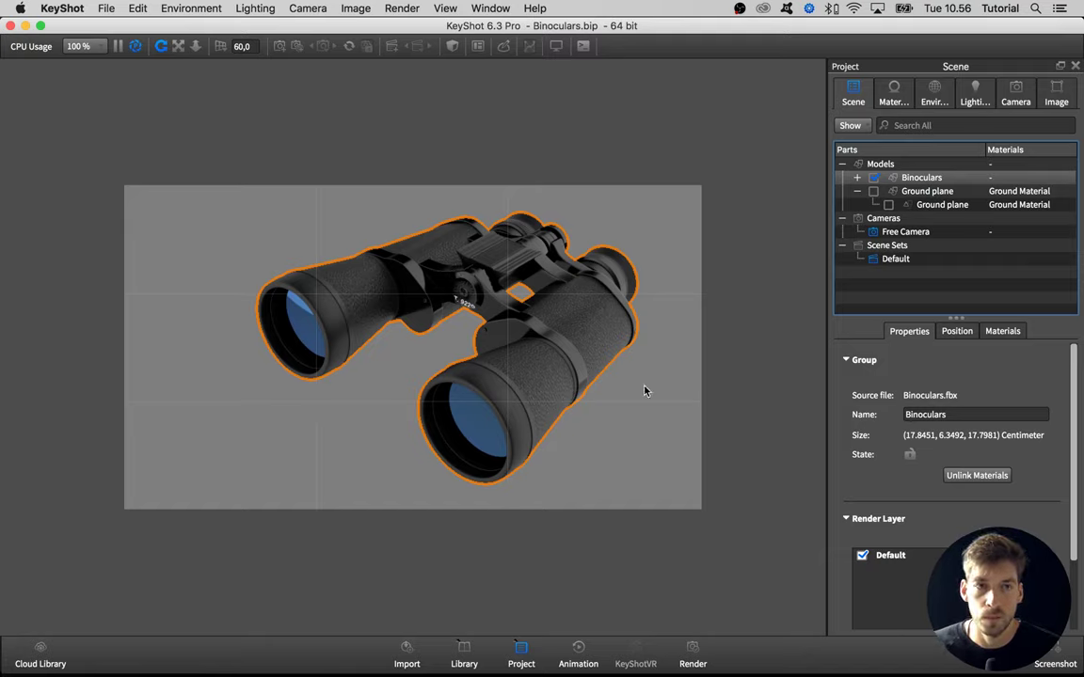
{"action": "left_click", "coordinate": [1013, 95]}
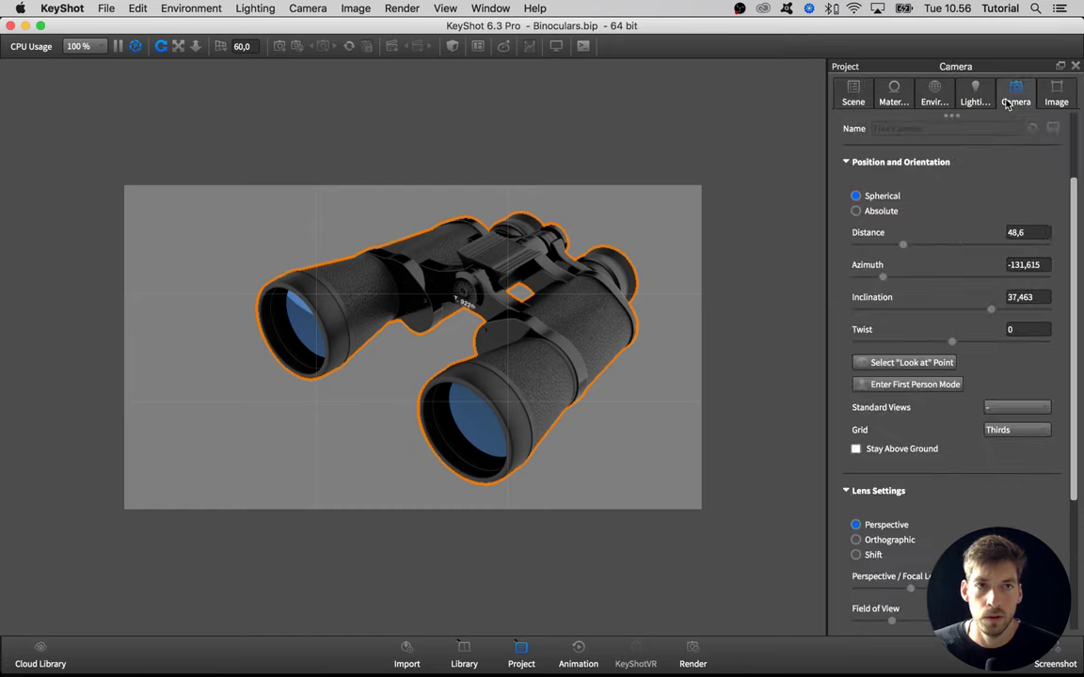
{"action": "left_click", "coordinate": [869, 99]}
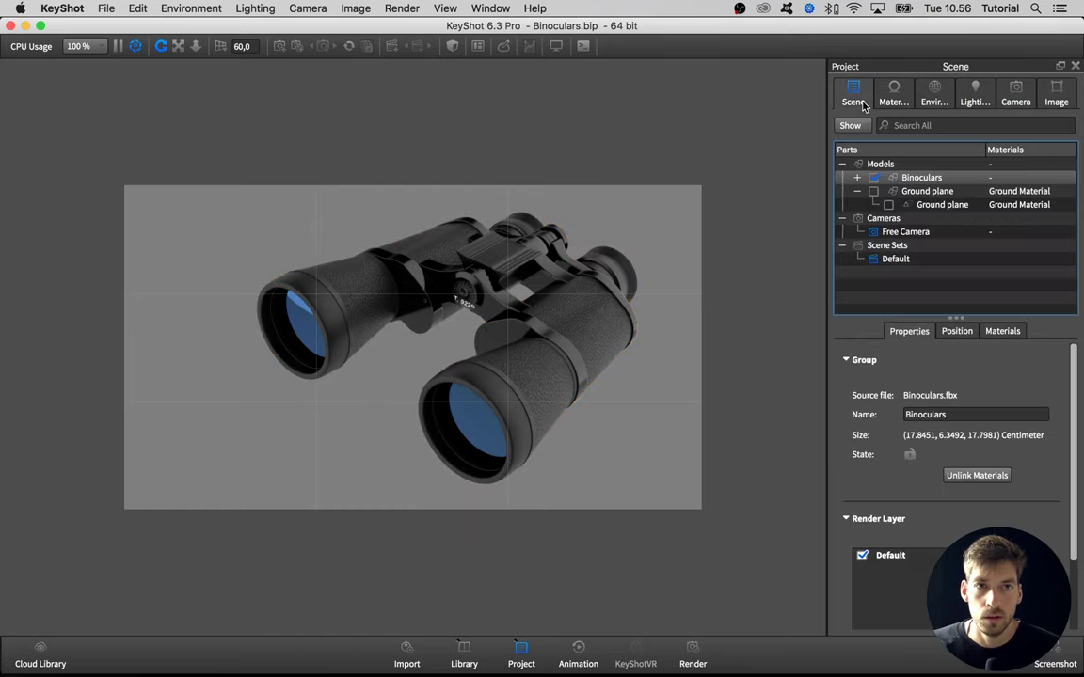
{"action": "left_click", "coordinate": [874, 192]}
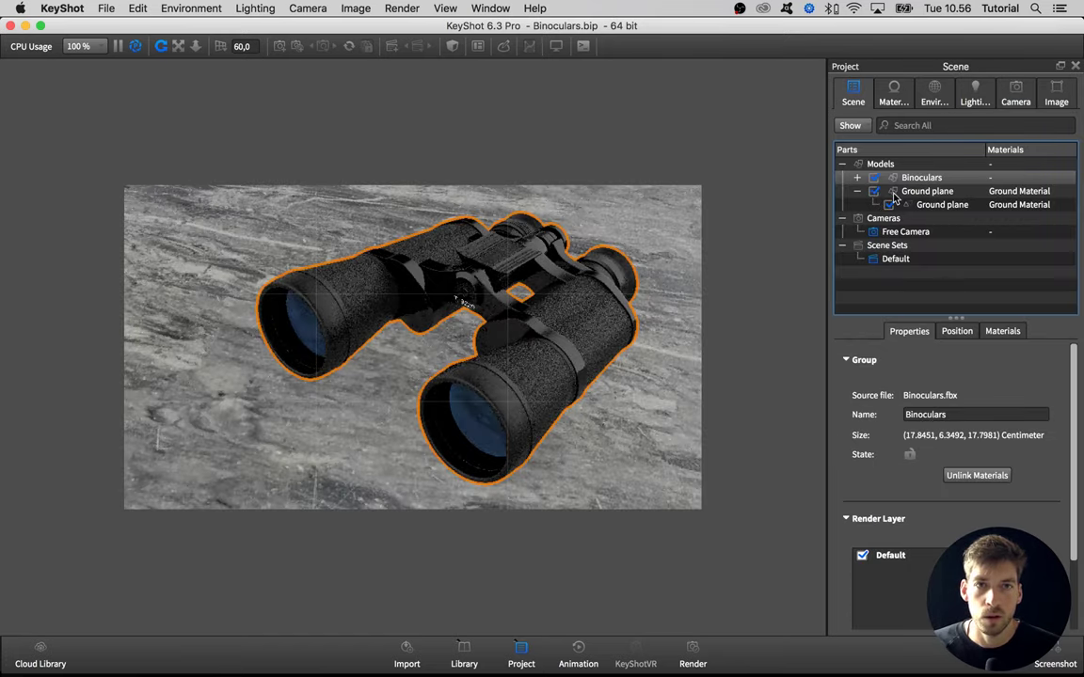
Step: Enable Depth of Field and pick its point of focus on the left binocular barrel
{"action": "left_click", "coordinate": [1016, 94]}
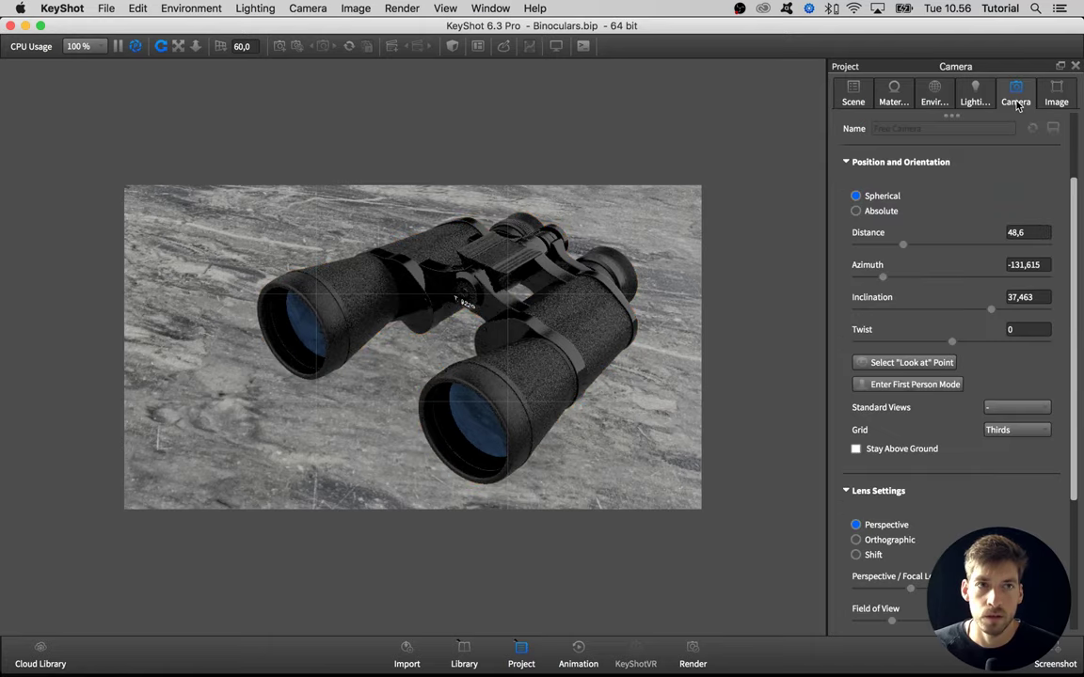
{"action": "left_click_drag", "start_coordinate": [1075, 200], "coordinate": [1071, 338]}
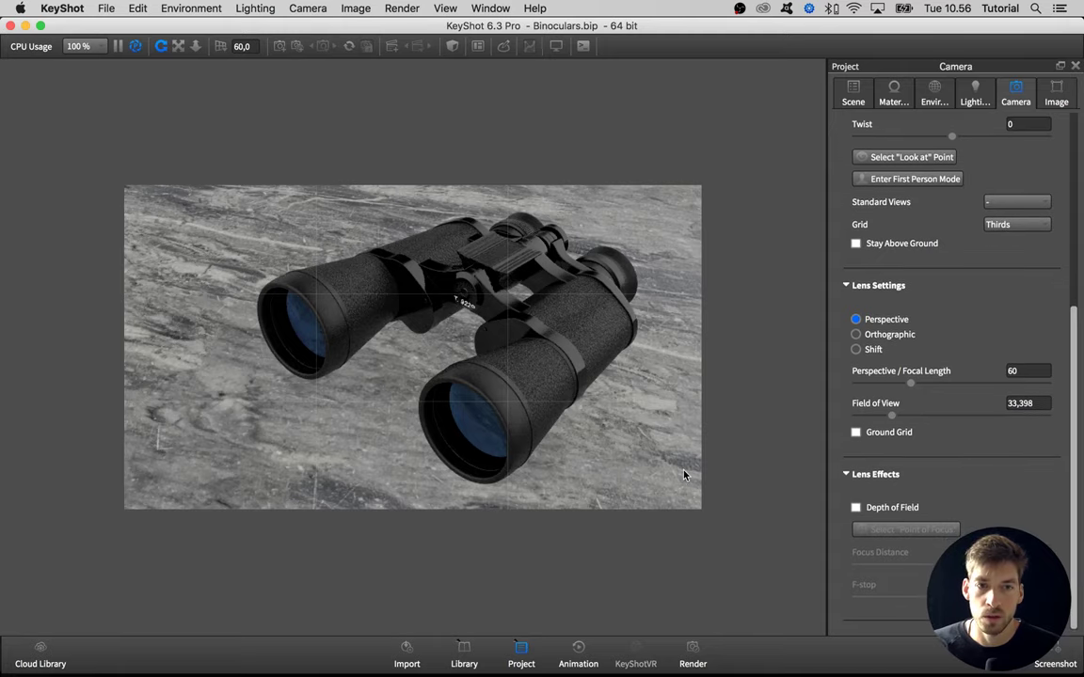
{"action": "left_click_drag", "start_coordinate": [675, 472], "coordinate": [671, 470]}
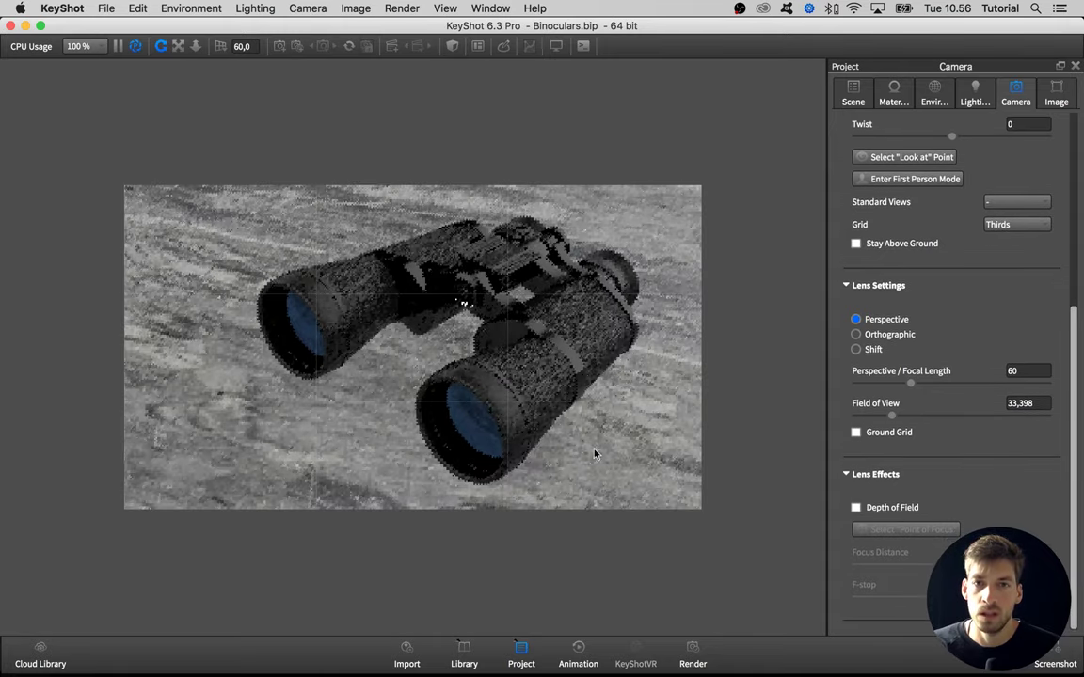
{"action": "left_click", "coordinate": [874, 509]}
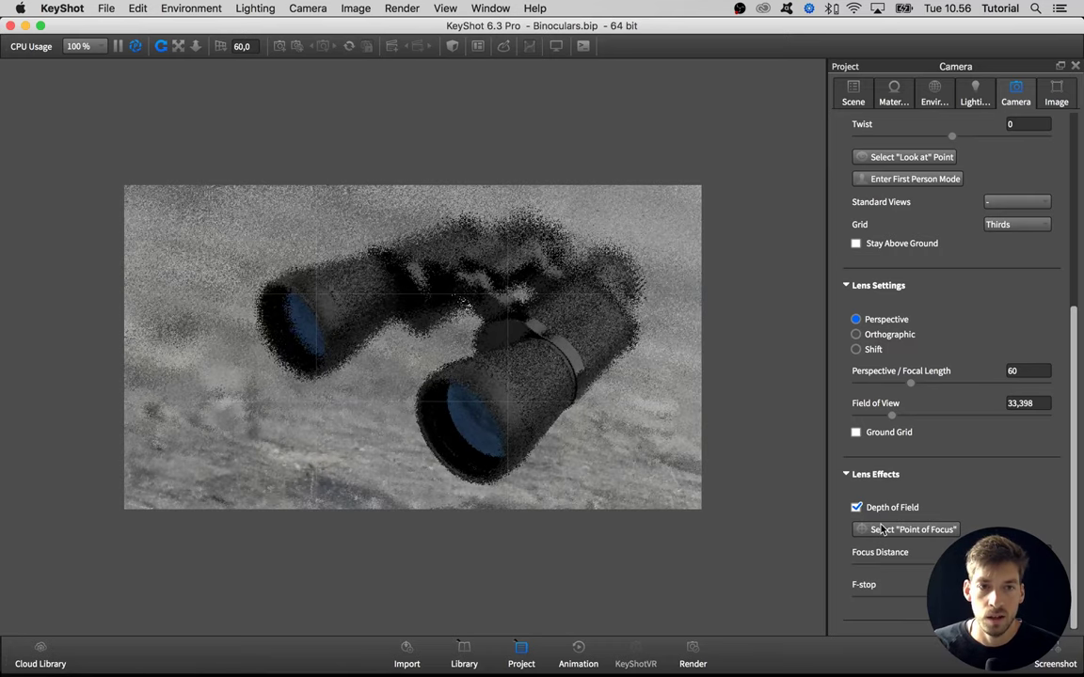
{"action": "left_click", "coordinate": [892, 532]}
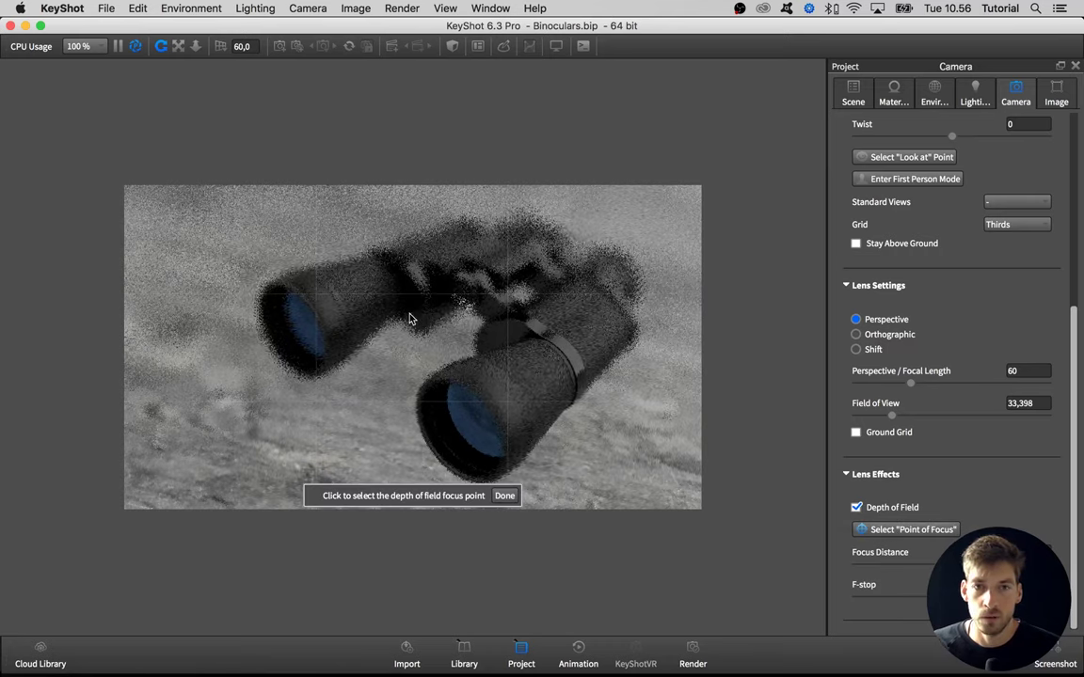
{"action": "left_click", "coordinate": [369, 301]}
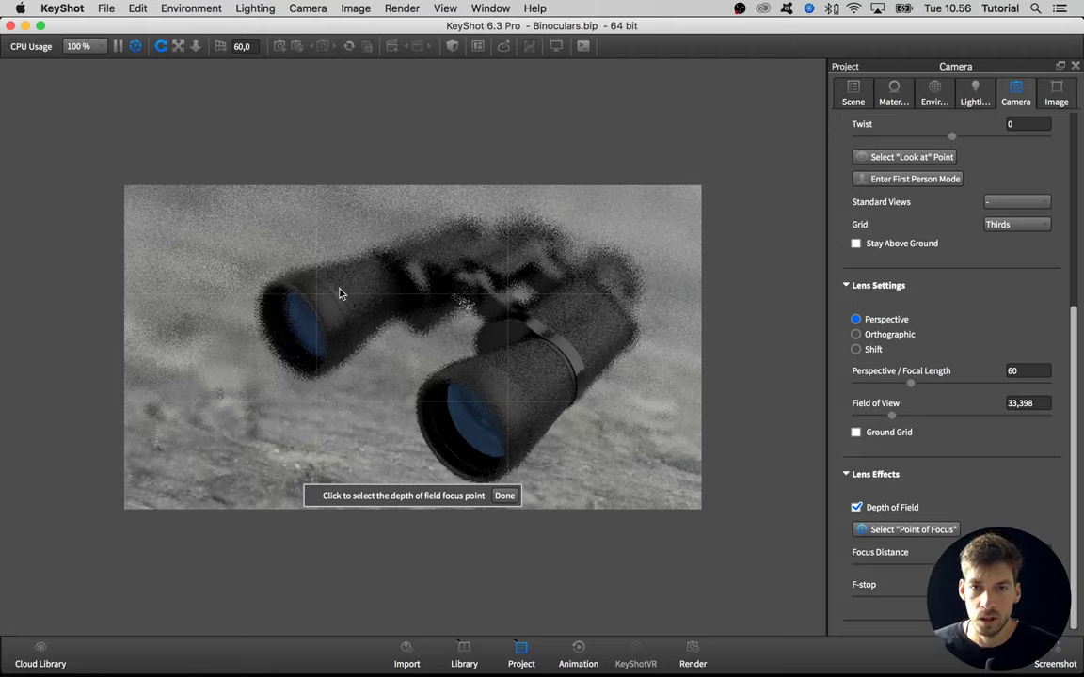
{"action": "left_click", "coordinate": [332, 296]}
{"action": "left_click", "coordinate": [590, 314]}
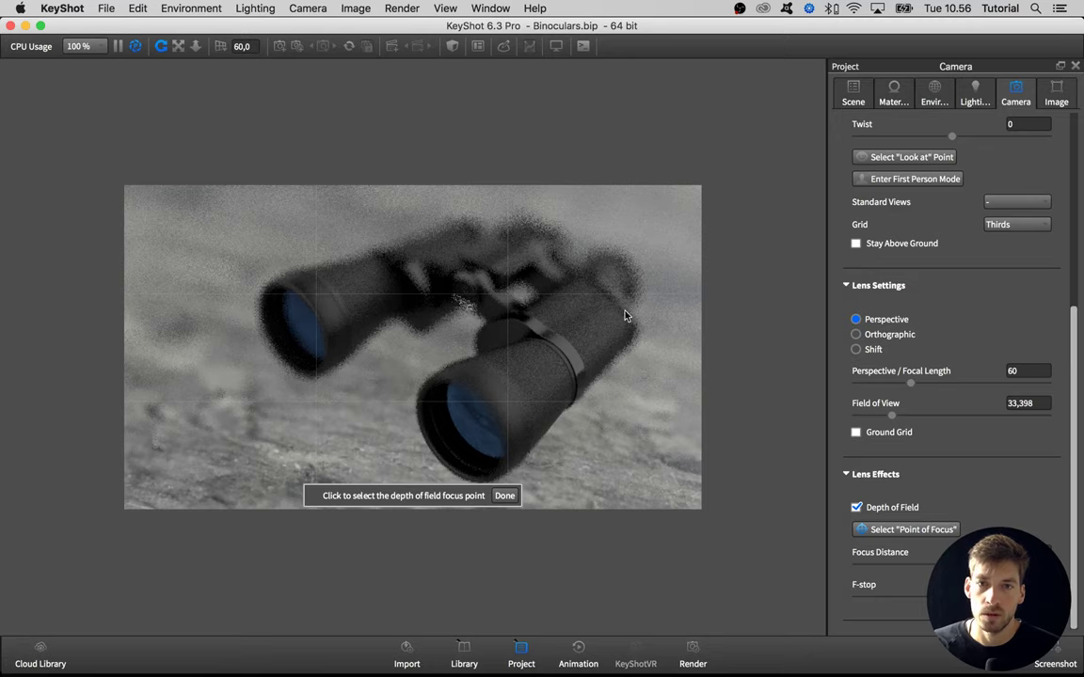
{"action": "left_click", "coordinate": [344, 299]}
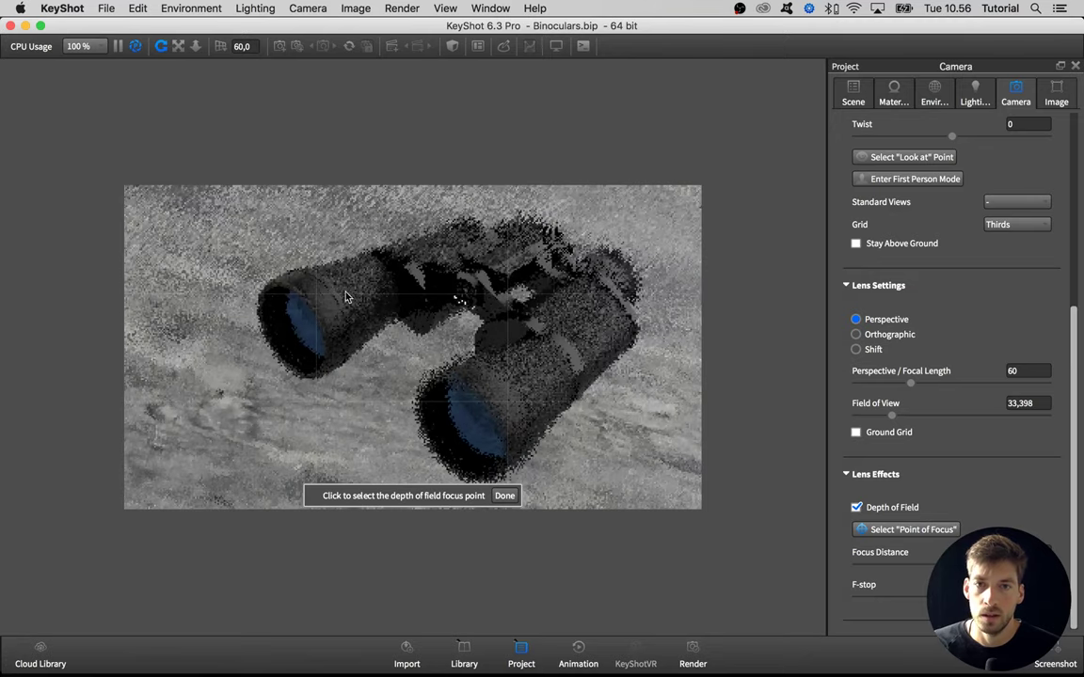
{"action": "left_click", "coordinate": [504, 496]}
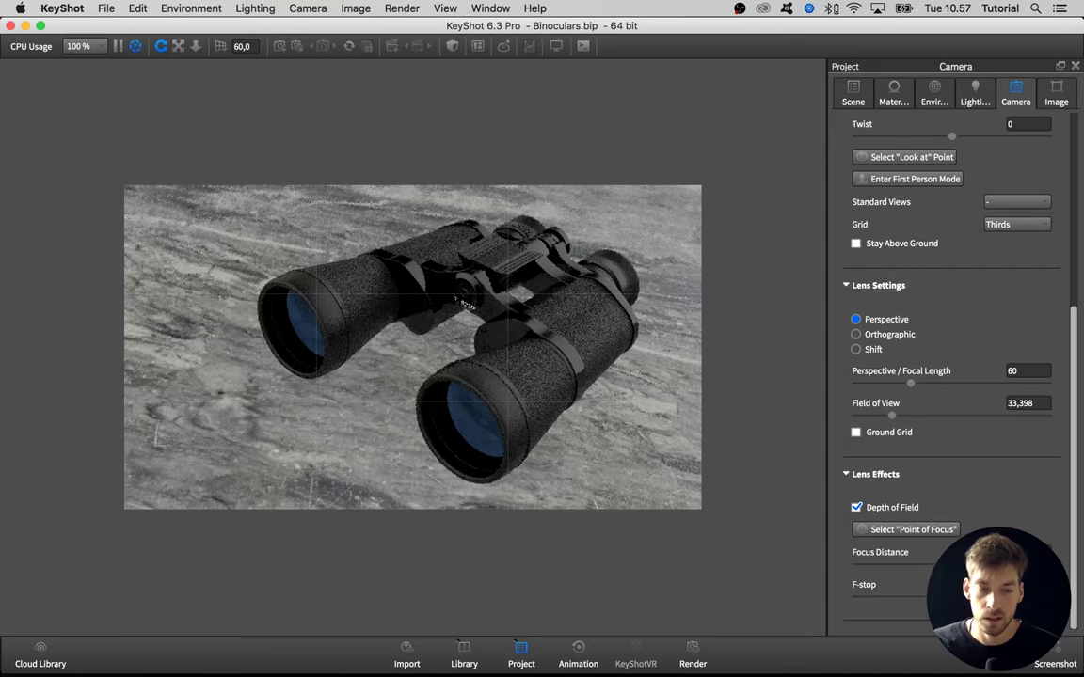
Step: Resize and reposition the region render preview over the binoculars
{"action": "left_click", "coordinate": [456, 301]}
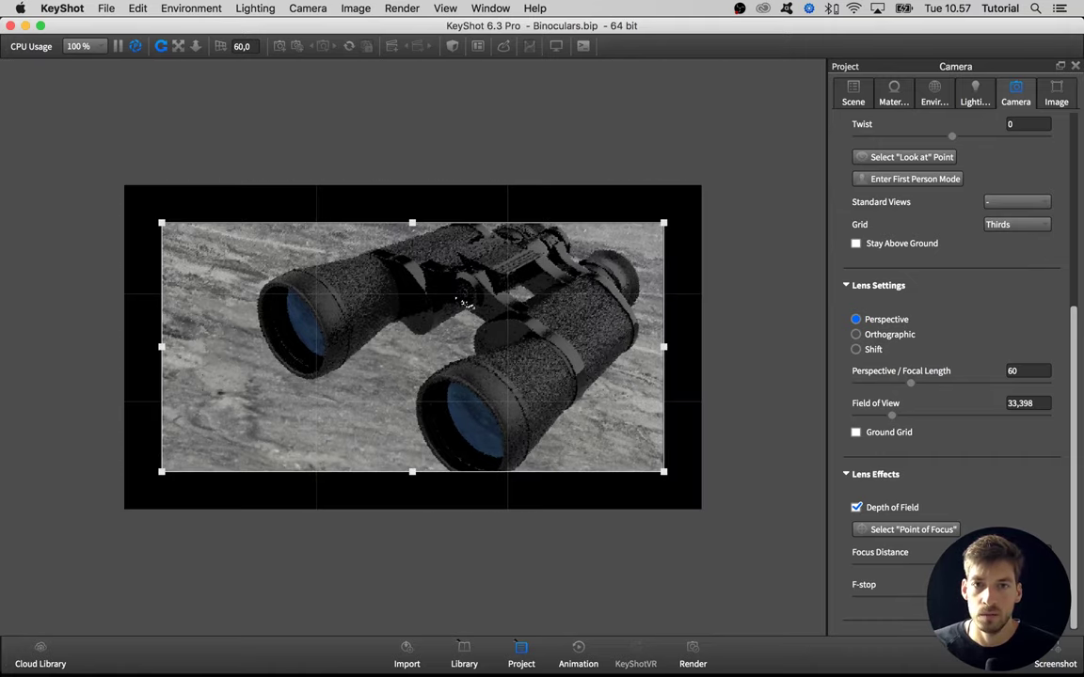
{"action": "left_click_drag", "start_coordinate": [160, 222], "coordinate": [599, 138]}
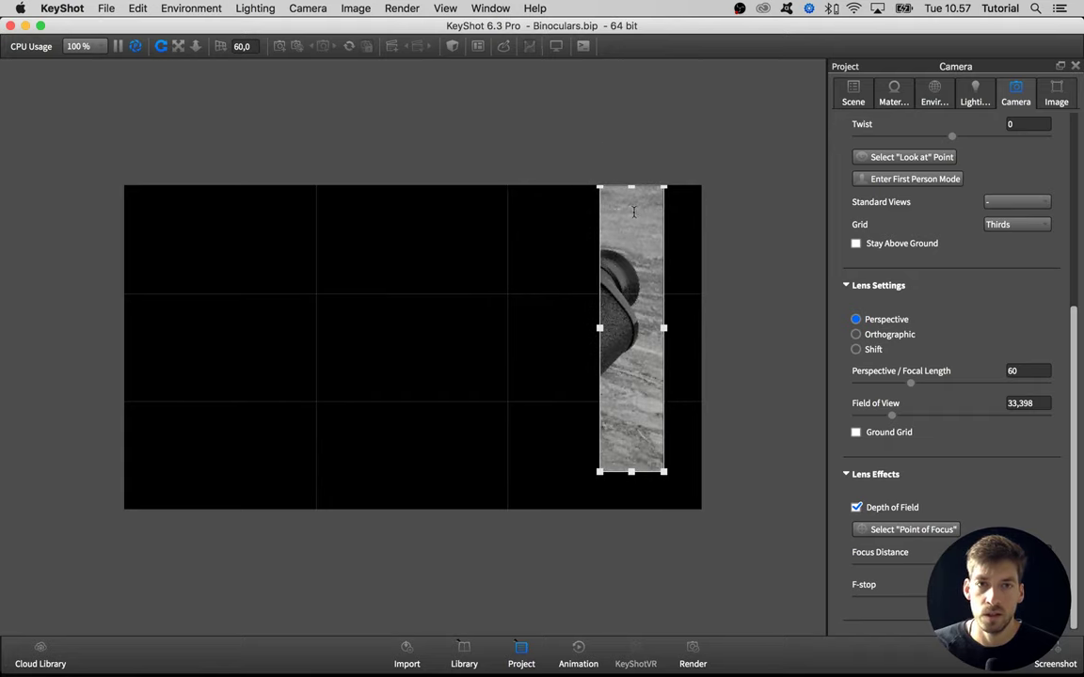
{"action": "left_click_drag", "start_coordinate": [633, 212], "coordinate": [611, 203]}
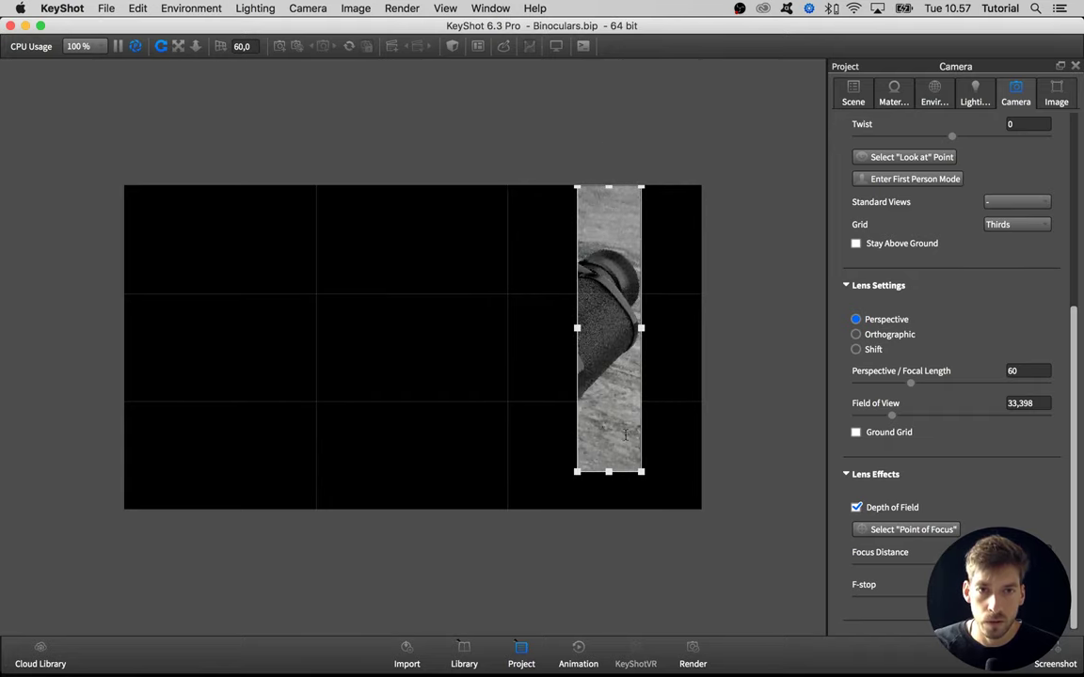
{"action": "left_click_drag", "start_coordinate": [608, 471], "coordinate": [608, 508]}
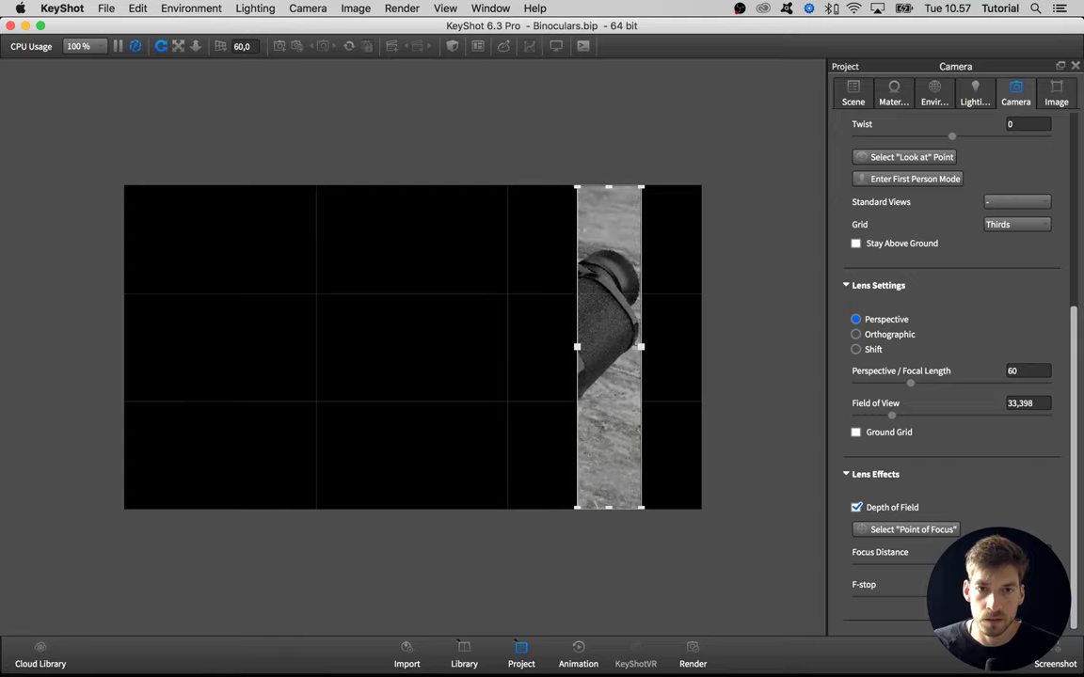
{"action": "mouse_move", "coordinate": [640, 347]}
{"action": "left_mouse_down"}
{"action": "mouse_move", "coordinate": [613, 347]}
{"action": "mouse_move", "coordinate": [633, 348]}
{"action": "left_mouse_up"}
{"action": "left_click_drag", "start_coordinate": [588, 385], "coordinate": [525, 387]}
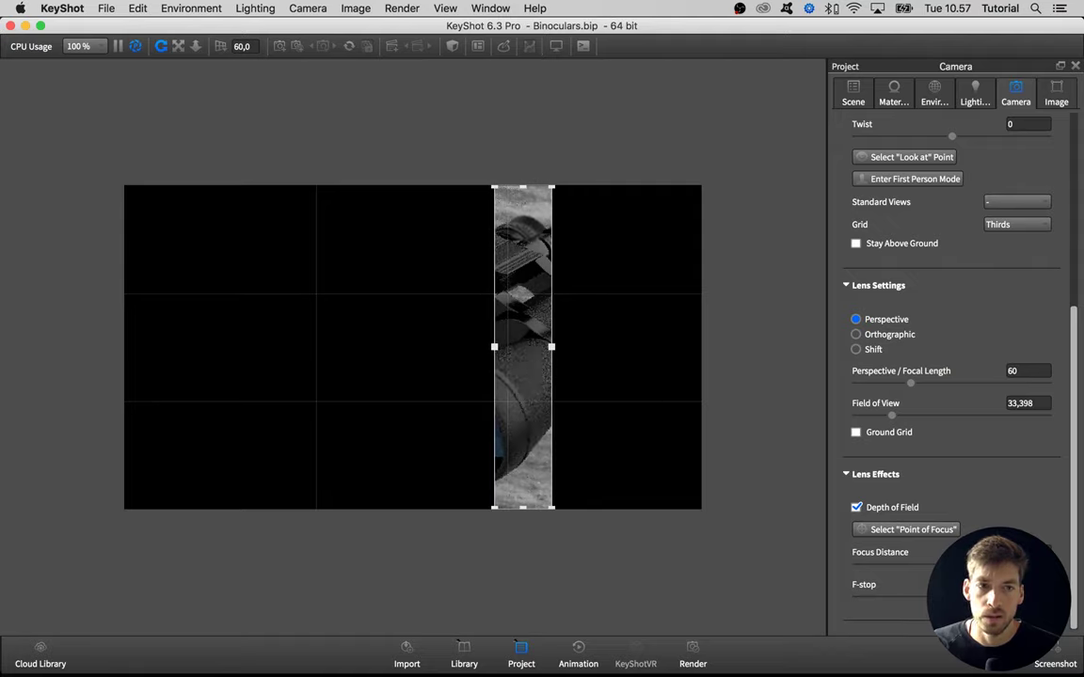
Step: Set the depth-of-field F-stop to 8 and maximise the KeyShot window
{"action": "left_click_drag", "start_coordinate": [902, 589], "coordinate": [899, 594]}
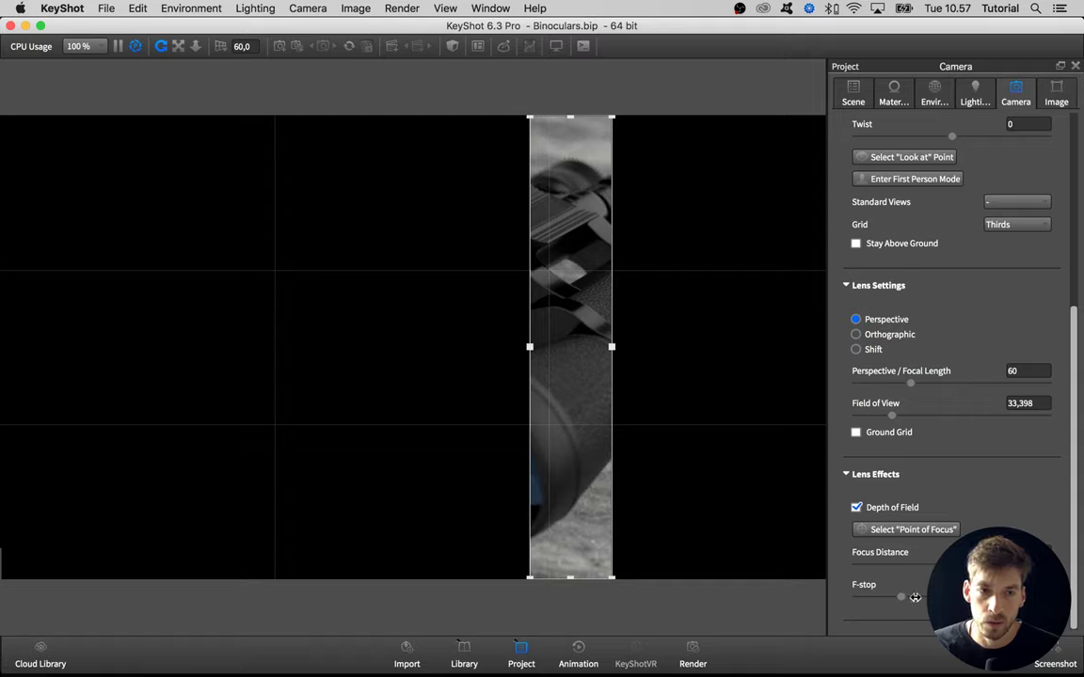
{"action": "left_click_drag", "start_coordinate": [917, 599], "coordinate": [955, 598]}
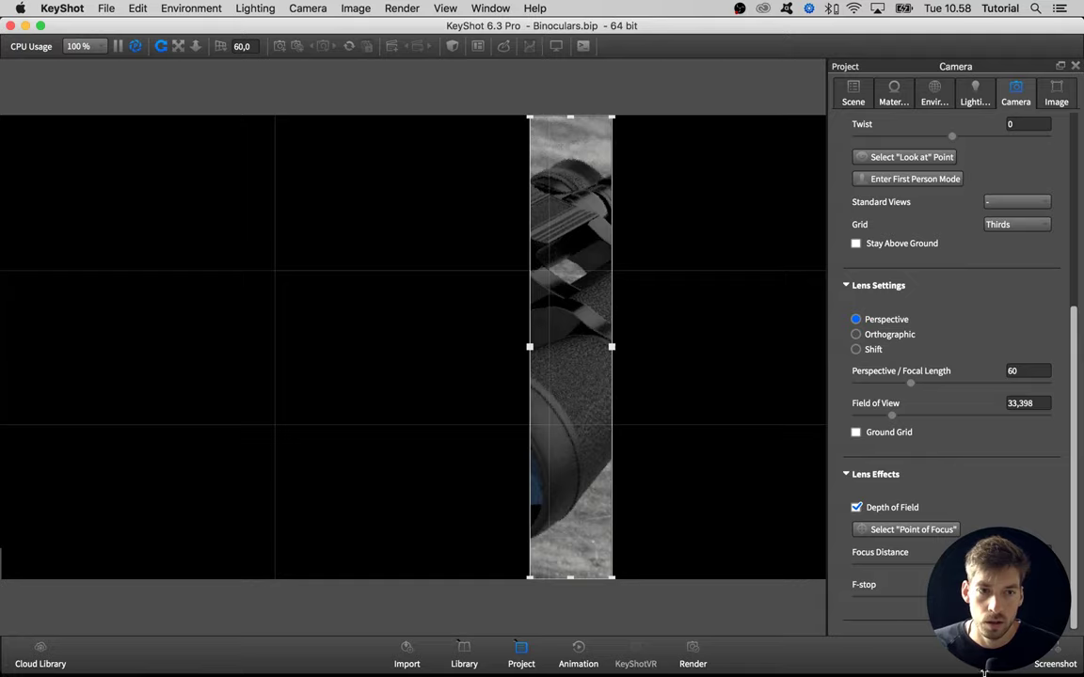
{"action": "left_click_drag", "start_coordinate": [983, 672], "coordinate": [988, 569]}
{"action": "scroll", "coordinate": [1011, 473], "scroll_direction": "down", "scroll_amount": 5}
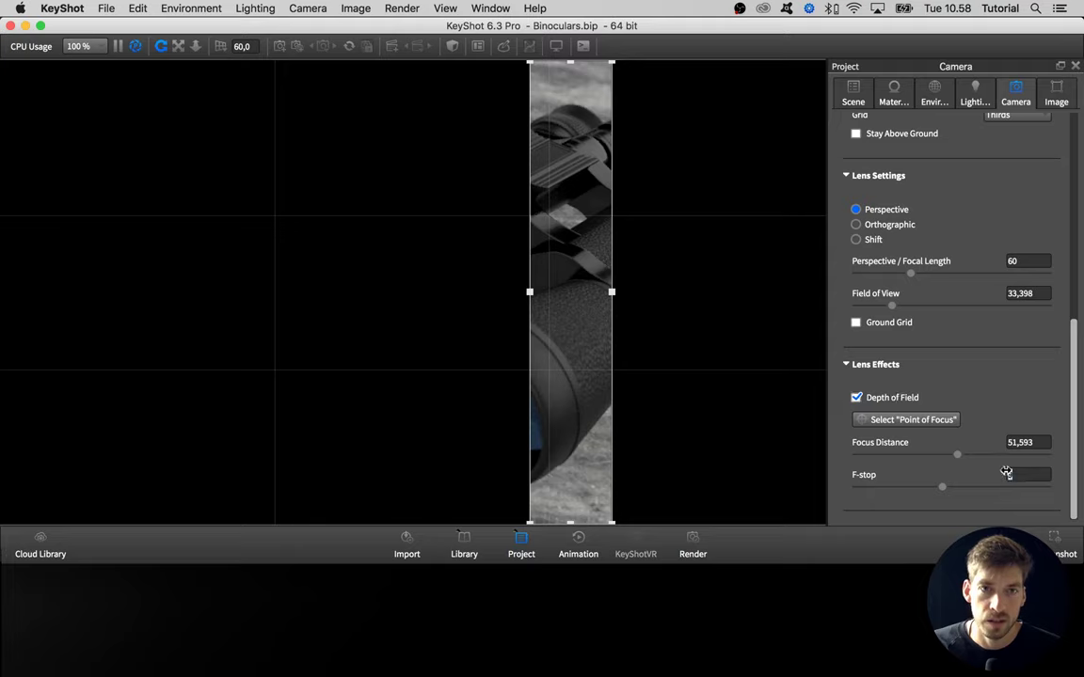
{"action": "key", "text": "Up"}
{"action": "key", "text": "Up"}
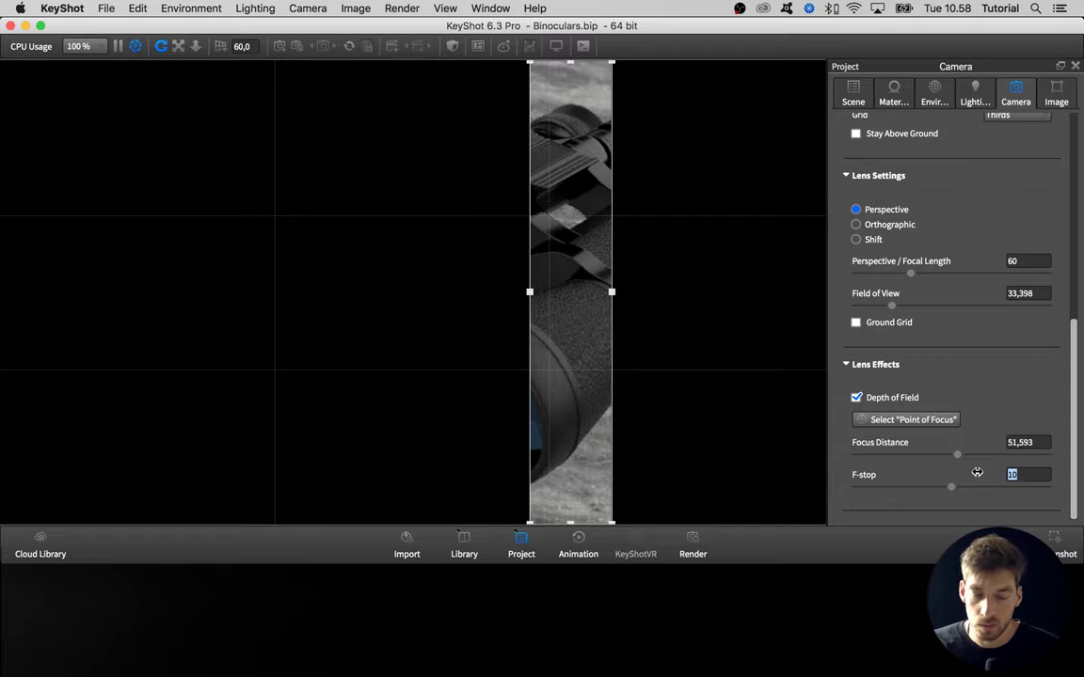
{"action": "key", "text": "Down"}
{"action": "key", "text": "Down"}
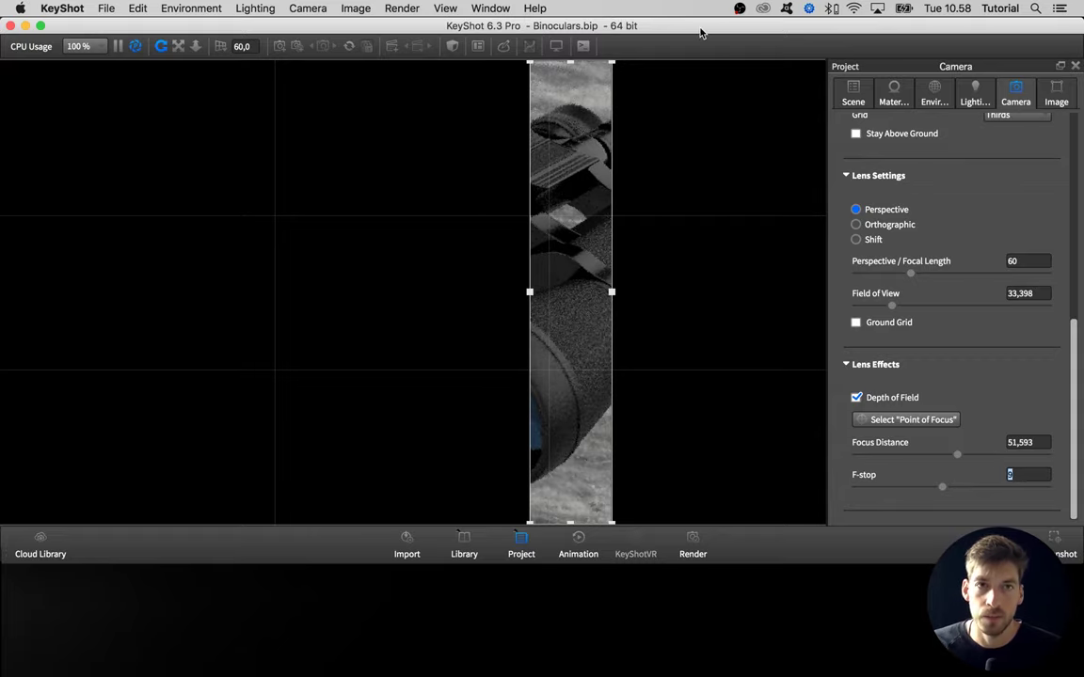
{"action": "double_click", "coordinate": [700, 33]}
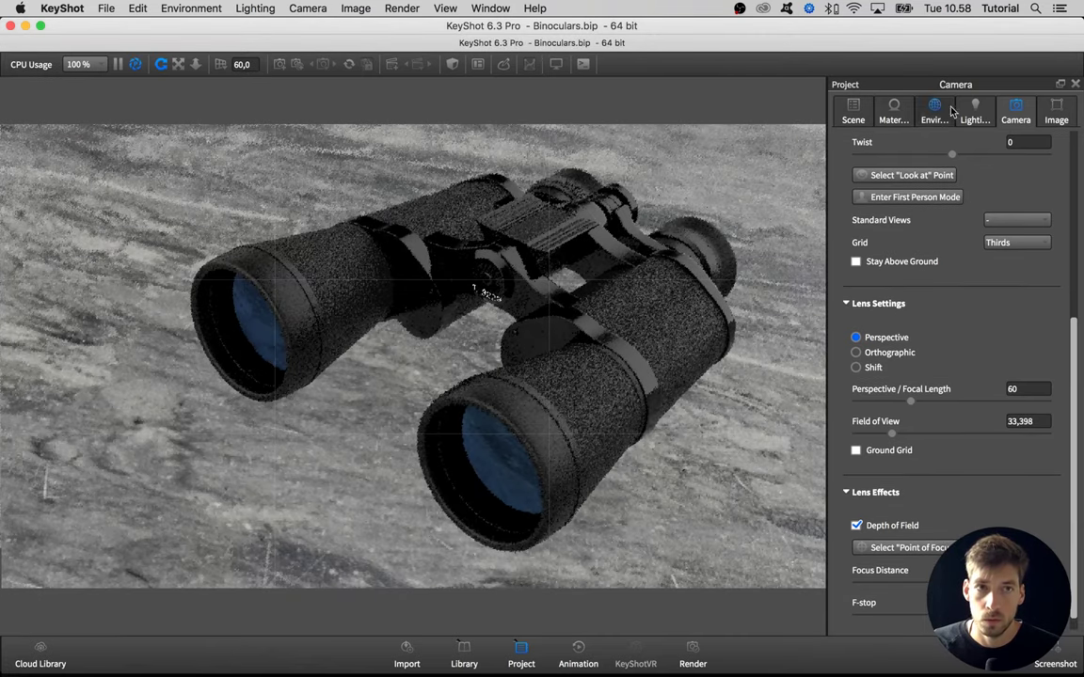
Step: Add a camera from the current view, rename it '3/4 view', and save it
{"action": "left_click", "coordinate": [976, 108]}
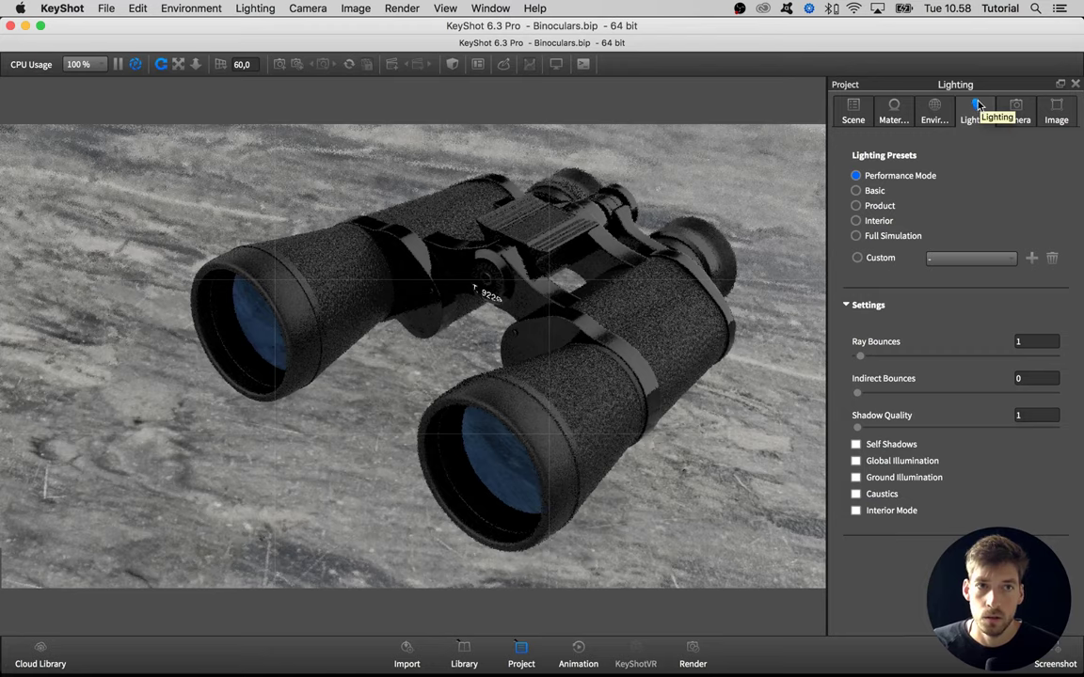
{"action": "left_click", "coordinate": [1014, 106]}
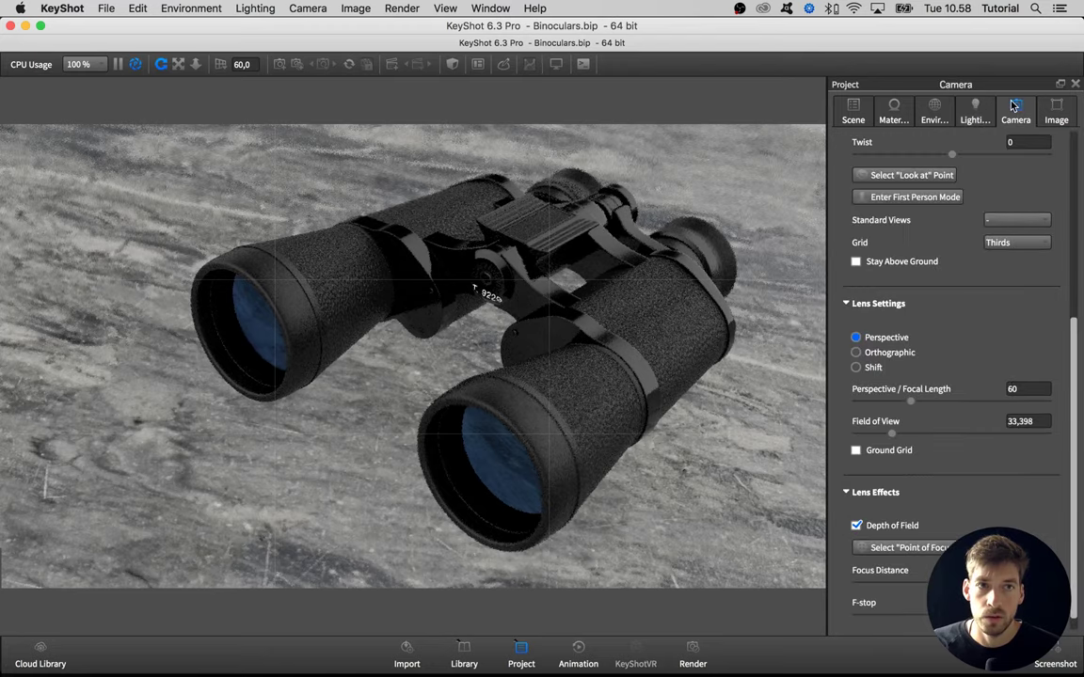
{"action": "scroll", "coordinate": [1063, 310], "scroll_direction": "up", "scroll_amount": 5}
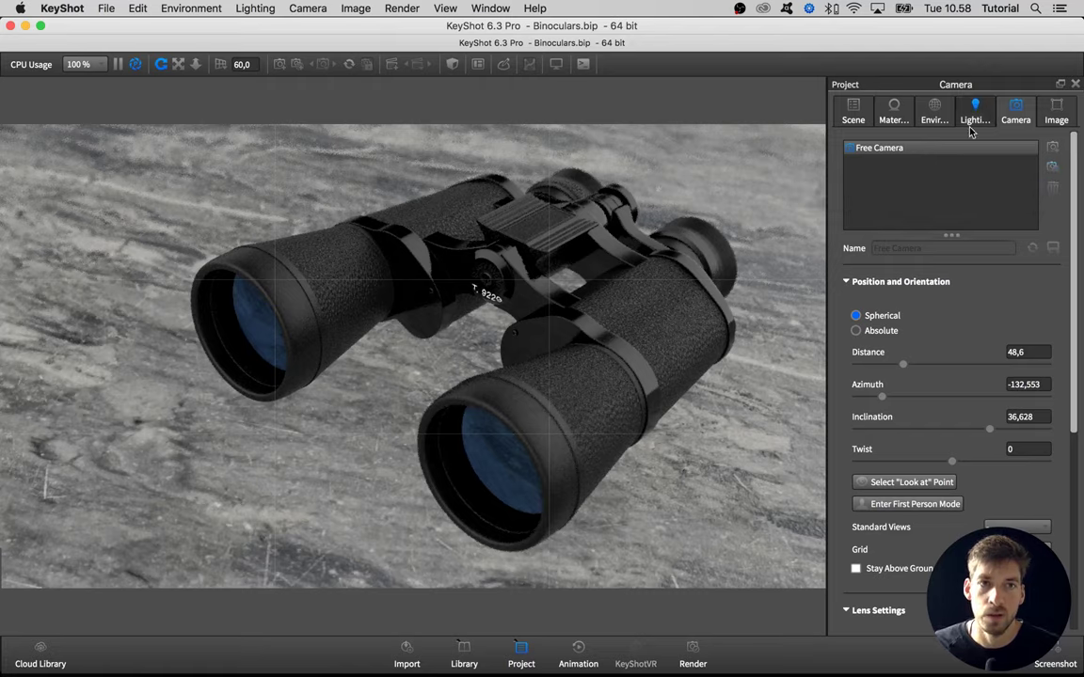
{"action": "left_click", "coordinate": [1054, 168]}
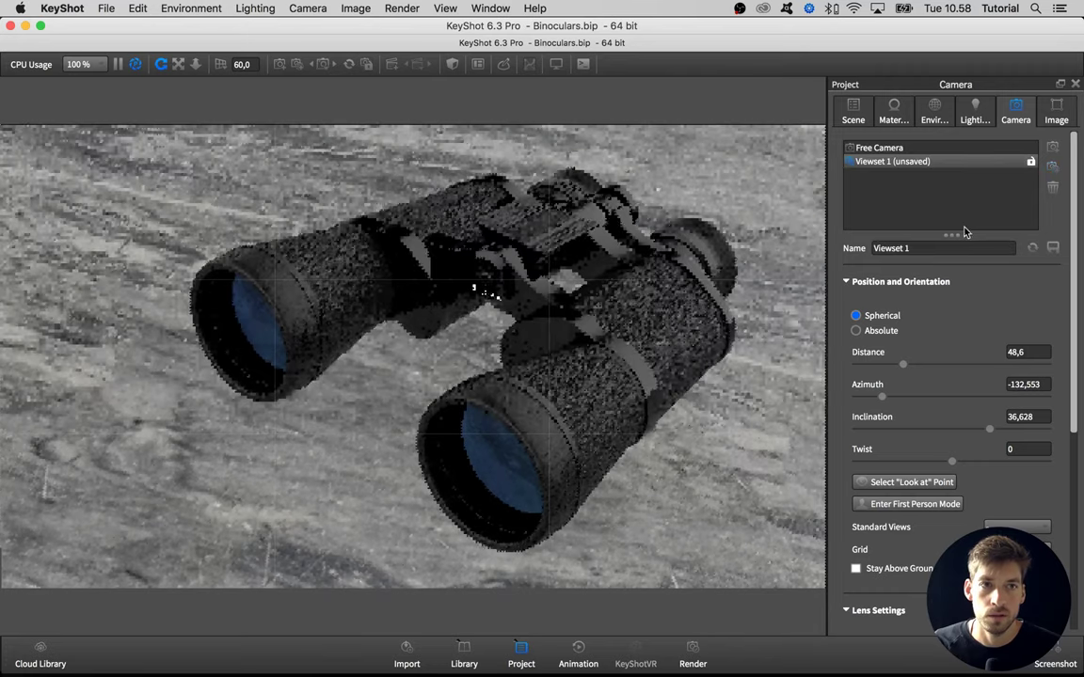
{"action": "left_click", "coordinate": [951, 248]}
{"action": "type", "text": "3/4 view"}
{"action": "key", "text": "Return"}
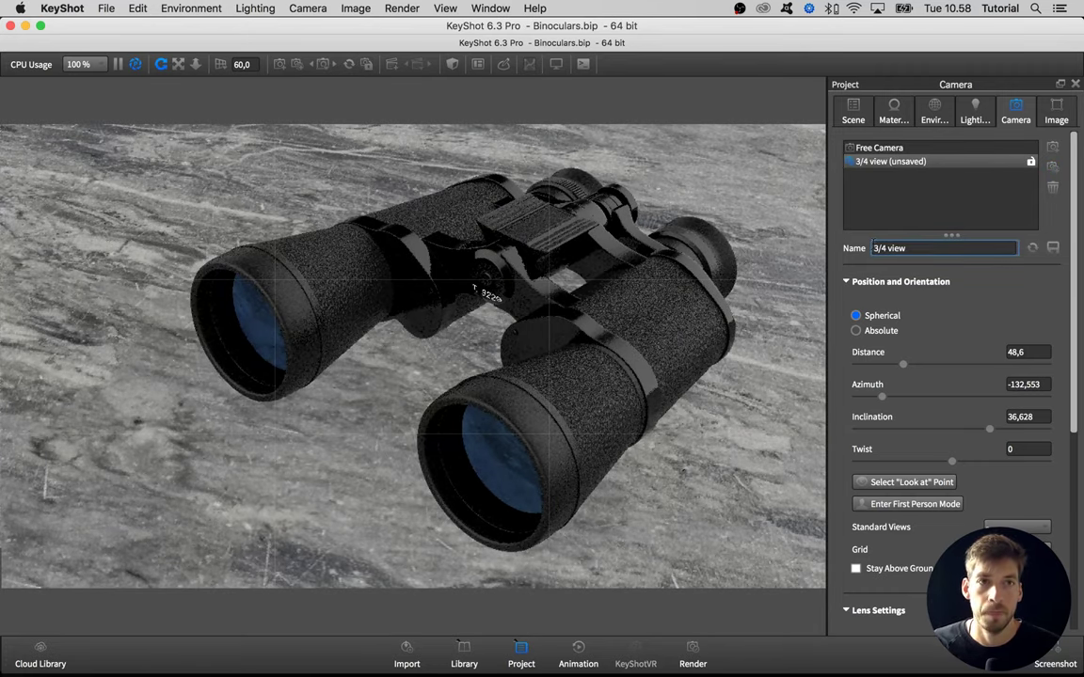
{"action": "left_click", "coordinate": [1054, 248]}
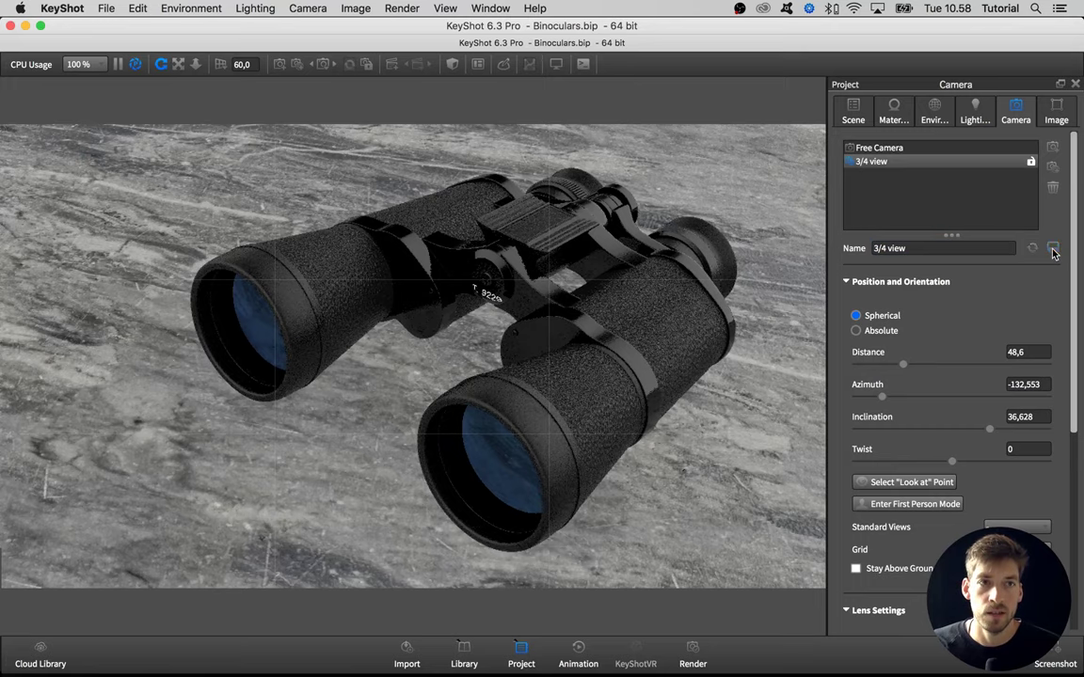
Step: Unlock the camera and re-pick the depth-of-field focus point on the left barrel
{"action": "left_click", "coordinate": [1030, 162]}
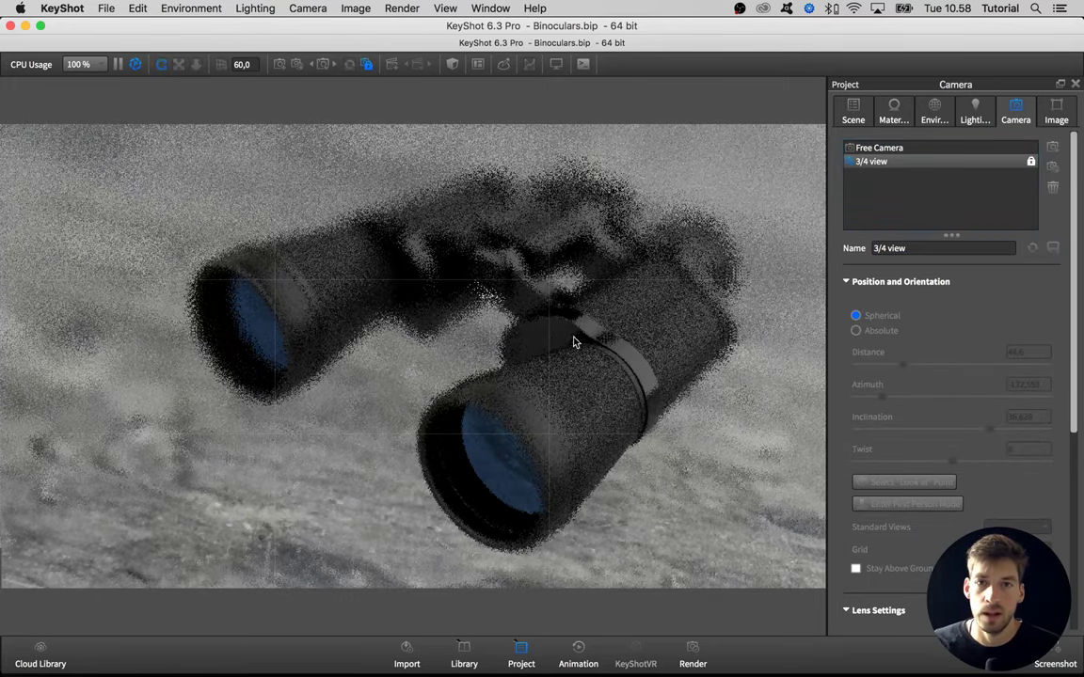
{"action": "left_click", "coordinate": [1030, 162]}
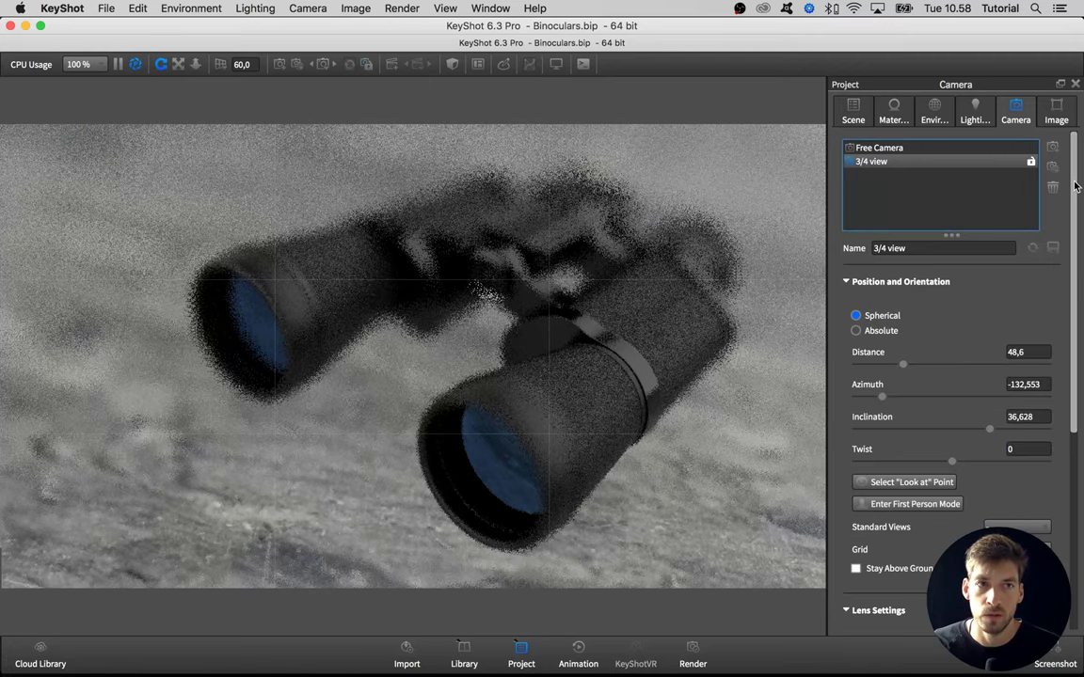
{"action": "left_click_drag", "start_coordinate": [1075, 227], "coordinate": [1077, 420]}
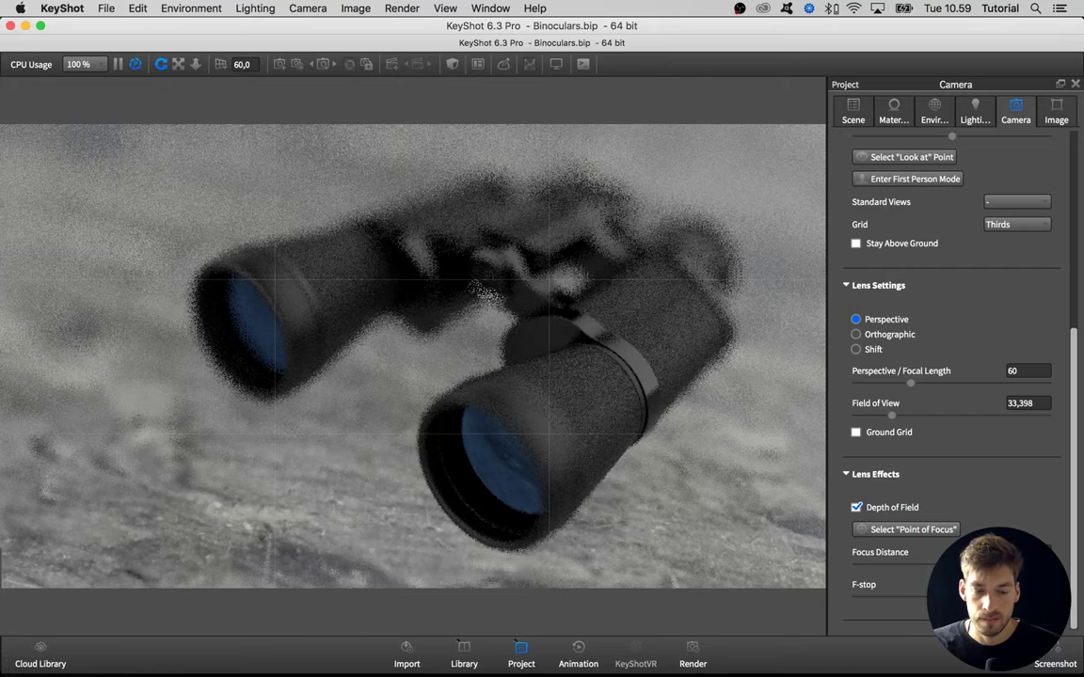
{"action": "left_click", "coordinate": [908, 530]}
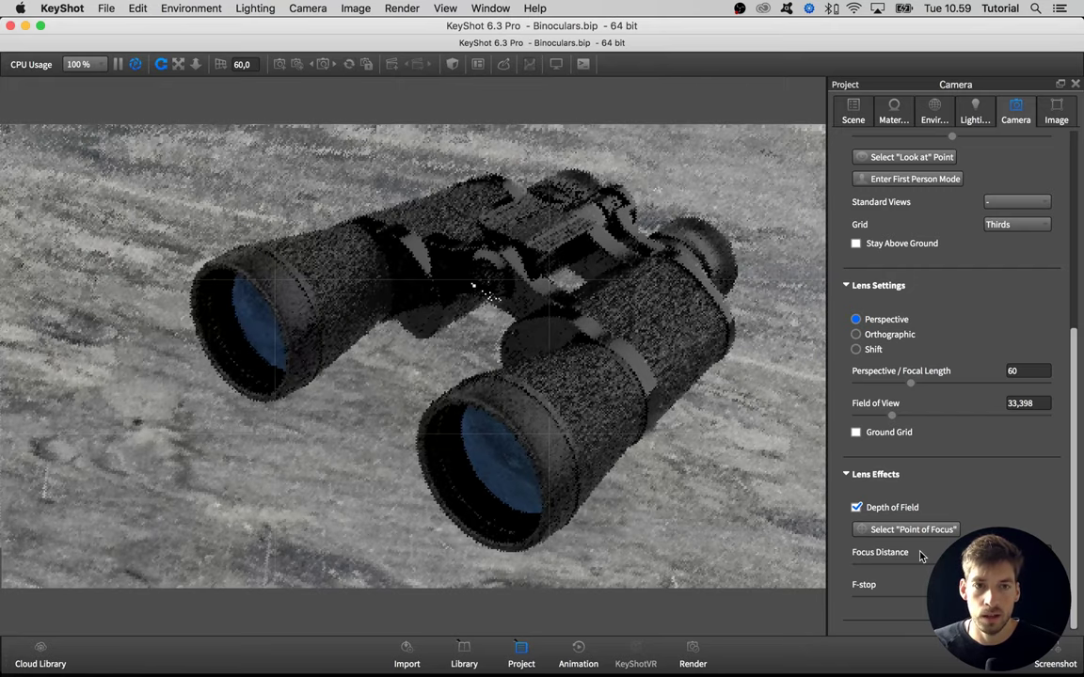
{"action": "left_click", "coordinate": [331, 283]}
{"action": "left_click", "coordinate": [505, 574]}
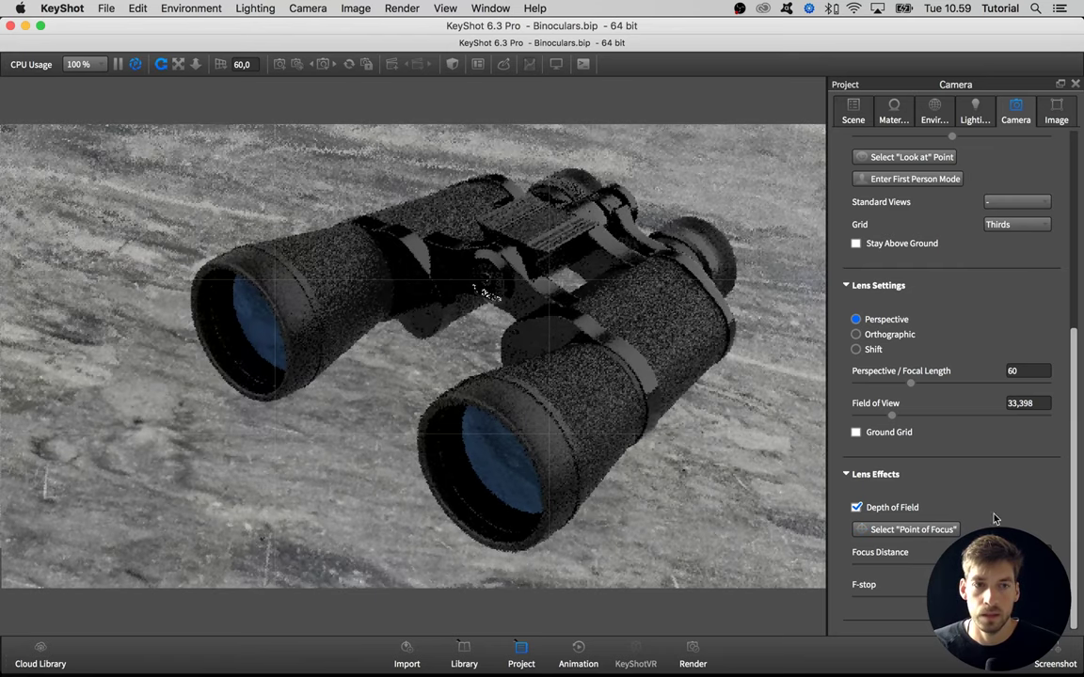
Step: Save and lock the 3/4 view camera, turn Performance Mode off, and save again
{"action": "scroll", "coordinate": [1035, 376], "scroll_direction": "up", "scroll_amount": 6}
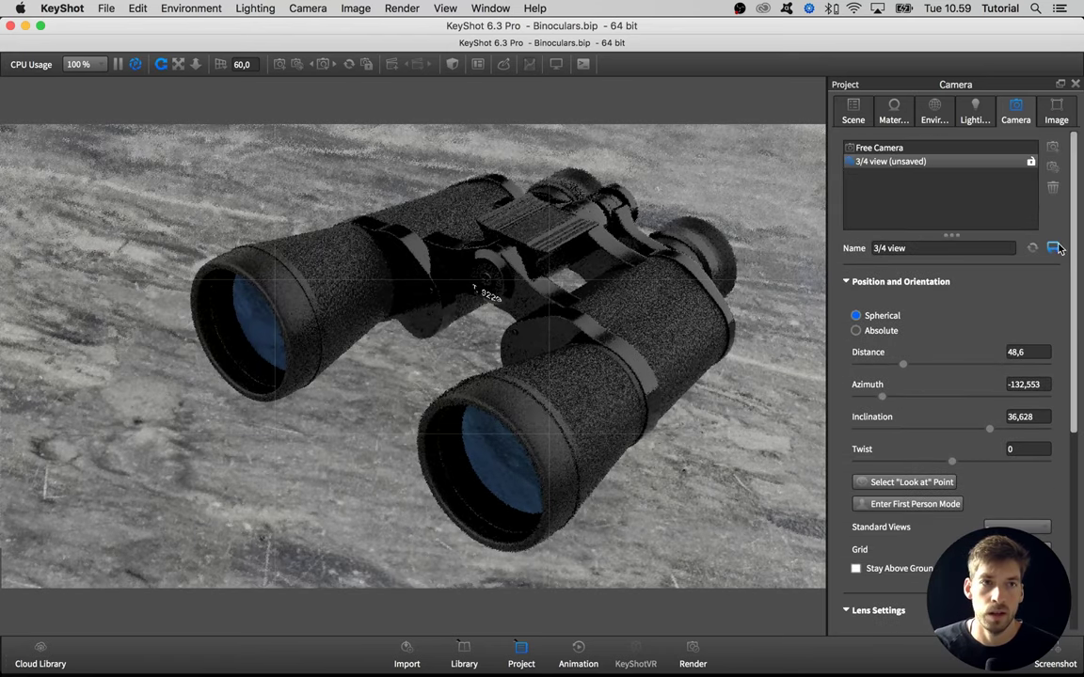
{"action": "left_click", "coordinate": [1054, 247]}
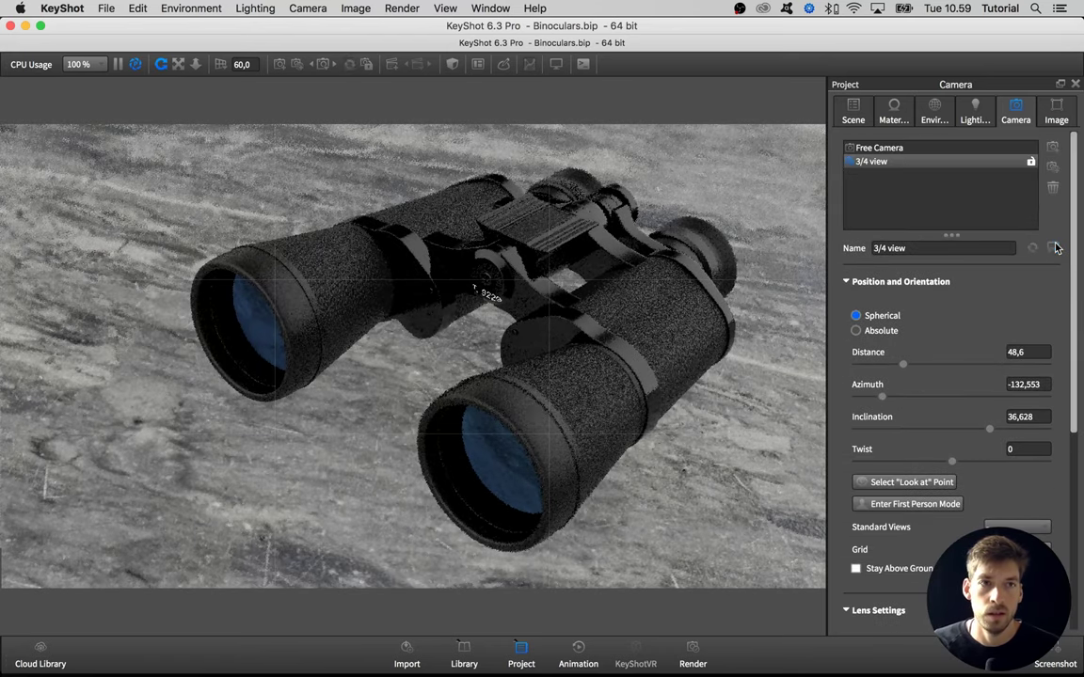
{"action": "left_click", "coordinate": [1031, 163]}
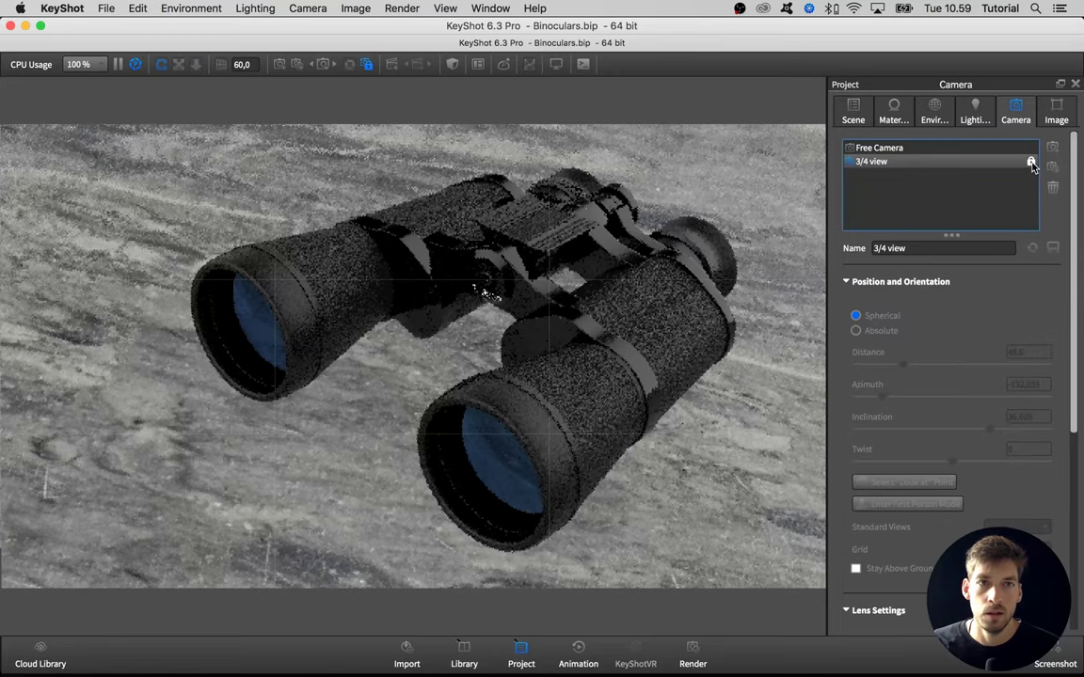
{"action": "left_click", "coordinate": [137, 66]}
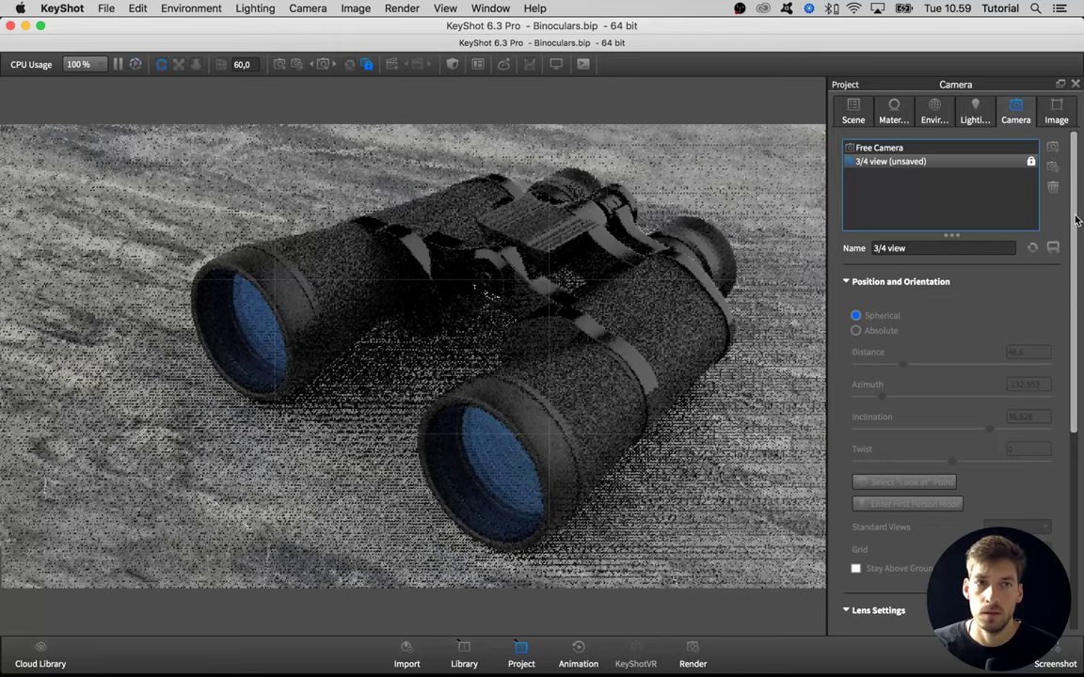
{"action": "left_click_drag", "start_coordinate": [1073, 340], "coordinate": [1072, 160]}
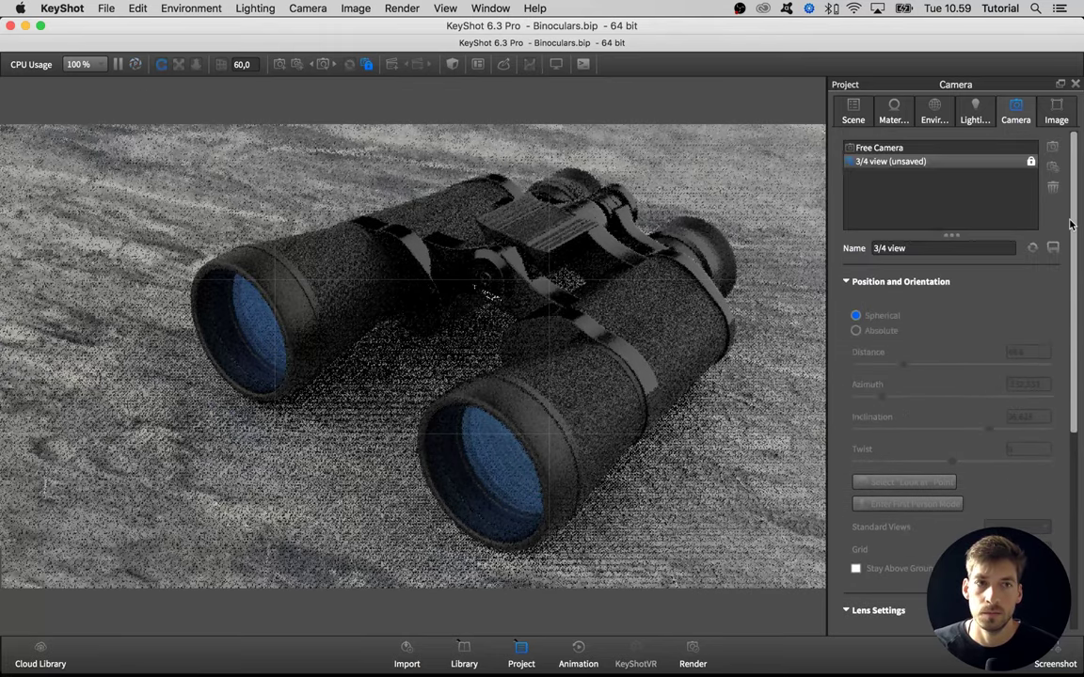
{"action": "left_click", "coordinate": [1053, 248]}
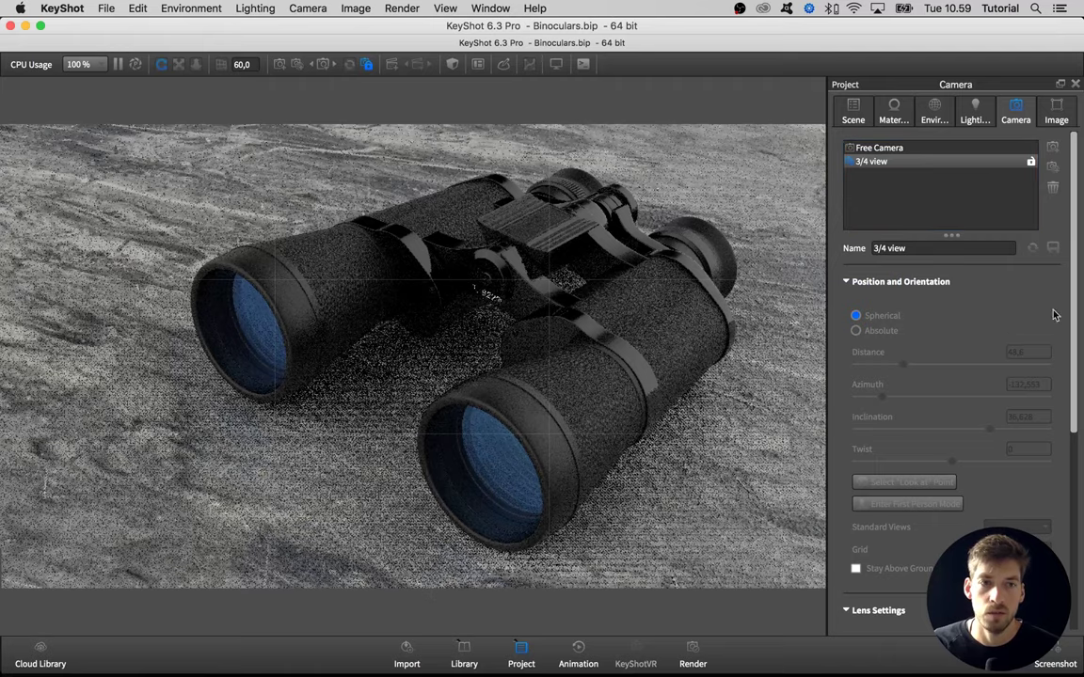
{"action": "scroll", "coordinate": [1076, 388], "scroll_direction": "down", "scroll_amount": 3}
{"action": "left_click_drag", "start_coordinate": [1076, 398], "coordinate": [1080, 262]}
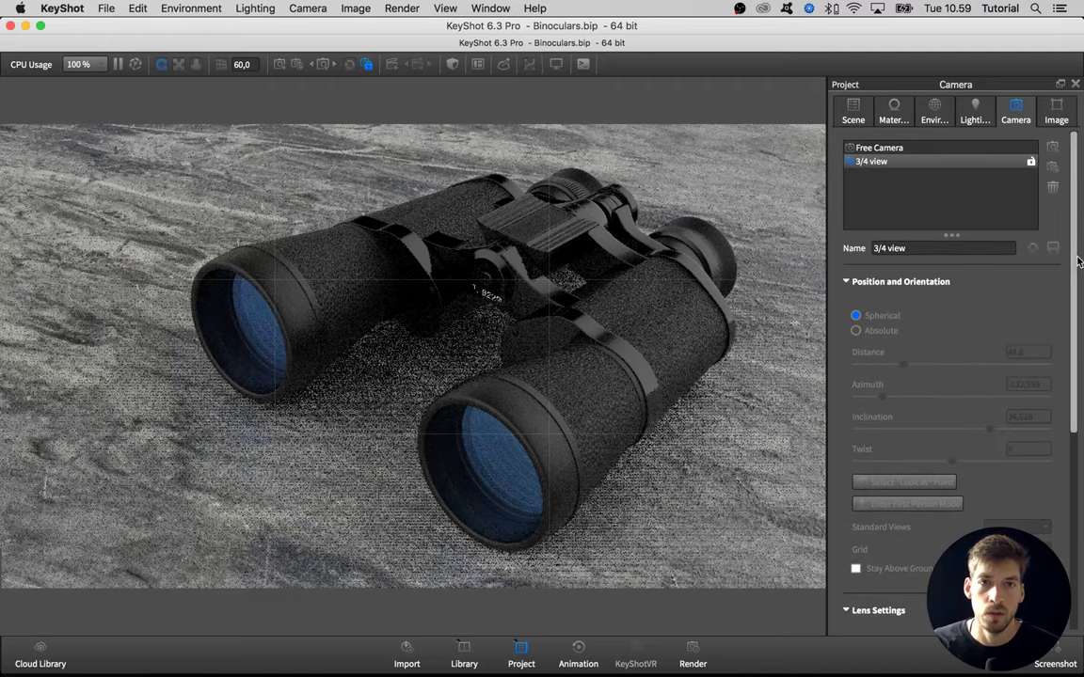